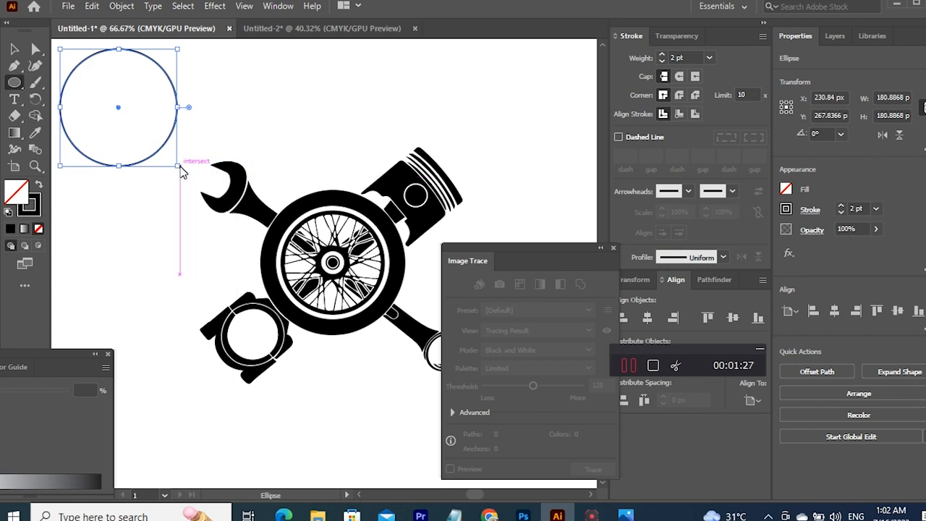
Step: Enlarge the circle to about 591 px in diameter and move it so it surrounds the wheel and tools emblem
left_click(613, 247)
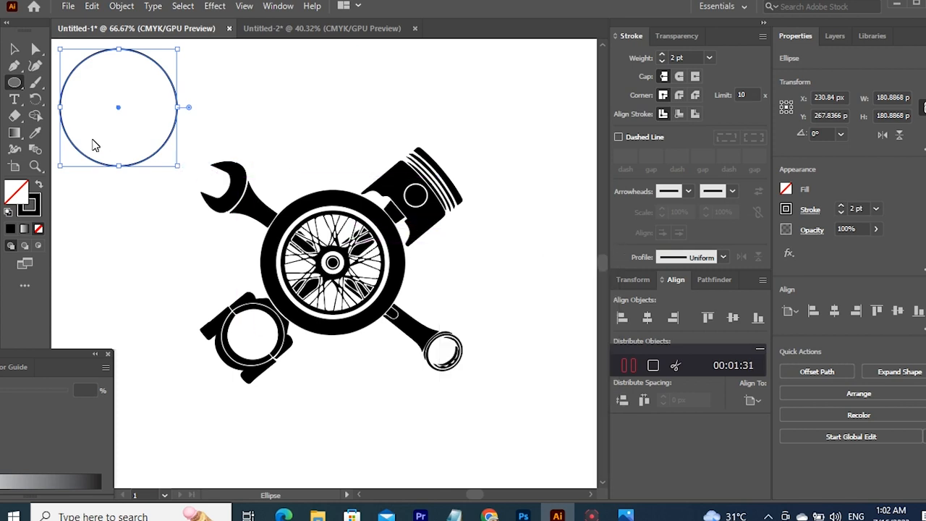
left_click(13, 49)
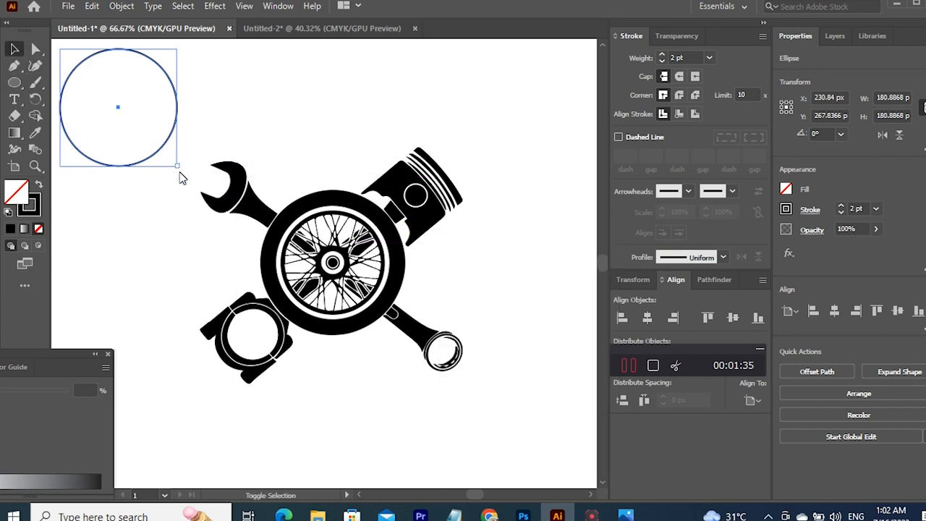
left_click_drag(177, 166, 475, 423)
left_click_drag(103, 170, 159, 205)
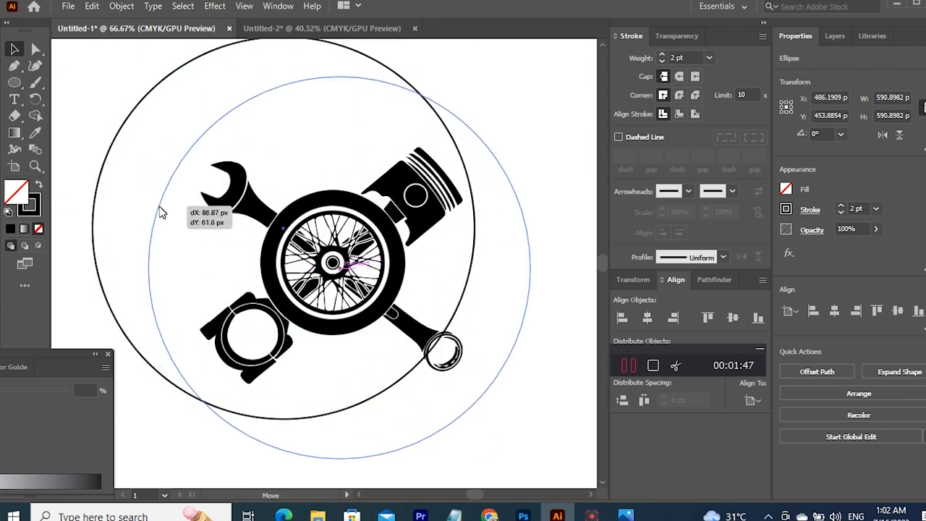
left_click(569, 145)
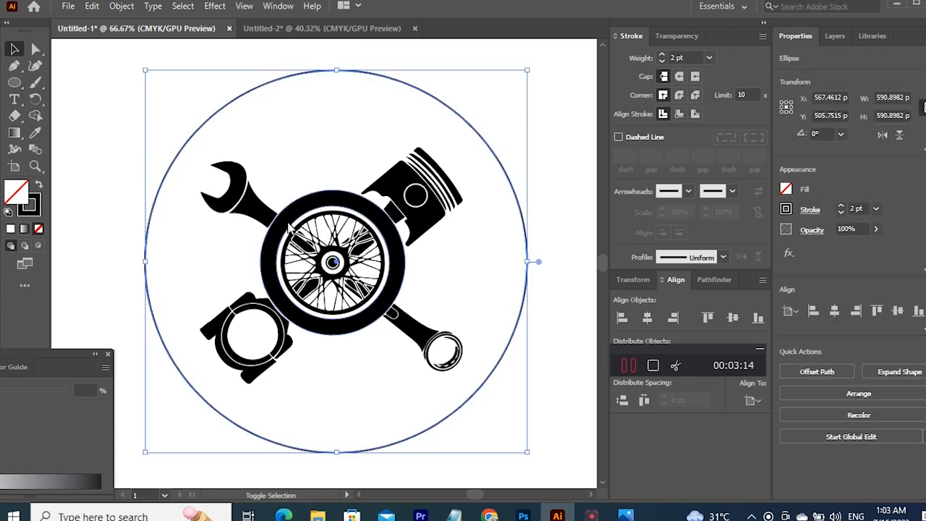
Step: Align the centres of the circle and emblem horizontally and vertically, and shrink the circle slightly
left_click(289, 228, "shift")
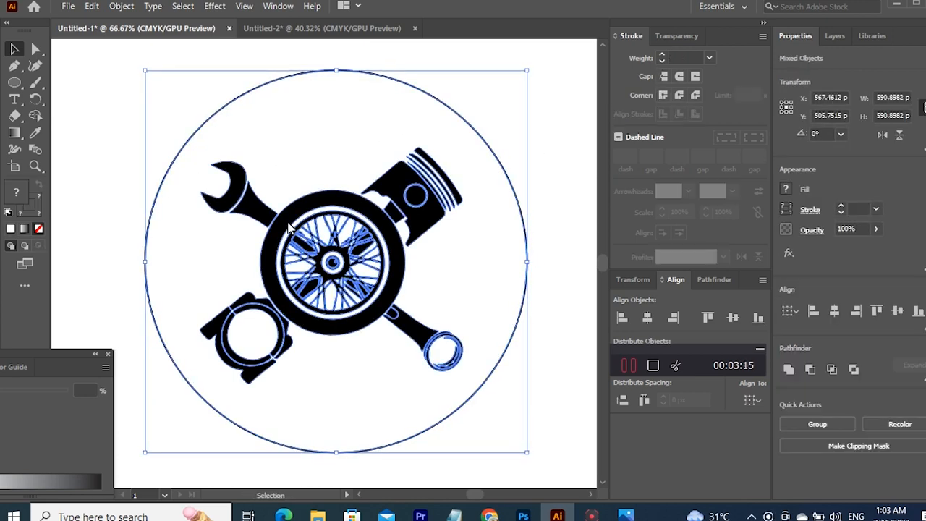
left_click(834, 310)
left_click(897, 310)
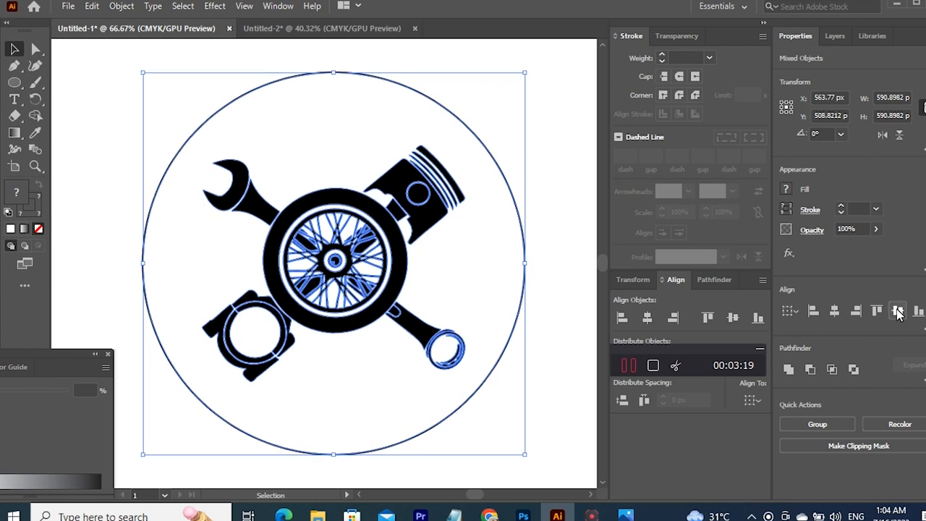
left_click(85, 159)
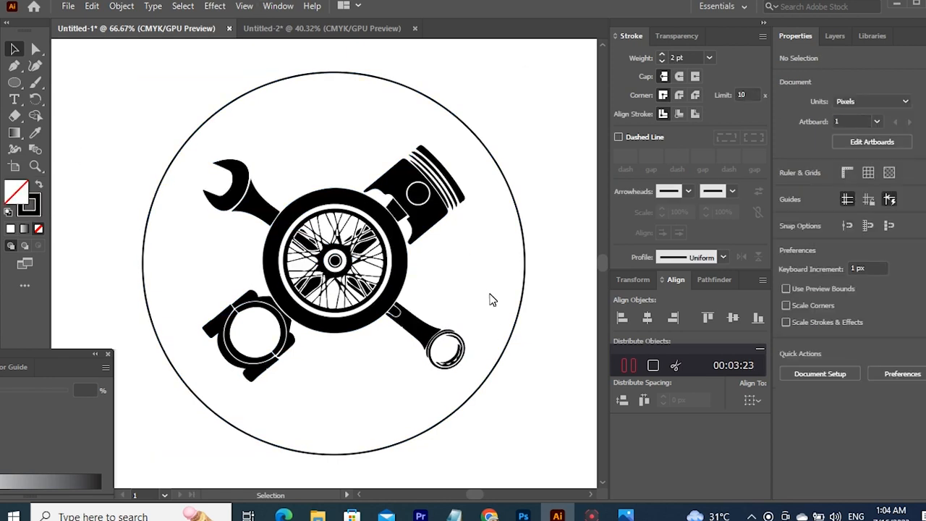
left_click(495, 368)
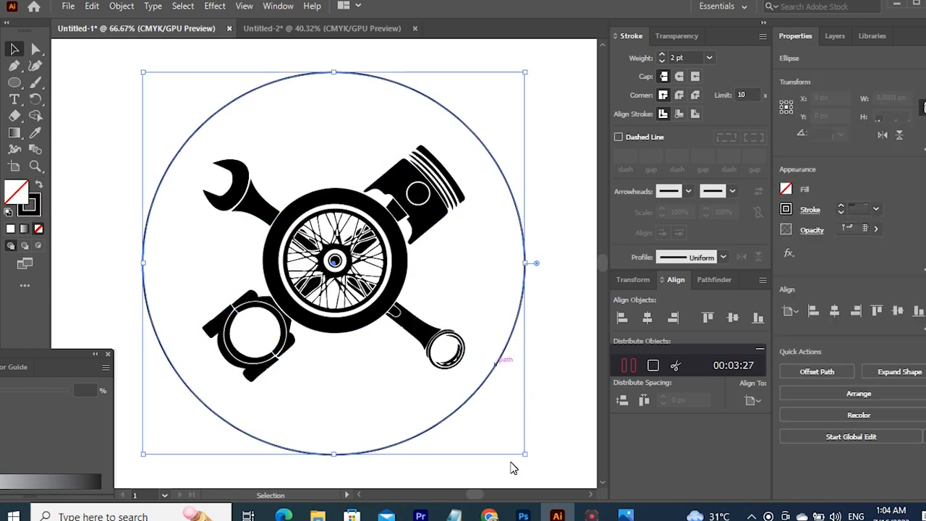
left_click_drag(526, 456, 492, 428)
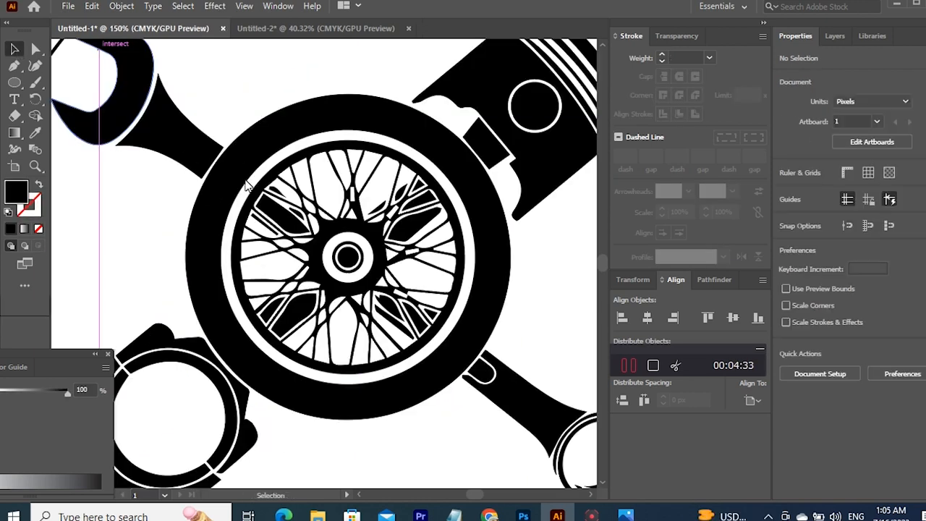
Step: Draw a black rectangle about 35 by 41 px and place it across the wrench handle's wheel-side end, rotated about 54°
left_click(167, 116)
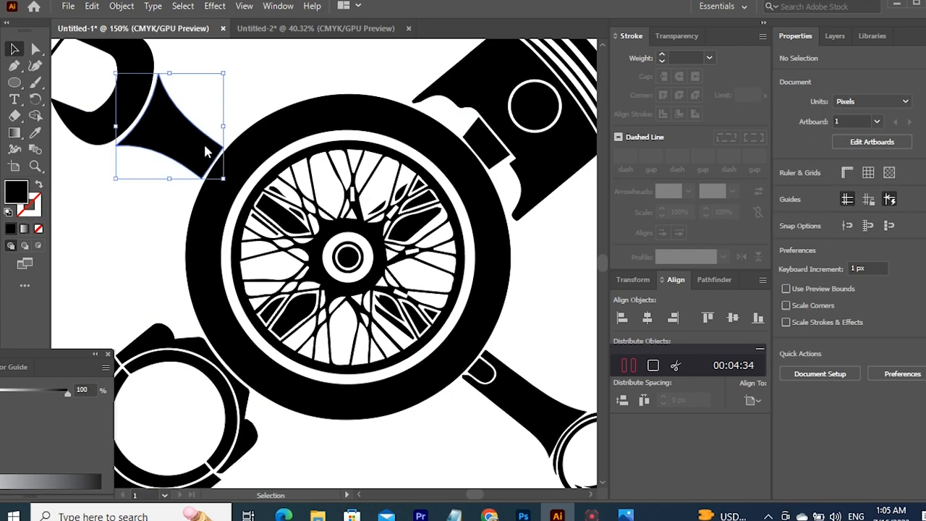
left_click(185, 132)
left_click(14, 82)
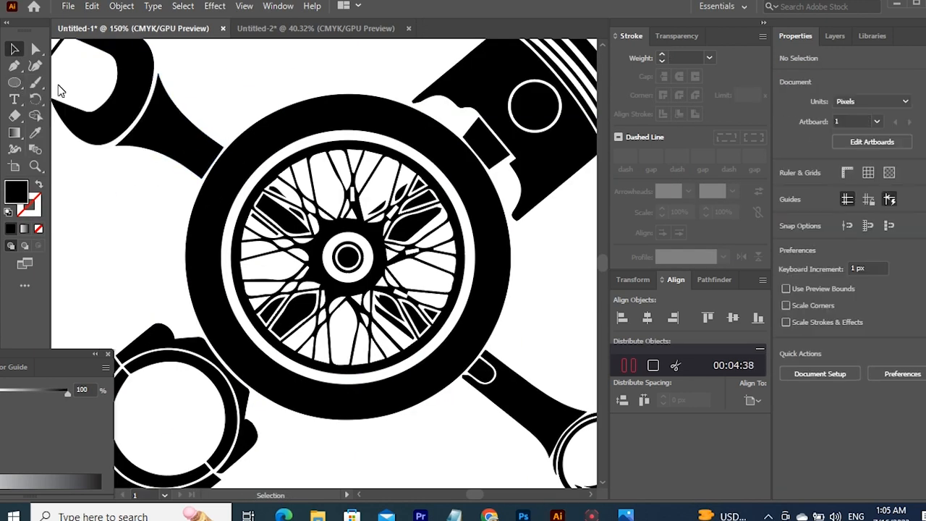
left_click_drag(73, 194, 138, 177)
key("v")
left_click_drag(101, 211, 188, 175)
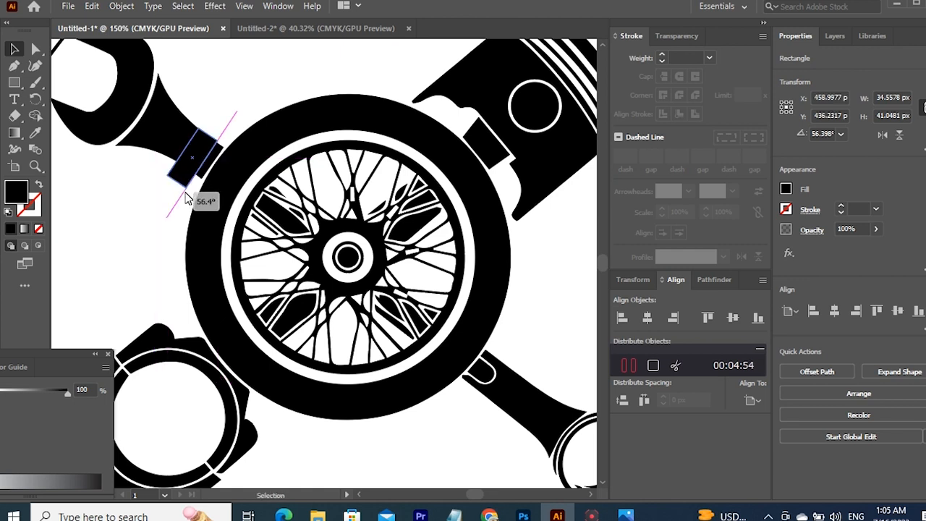
left_click(149, 209)
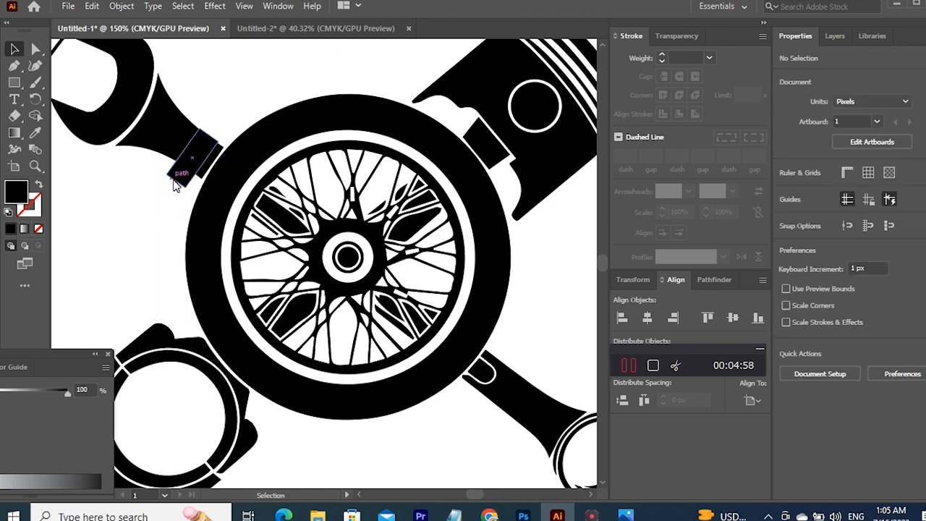
left_click_drag(174, 186, 189, 185)
left_click(149, 201)
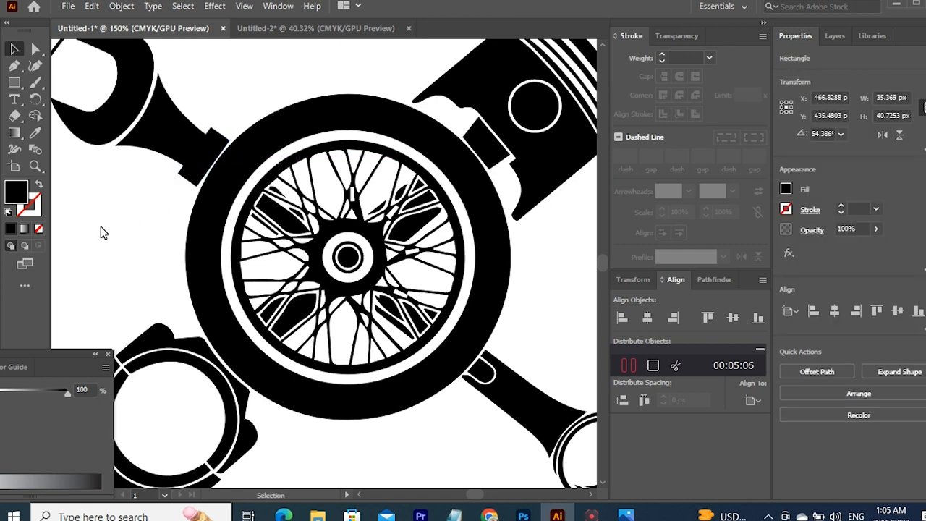
left_click(101, 227)
left_click(192, 184)
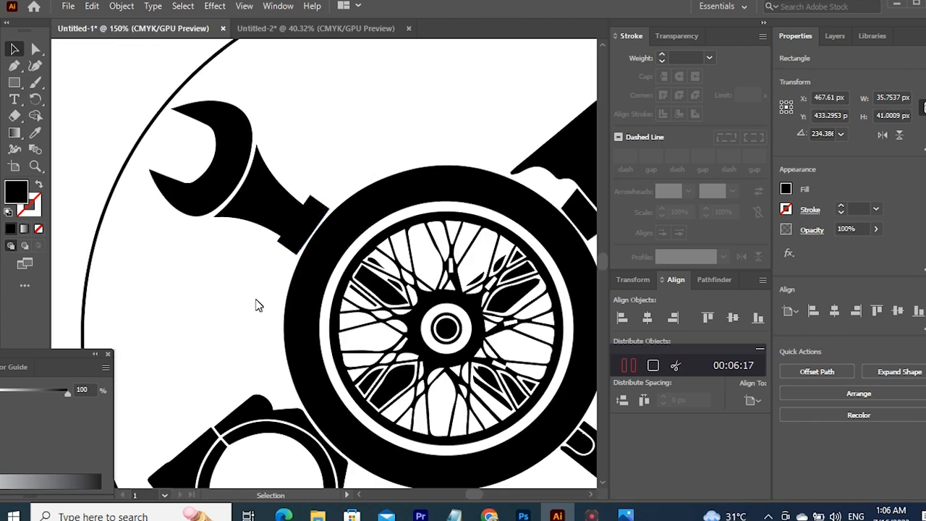
Step: Cut the rectangle out of the wrench handle with Minus Front
left_click(257, 304)
left_click(275, 208)
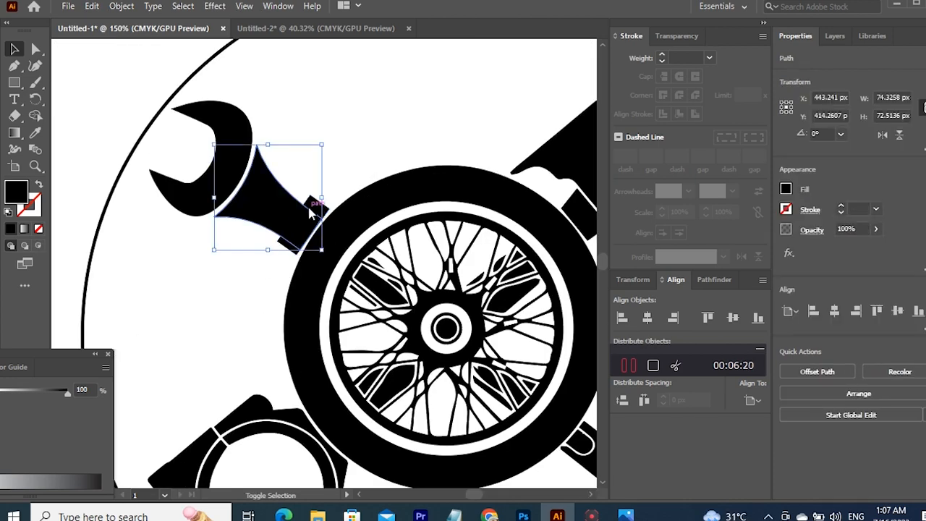
left_click(311, 210, "shift")
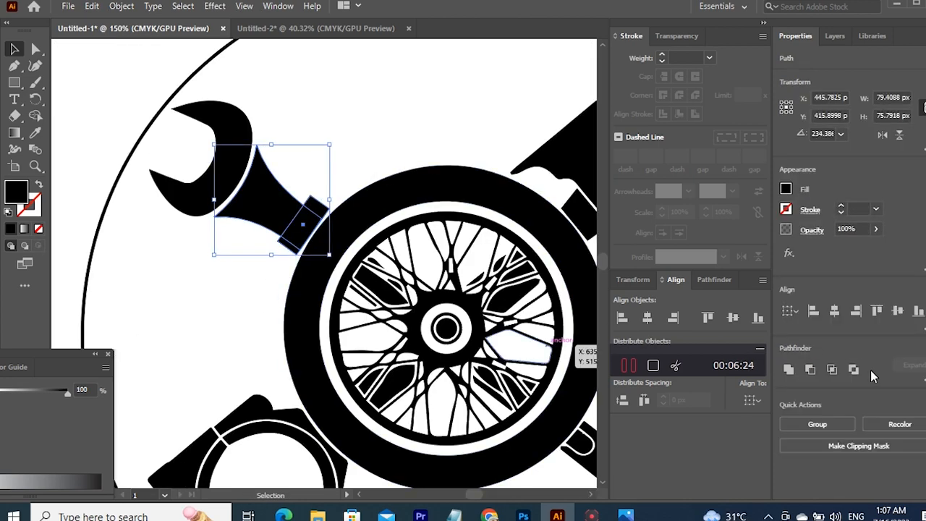
left_click(810, 369)
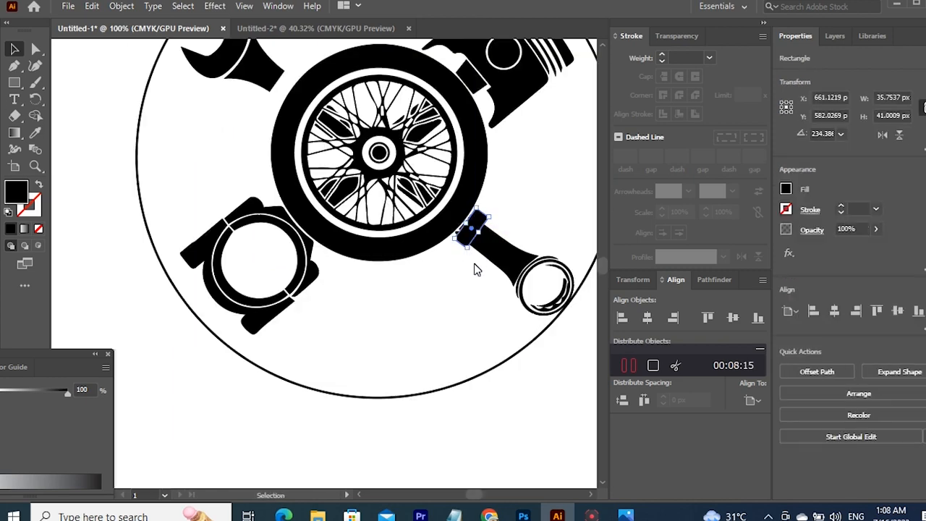
Step: Position the cutting rectangle across the connecting rod's end beside the wheel
left_click(472, 235)
key("ctrl+plus")
key("ctrl+plus")
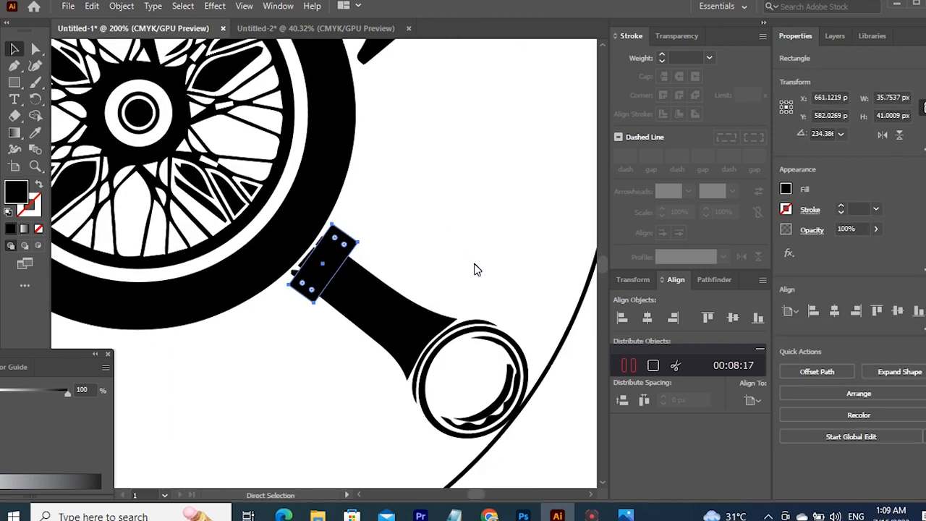
mouse_move(395, 240)
left_mouse_down()
mouse_move(378, 236)
mouse_move(409, 244)
left_mouse_up()
left_click(314, 351)
left_click(366, 235)
left_click(359, 217)
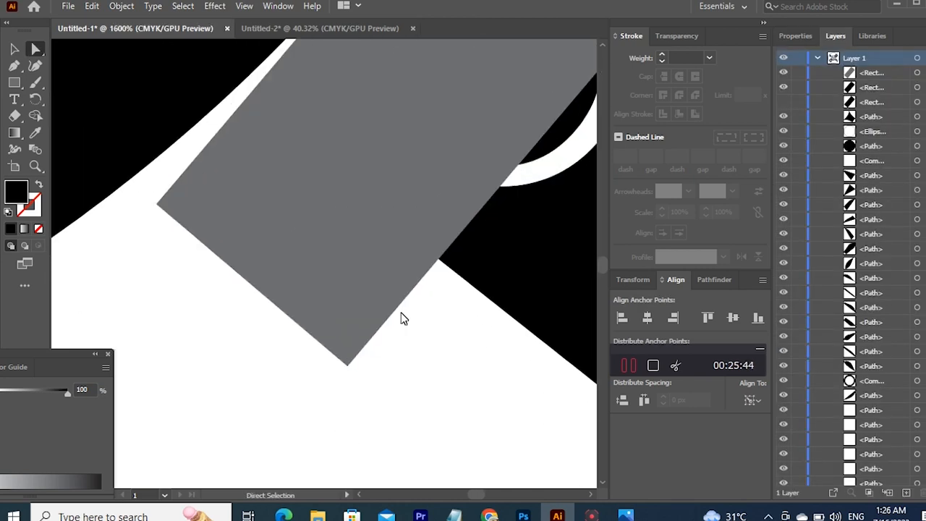
Step: Trim the rounded inner shape at the connecting rod's end with the grey rectangle, using Minus Front
left_click_drag(439, 342, 328, 501)
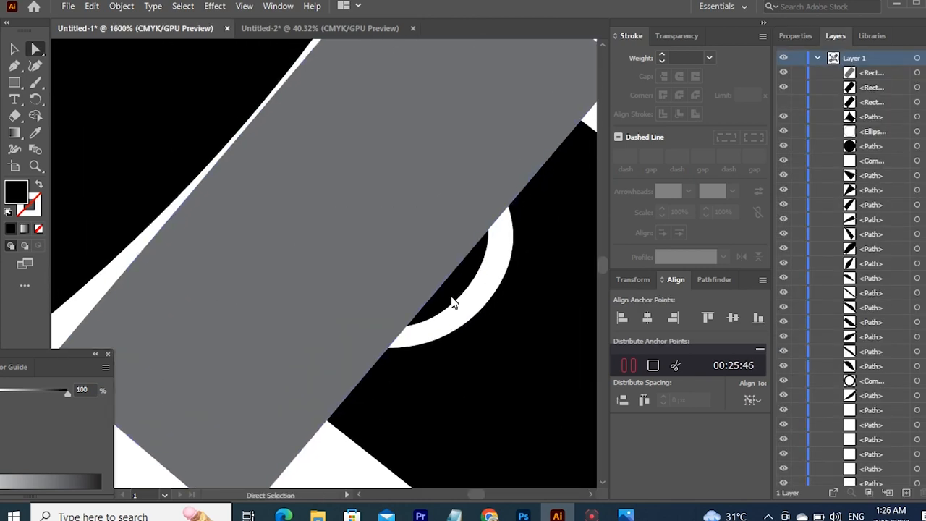
left_click(451, 297)
left_click(470, 129, "shift")
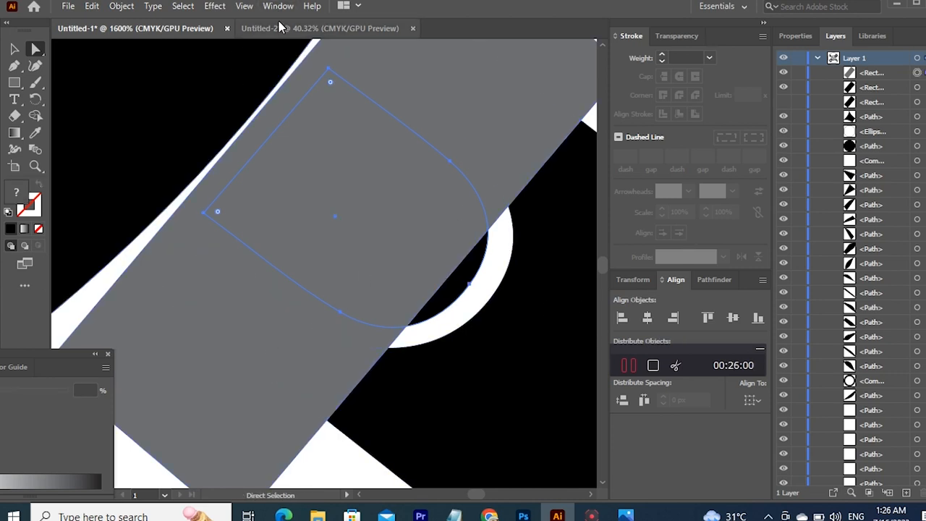
left_click(279, 6)
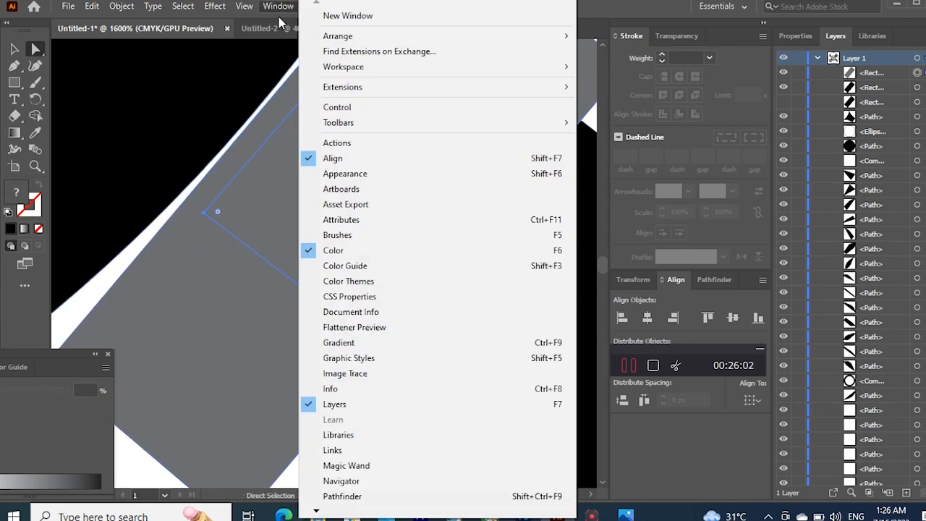
left_click(342, 497)
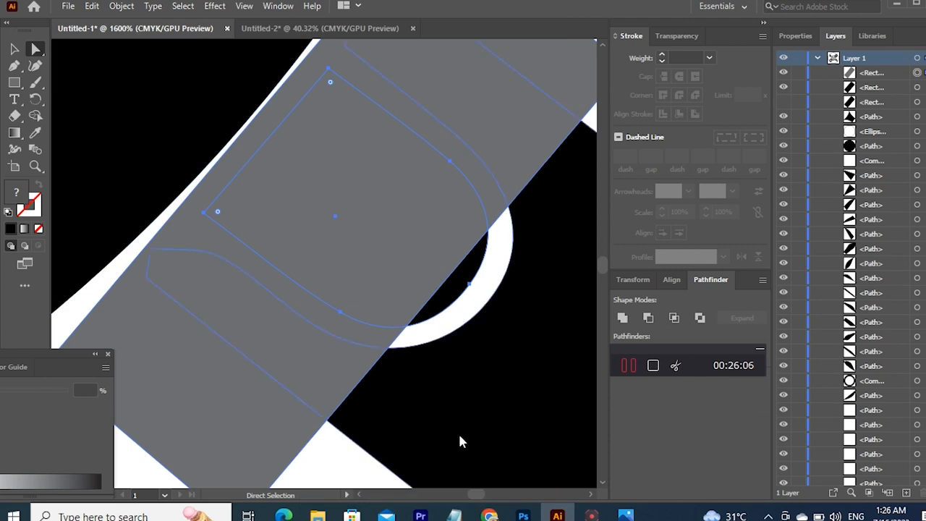
left_click(648, 317)
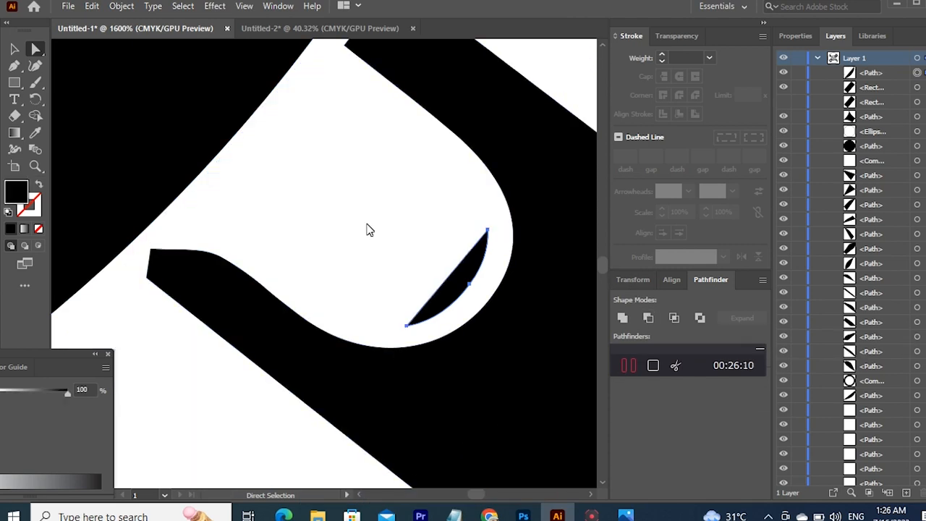
Step: Move the spare black rectangle over the connecting rod's notched end, flush with the cut edge of the inner piece
left_click_drag(355, 244, 151, 247)
key("ctrl+minus")
key("ctrl+minus")
left_click(564, 215)
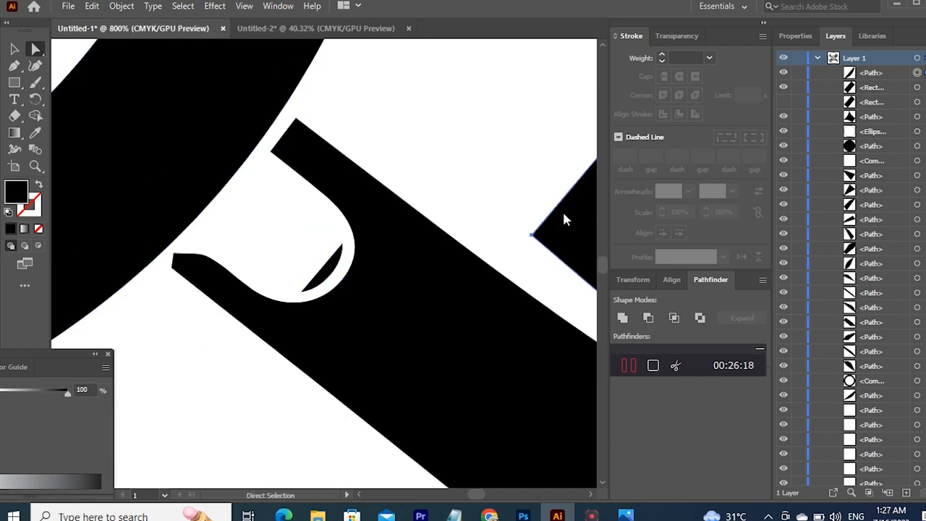
left_click_drag(572, 223, 188, 77)
key("ctrl+plus")
key("ctrl+plus")
key("ctrl+plus")
left_click_drag(281, 141, 283, 143)
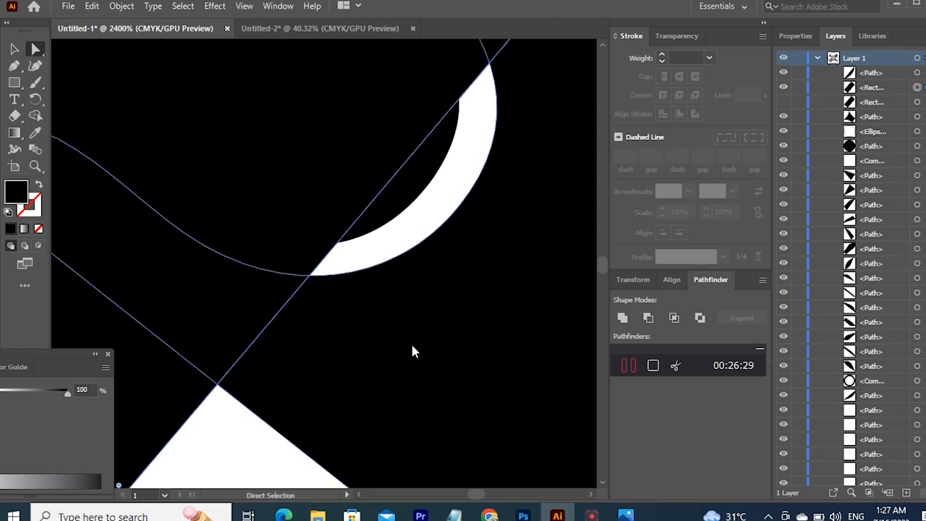
Step: Cut the black rectangle out of the connecting rod body with Minus Front
left_click(416, 237)
key("ctrl+minus")
key("ctrl+minus")
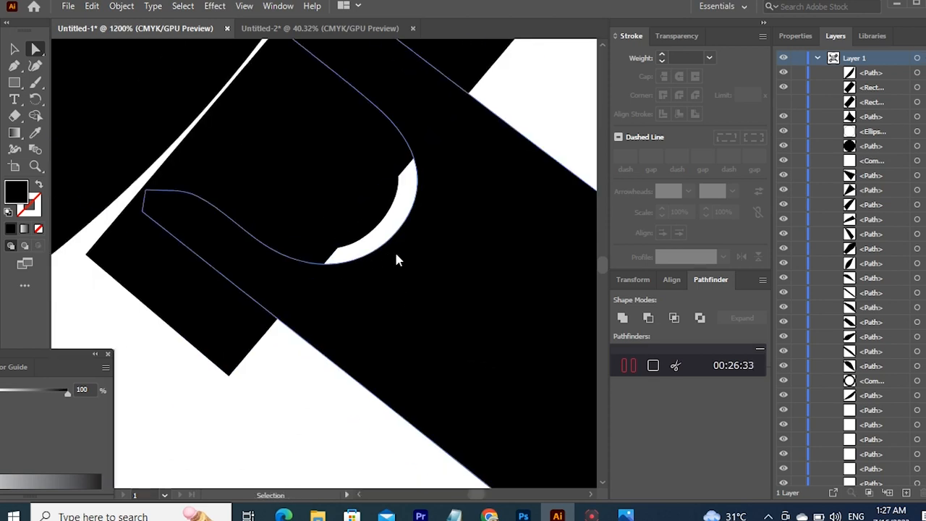
left_click(475, 149)
left_click(469, 53, "shift")
left_click(650, 319)
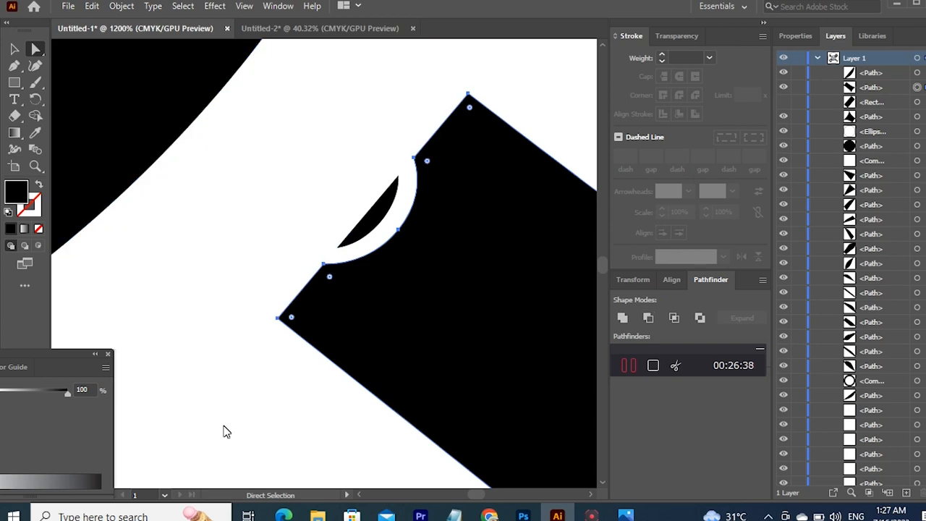
Step: Delete the stray leftover fragment beside the connecting rod
key("ctrl+minus")
key("ctrl+minus")
key("ctrl+minus")
key("ctrl+minus")
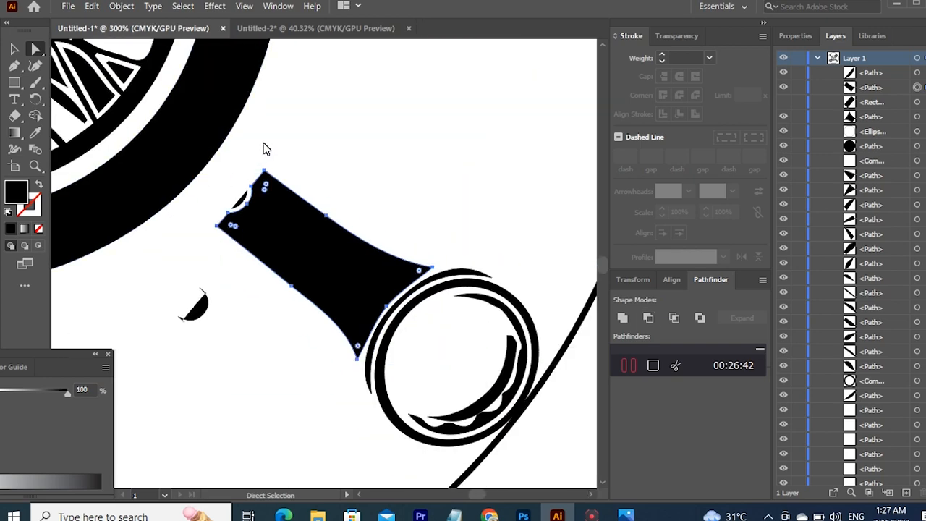
left_click(264, 149)
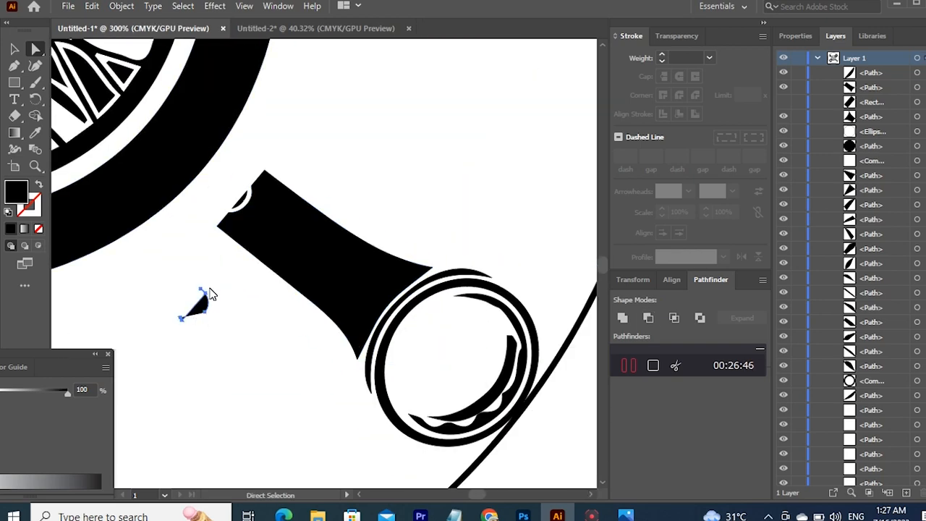
key("Delete")
Step: Select all pieces of the connecting rod and move them up against the tyre's edge
key("v")
left_click_drag(217, 180, 532, 416)
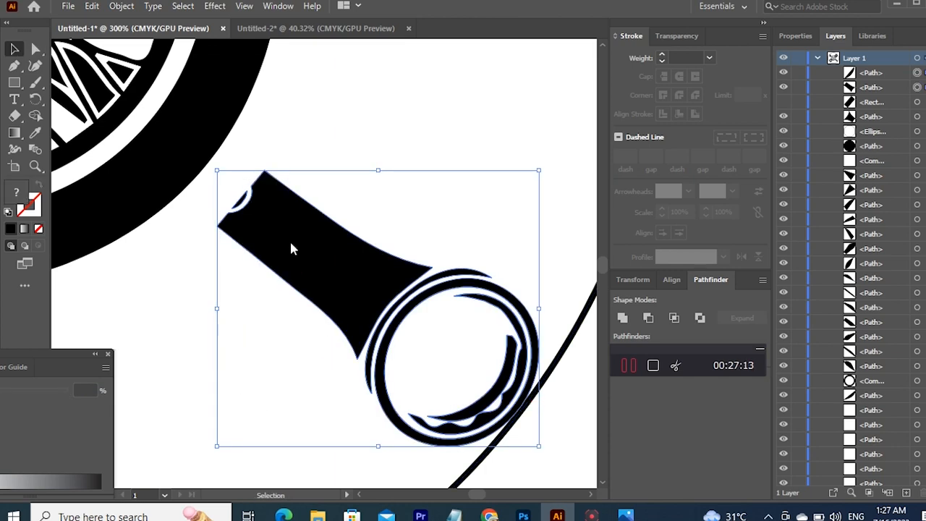
left_click_drag(301, 258, 269, 231)
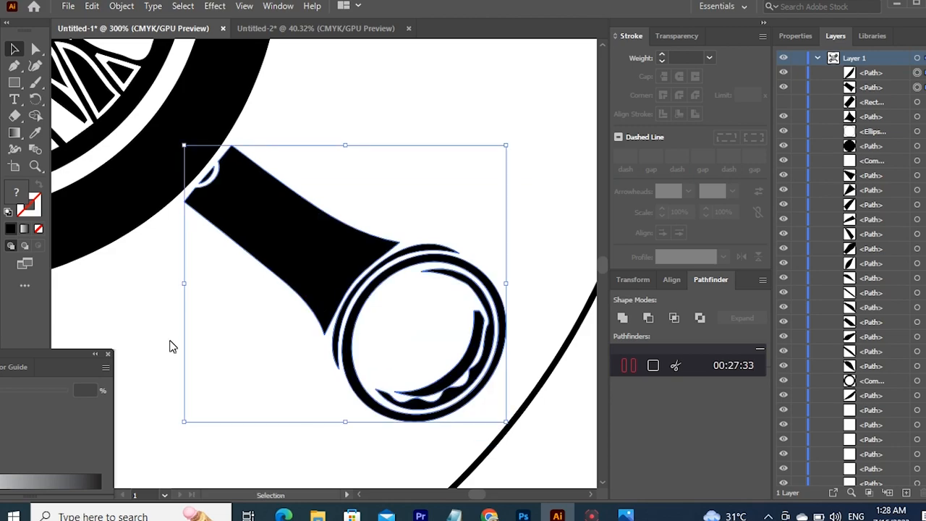
left_click(143, 326)
Step: Select both pieces of the wrench and move them down against the tyre's edge
key("space")
left_click_drag(195, 353, 597, 520)
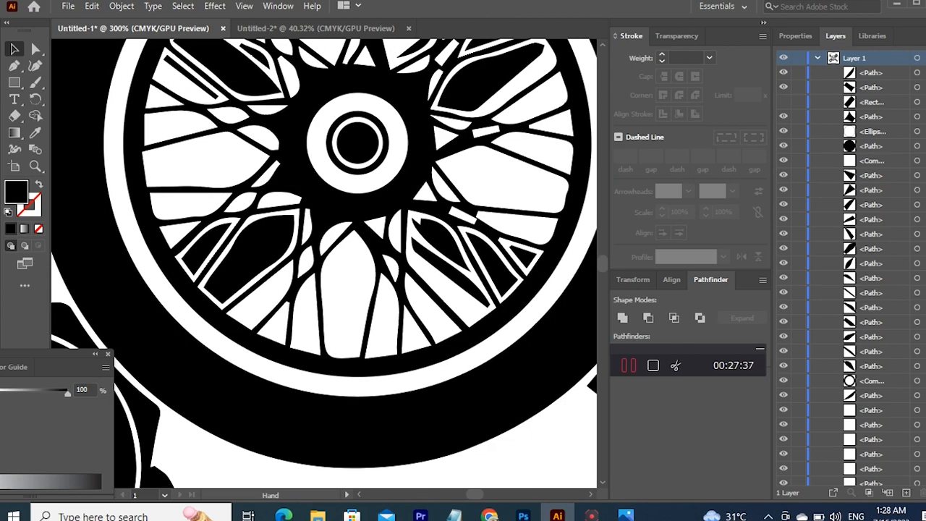
left_click_drag(295, 82, 443, 360)
left_click_drag(174, 304, 330, 398)
left_click(254, 103)
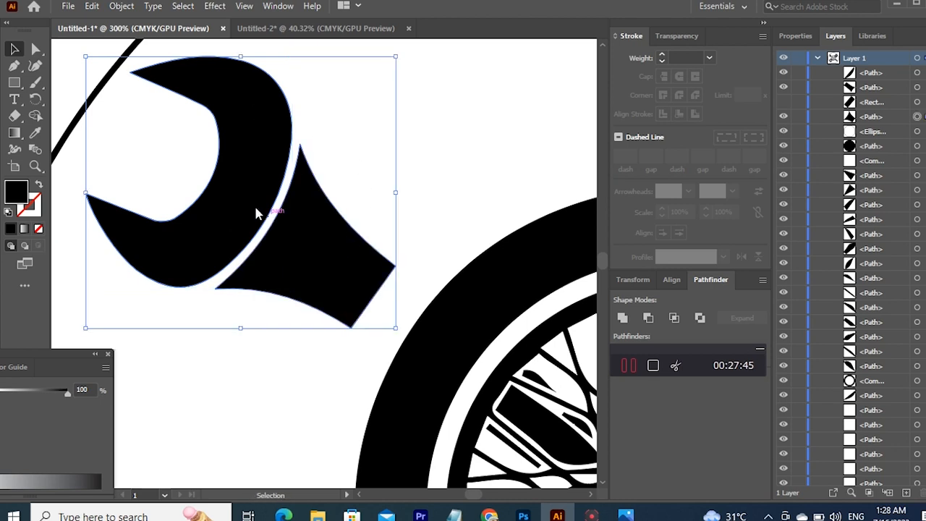
left_click_drag(256, 213, 275, 230)
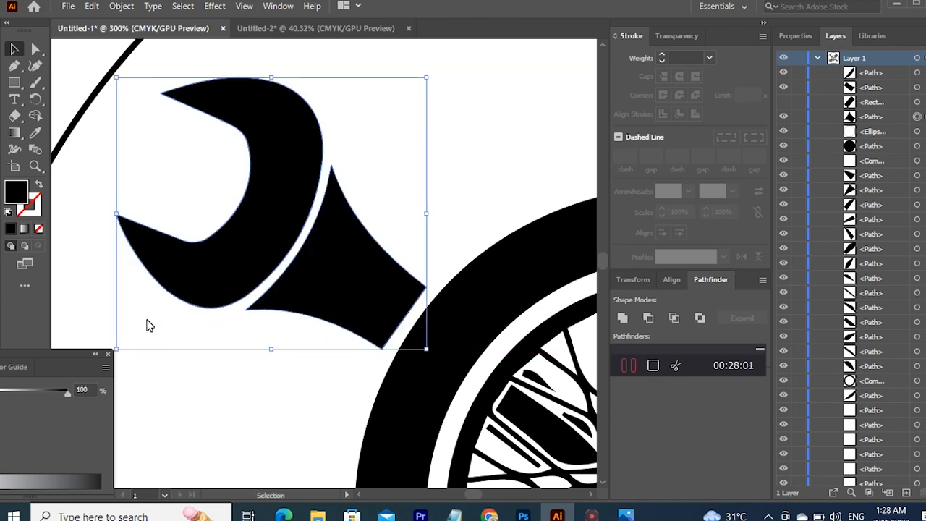
left_click(247, 416)
Step: Scale the thin outer circle down slightly so it sits closer around the tools
key("ctrl+minus")
key("ctrl+minus")
key("ctrl+minus")
key("ctrl+minus")
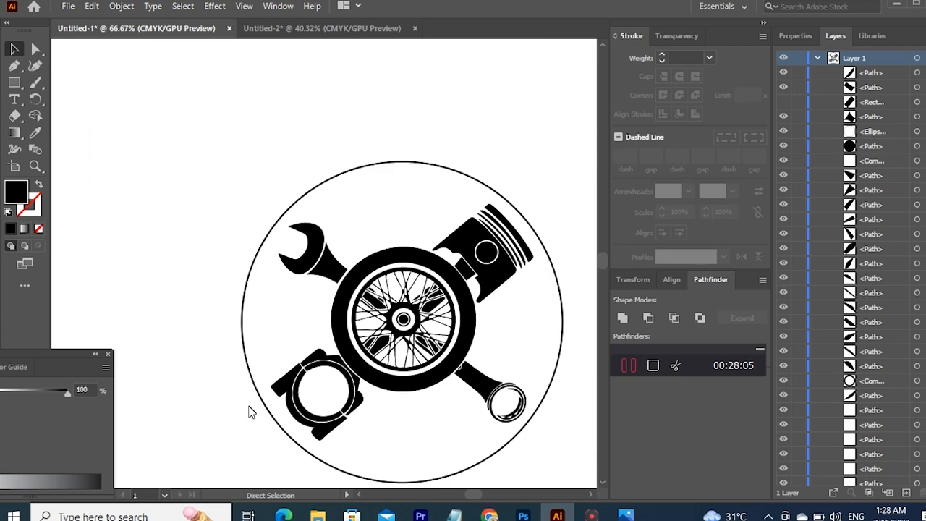
left_click_drag(502, 403, 493, 395)
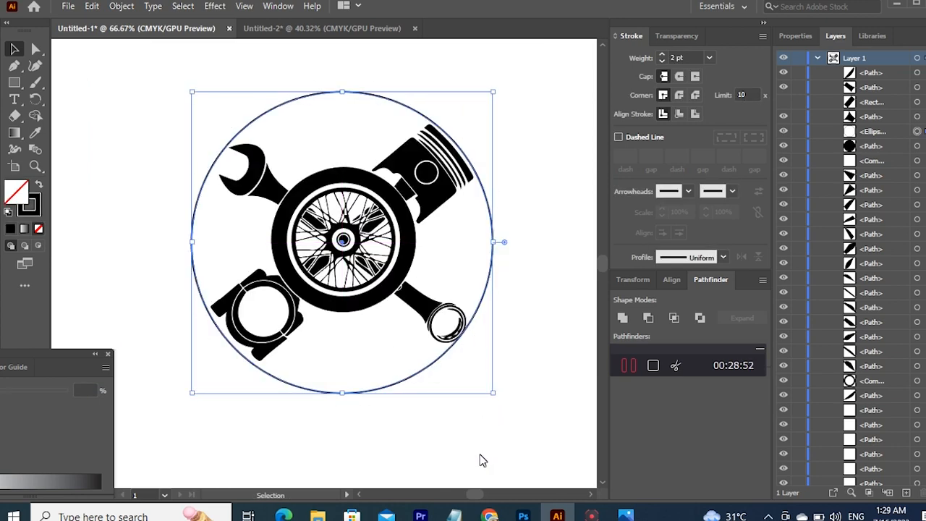
left_click(446, 450)
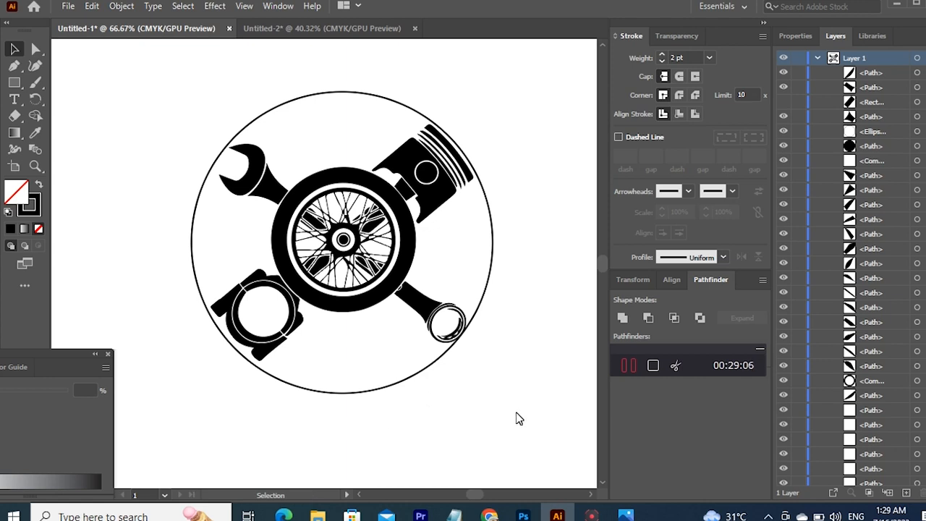
Step: Select all pieces of the round clamp part and nudge them slightly away from the tyre's edge
left_click_drag(293, 351, 296, 354)
left_click_drag(268, 311, 270, 313)
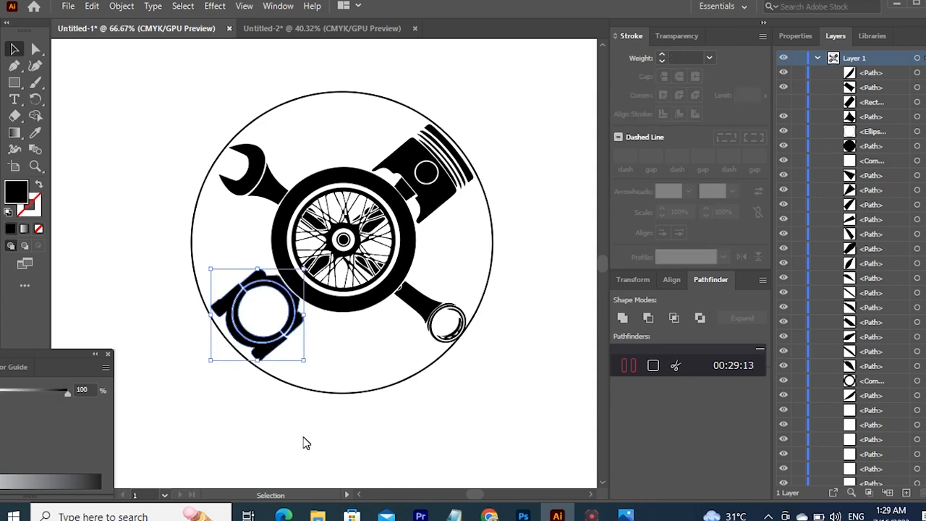
key("ctrl+equal")
key("ctrl+equal")
key("ctrl+equal")
key("ctrl+equal")
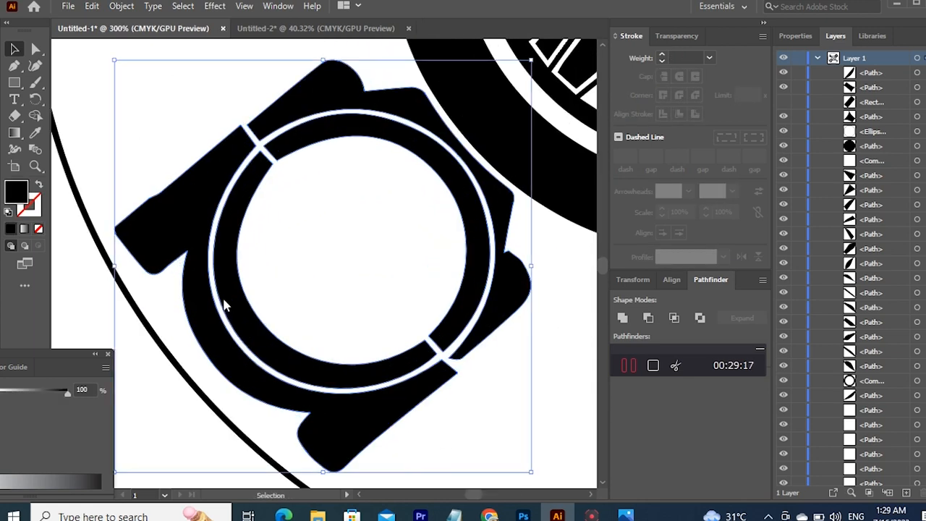
left_click_drag(229, 307, 226, 309)
scroll(420, 387, "up", 5)
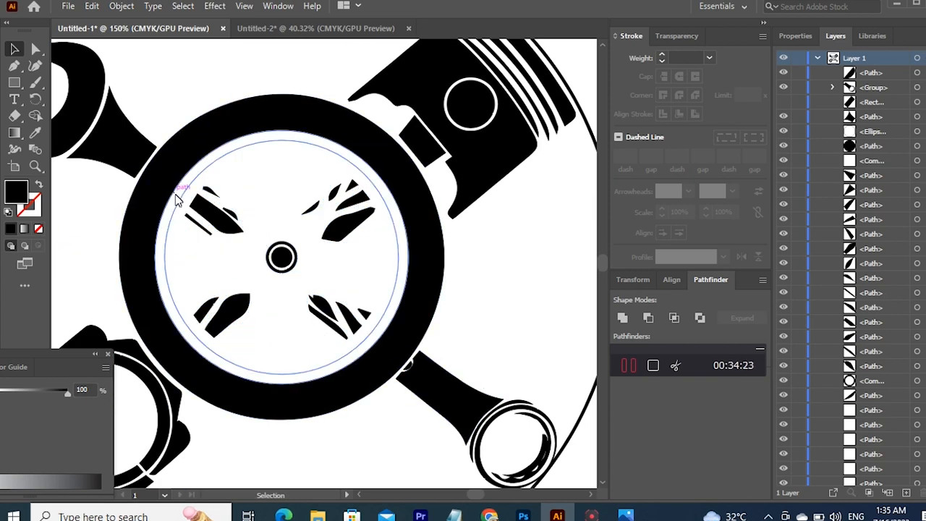
Step: Delete the remaining spoke and hub pieces inside the tyre, along with the thin outer circle
left_click(179, 202)
key("ctrl+shift+a")
left_click(198, 208)
key("Delete")
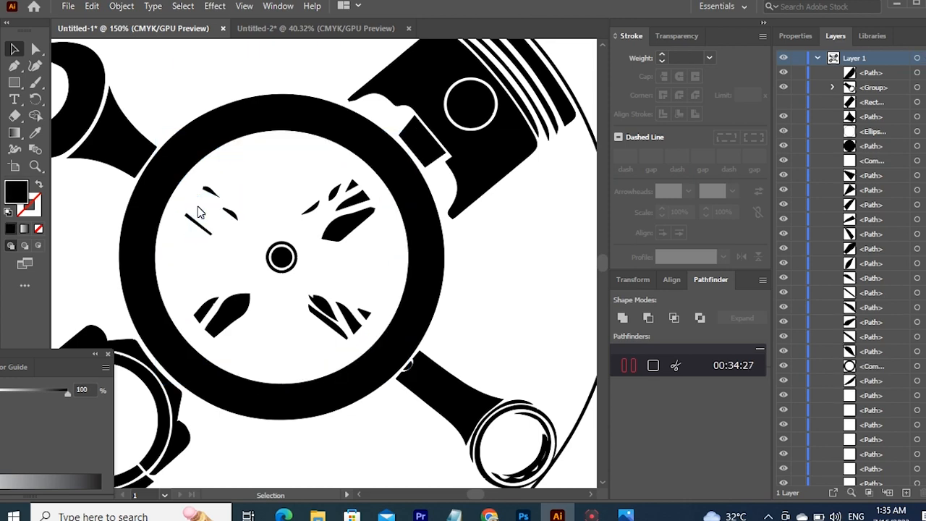
left_click_drag(187, 199, 362, 326)
key("Delete")
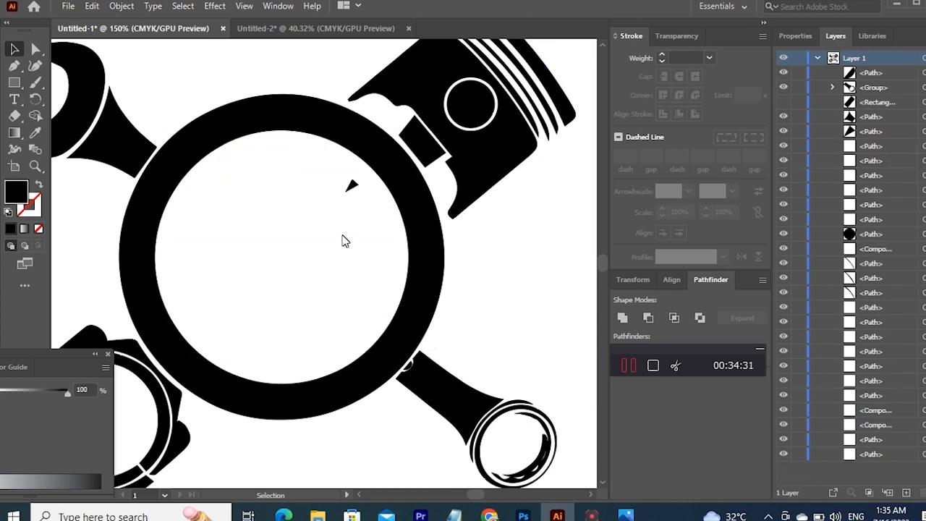
left_click(351, 187)
key("Delete")
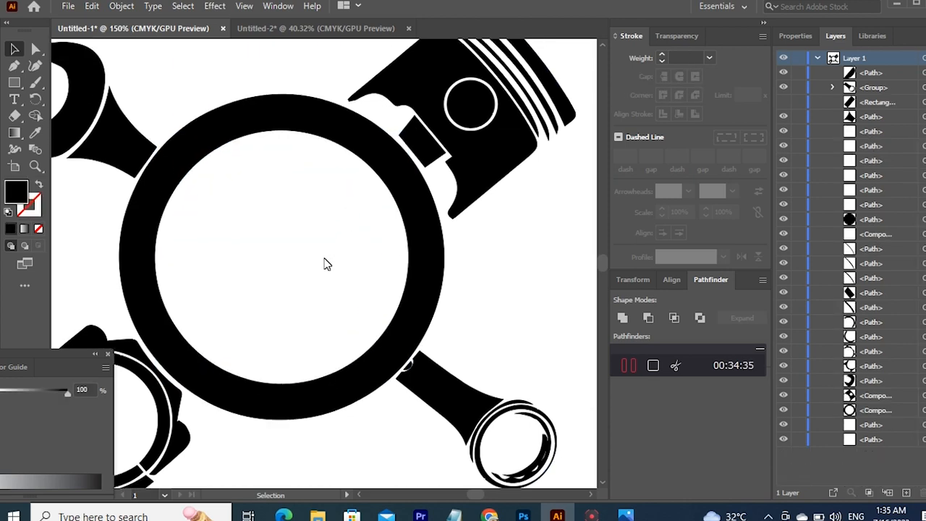
Step: Open the Image Trace settings for the placed flame image
key("ctrl+minus")
key("ctrl+minus")
key("ctrl+minus")
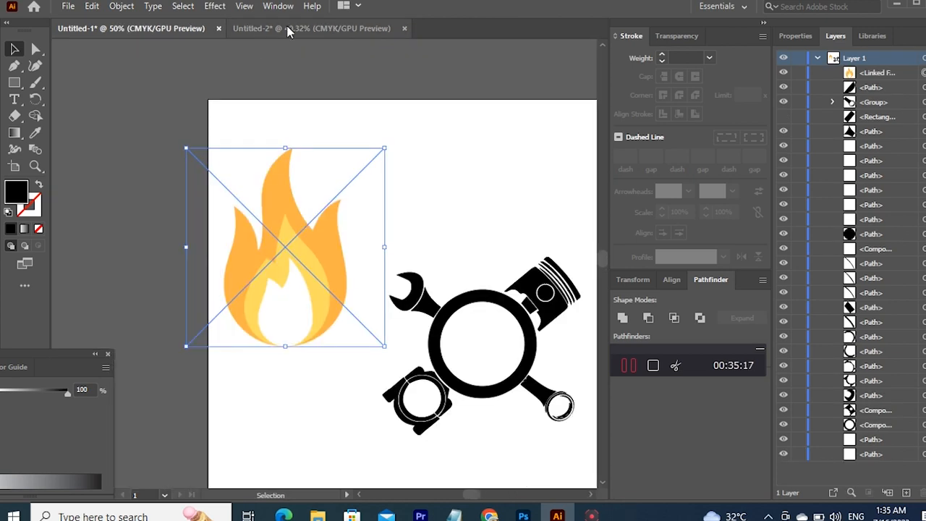
left_click(278, 6)
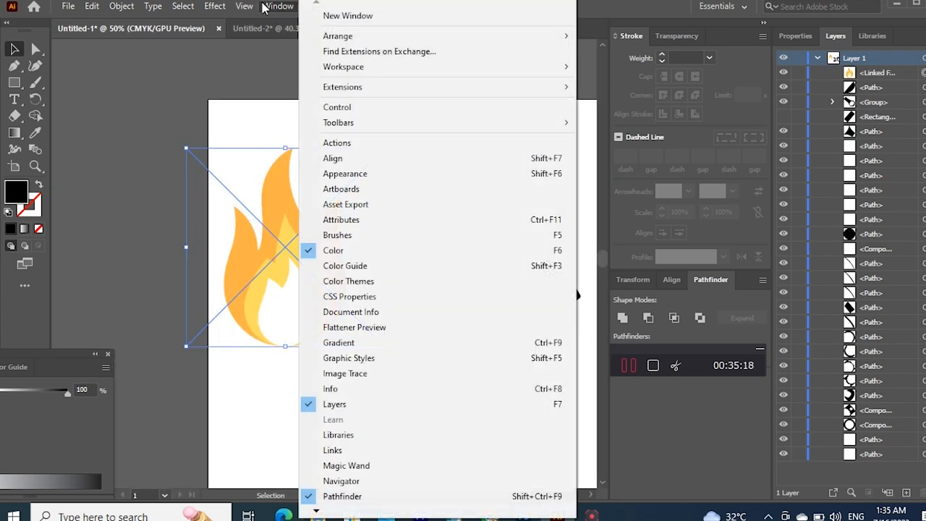
left_click(364, 375)
Step: Try tracing the flame image with the default black-and-white settings, and undo the trace
left_click(581, 470)
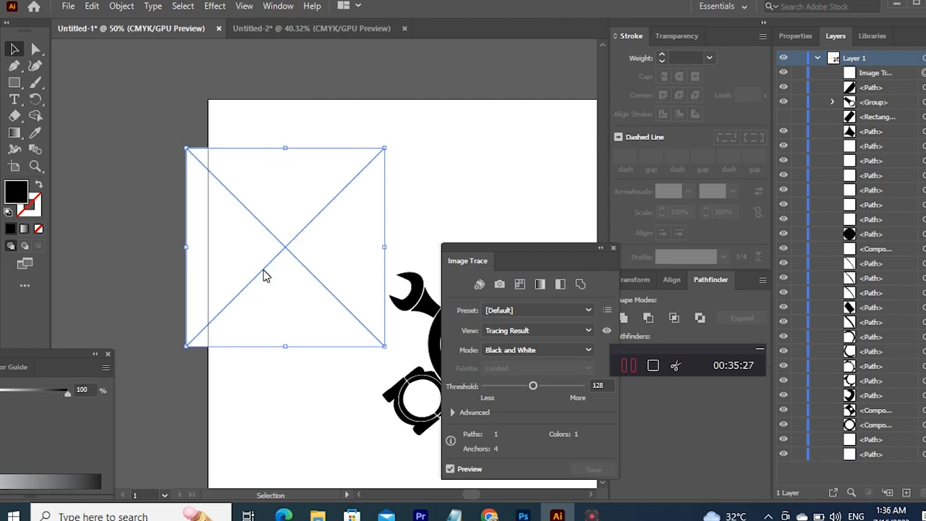
mouse_move(264, 275)
left_mouse_down()
mouse_move(208, 284)
mouse_move(248, 284)
left_mouse_up()
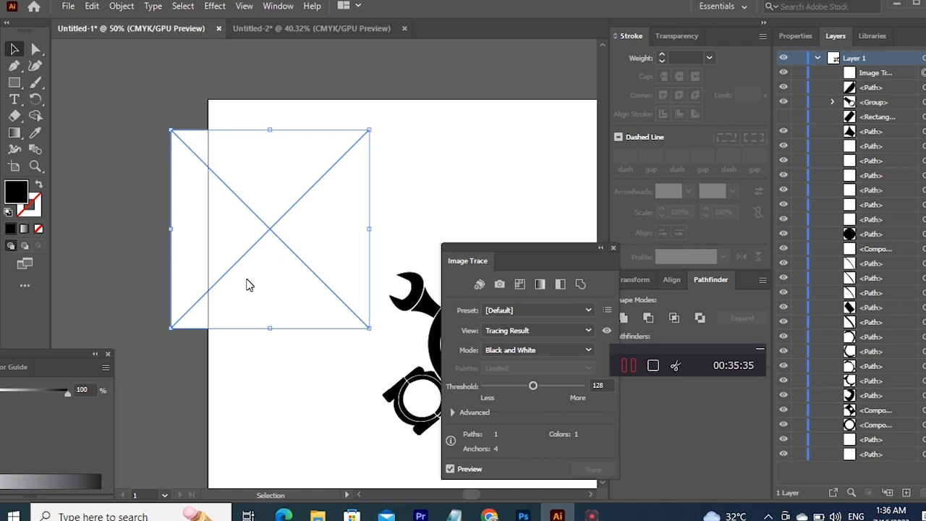
key("ctrl+z")
key("ctrl+z")
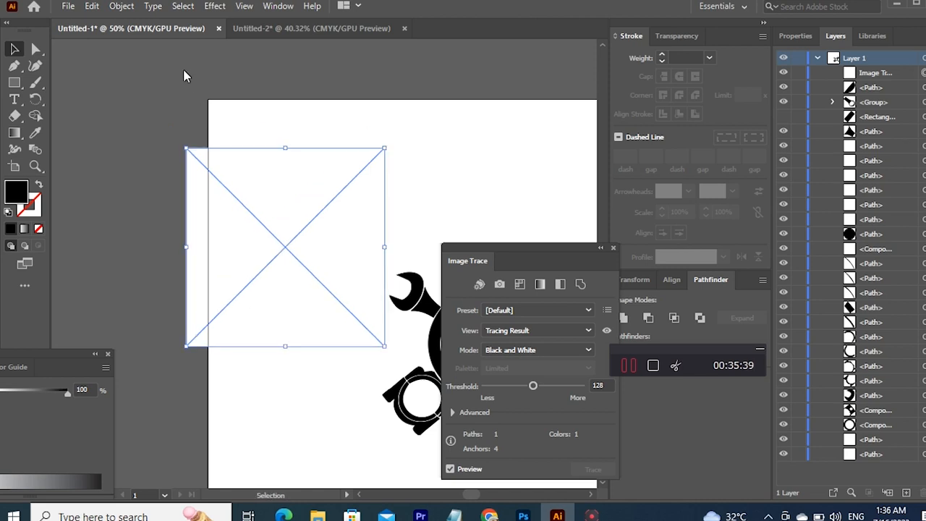
Step: Trace the flame image in Color mode with a limited palette of 30 colors and expand it into paths
left_click(532, 350)
left_click(528, 359)
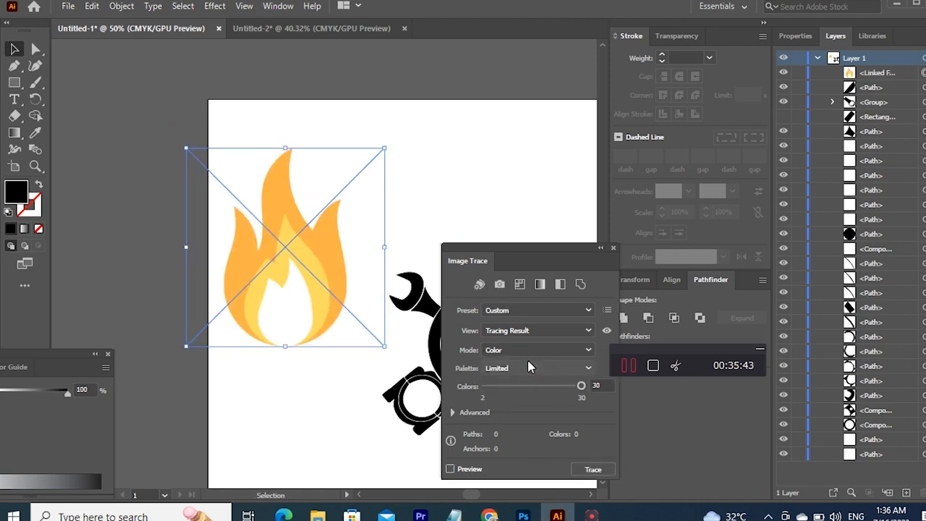
left_click(588, 469)
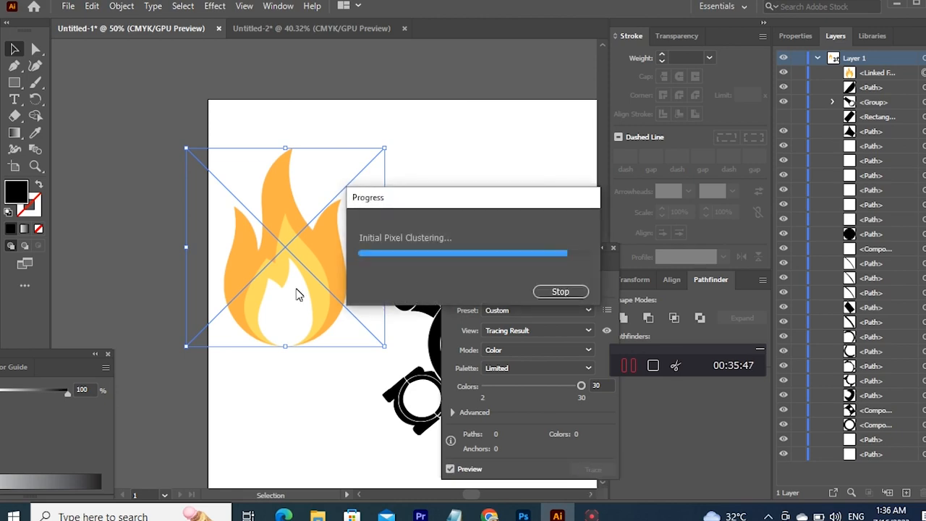
left_click(121, 6)
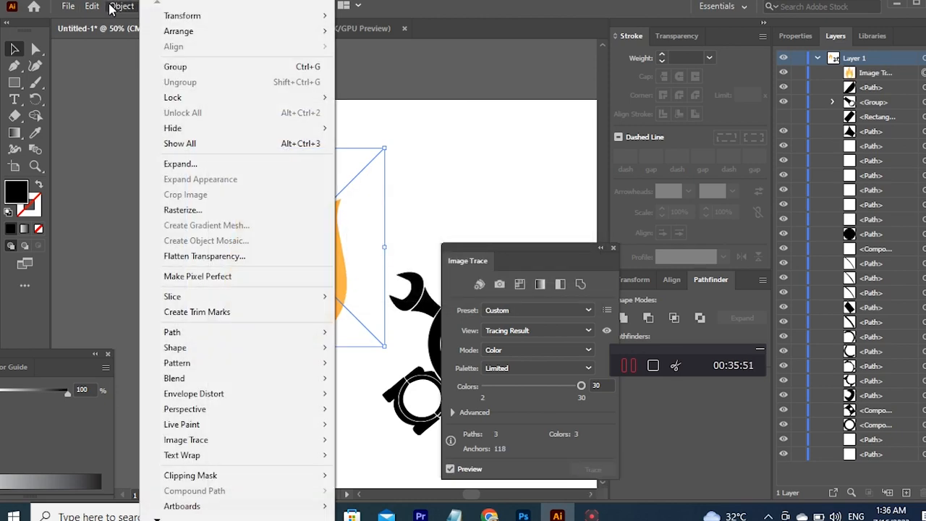
mouse_move(279, 446)
left_click(365, 493)
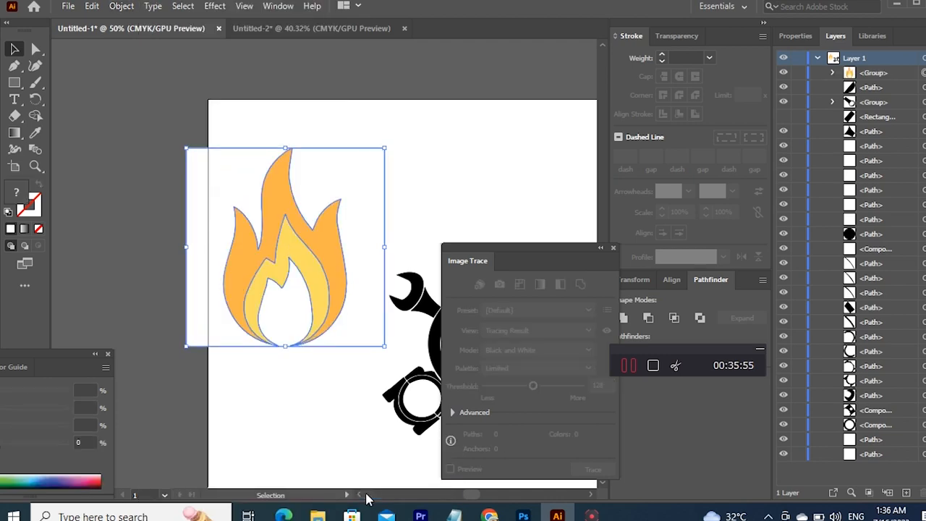
Step: Try filling the whole expanded flame group with black, and undo the fill
double_click(14, 197)
mouse_move(88, 324)
left_mouse_down()
mouse_move(86, 348)
mouse_move(55, 325)
left_mouse_up()
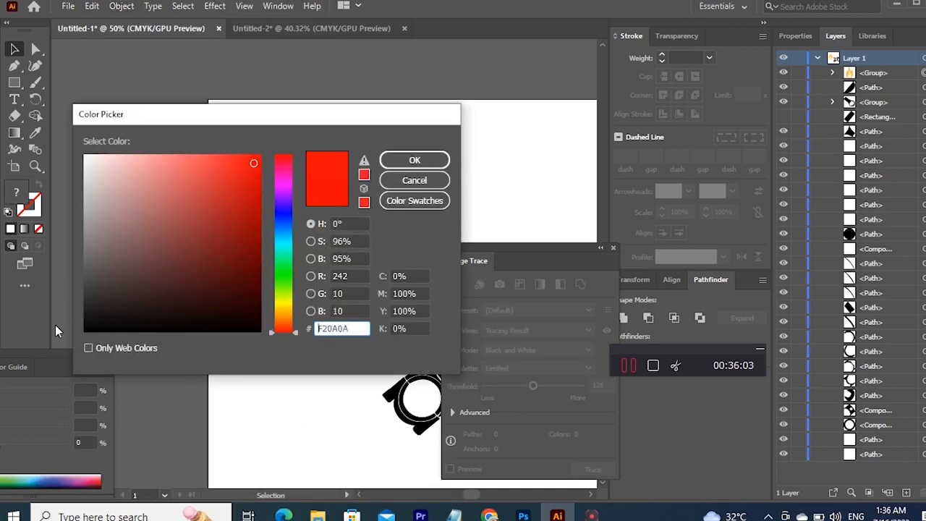
left_click(86, 330)
left_click(427, 162)
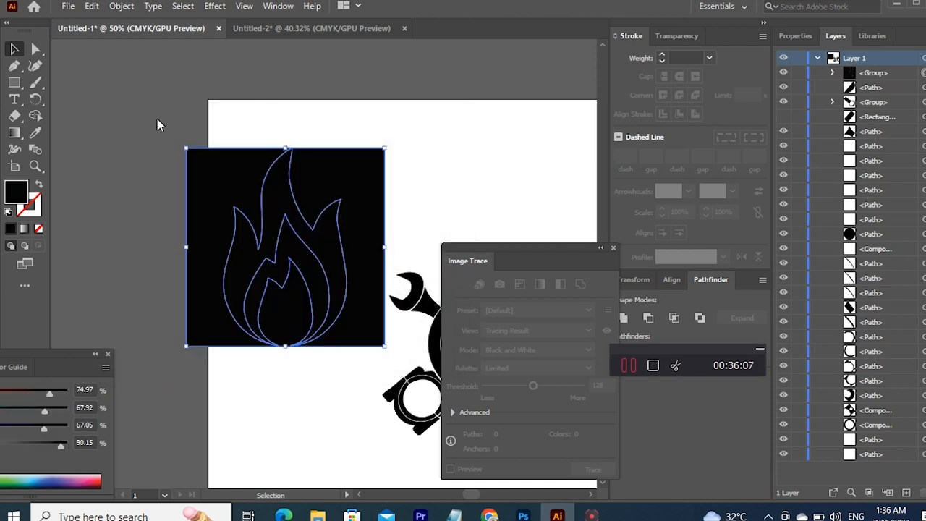
key("ctrl+z")
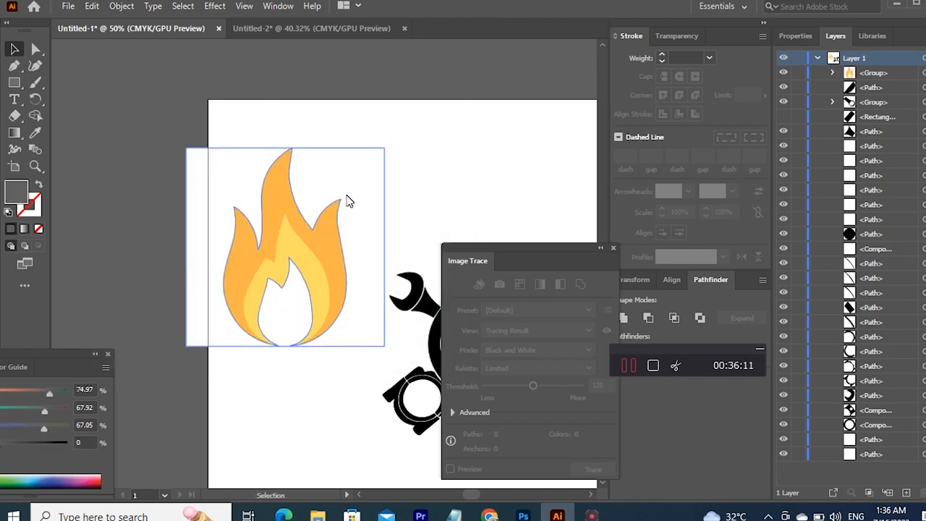
Step: Ungroup the traced flame and move its orange and yellow shapes down off the white background
left_click(315, 222)
key("ctrl+shift+g")
left_click(278, 319)
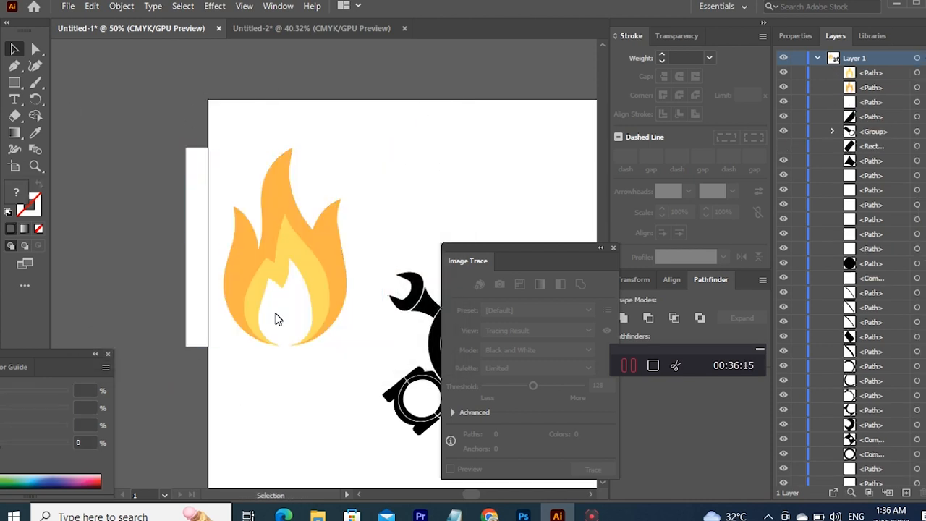
left_click(278, 319)
left_click(293, 221)
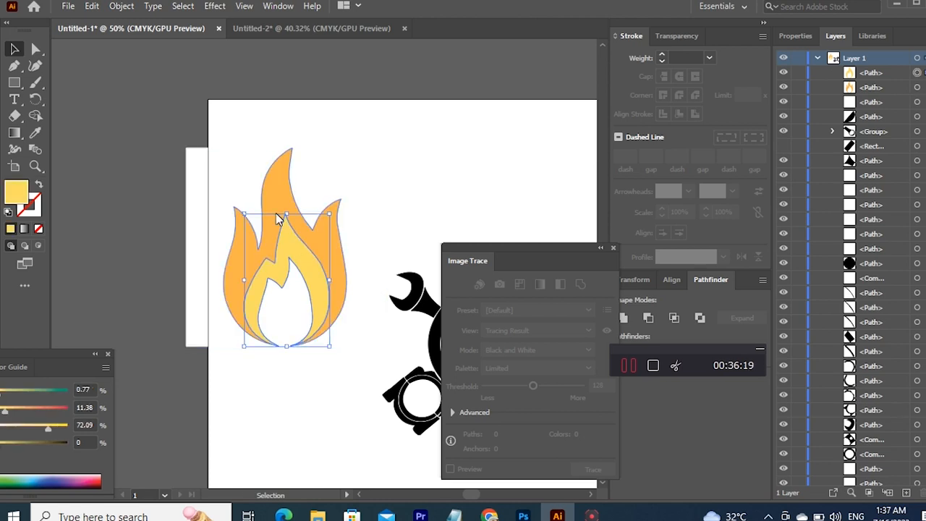
left_click(276, 213, "shift")
left_click_drag(276, 213, 276, 398)
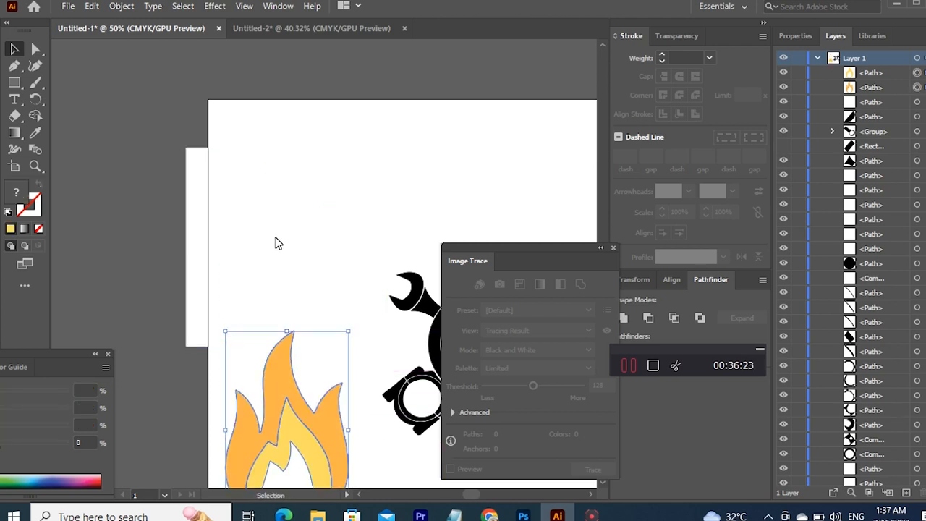
Step: Delete the white background shape left over from the flame trace
left_click(201, 240, "shift")
left_click(238, 221)
key("Delete")
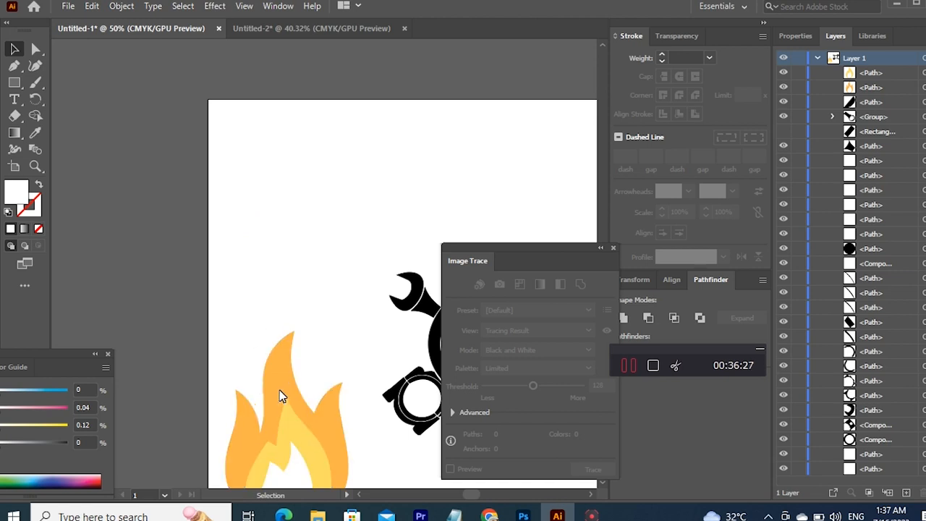
Step: Move both flame shapes back up above the emblem and fill them with black
left_click(290, 382, "shift")
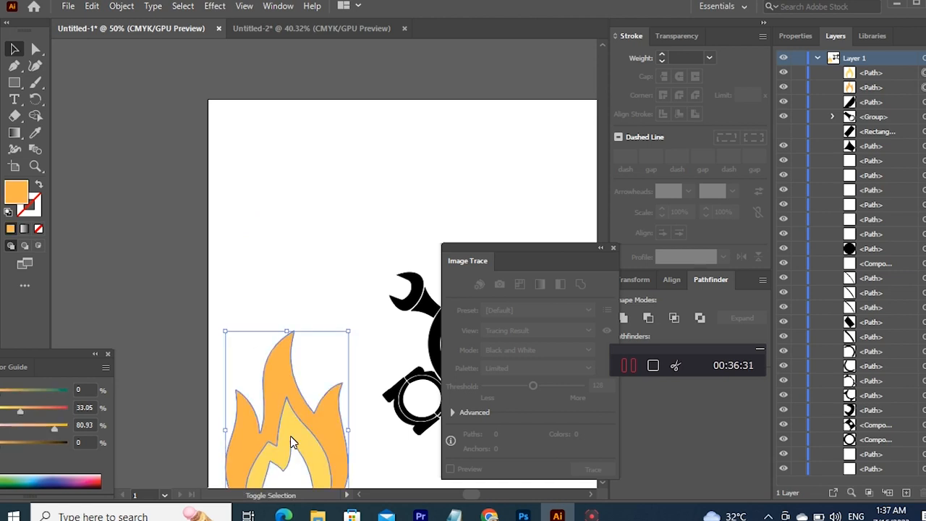
left_click_drag(293, 442, 300, 279)
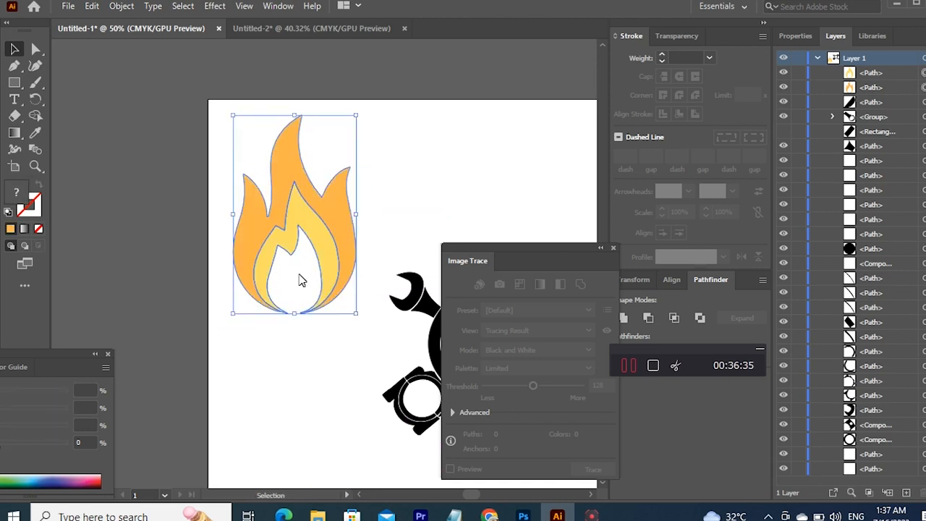
double_click(16, 202)
left_click(85, 333)
left_click(413, 159)
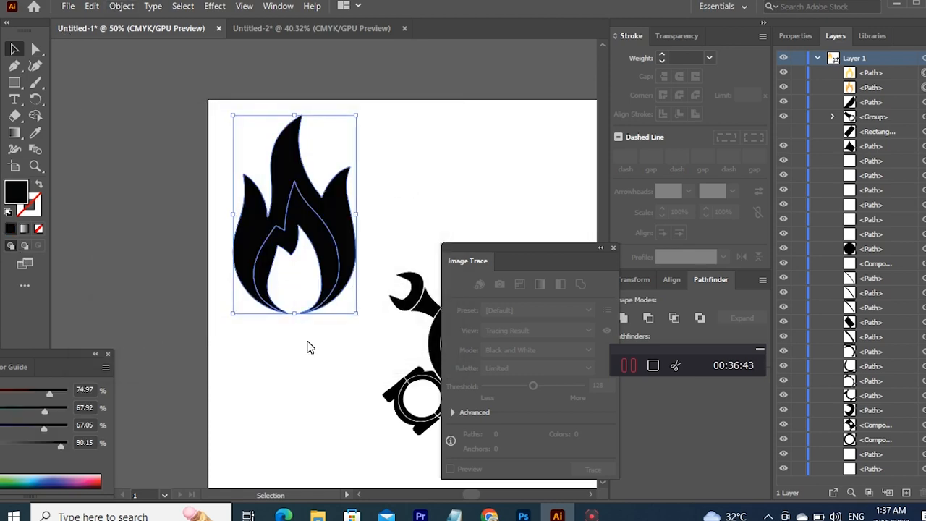
left_click(308, 351)
Step: Scale both black flame shapes down and place them in the centre of the empty tyre ring
scroll(387, 294, "right", 3)
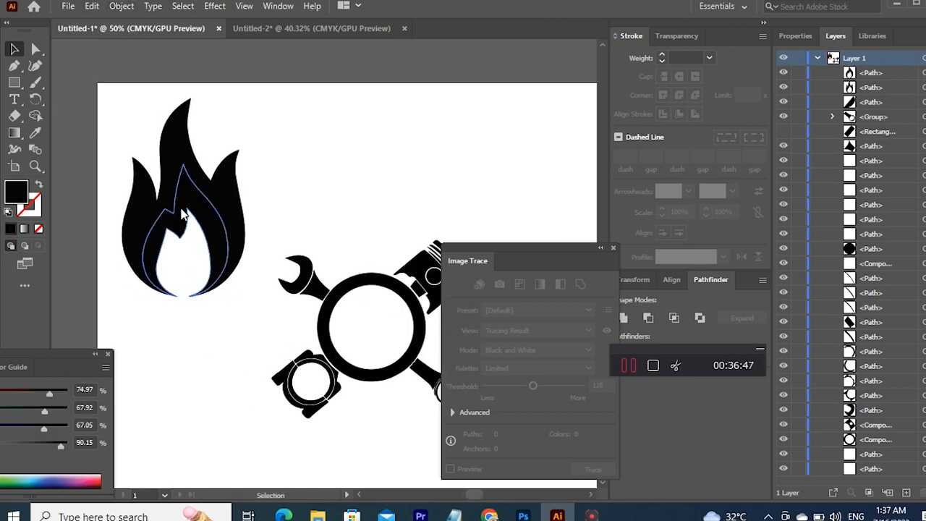
left_click(182, 215)
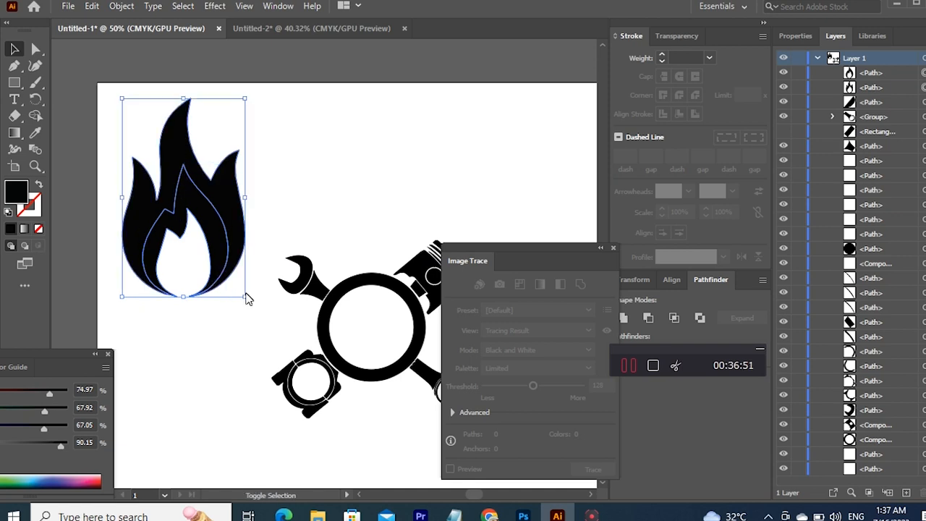
left_click_drag(246, 298, 370, 335)
left_click(169, 288)
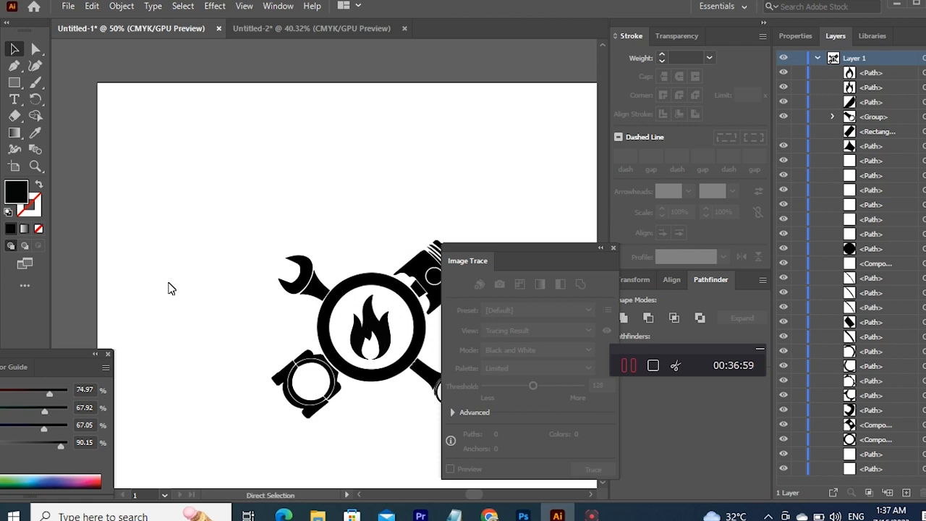
key("ctrl+minus")
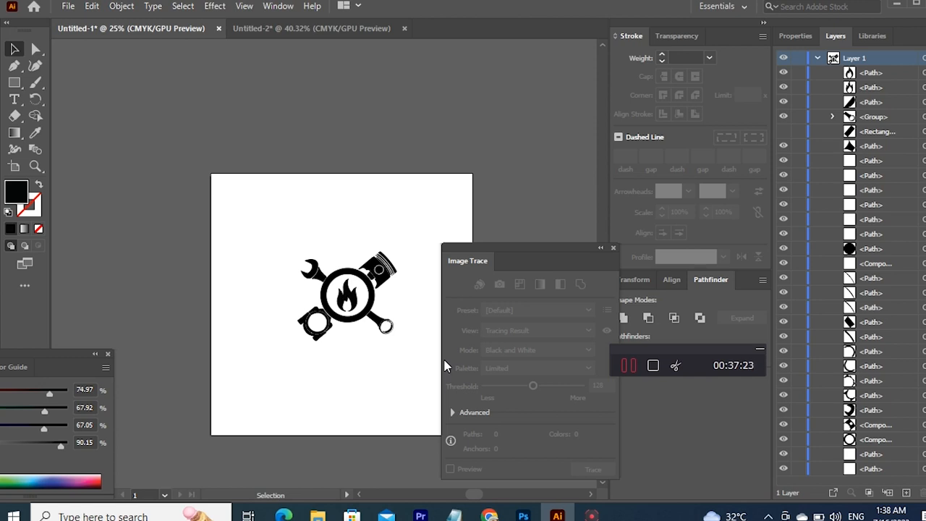
Step: Draw a circle above and beside the emblem, near the artboard's corner, and fill it with orange #EF9620
left_click_drag(13, 81, 38, 97)
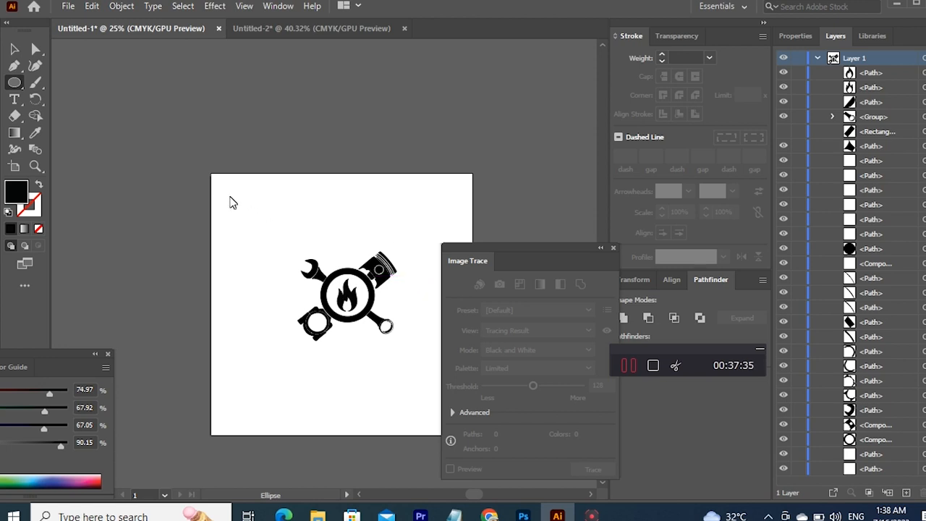
left_click_drag(230, 196, 292, 257)
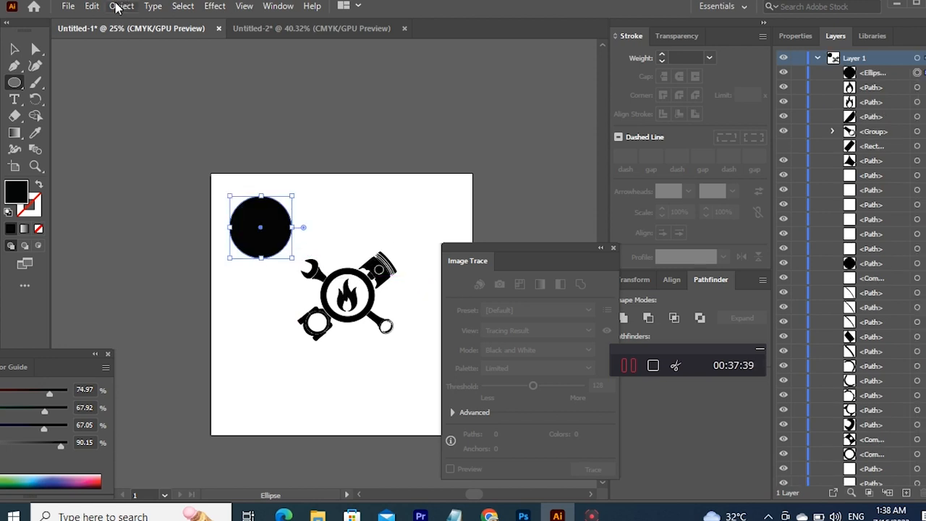
double_click(17, 193)
mouse_move(237, 161)
left_mouse_down()
mouse_move(297, 158)
mouse_move(207, 326)
mouse_move(238, 161)
left_mouse_up()
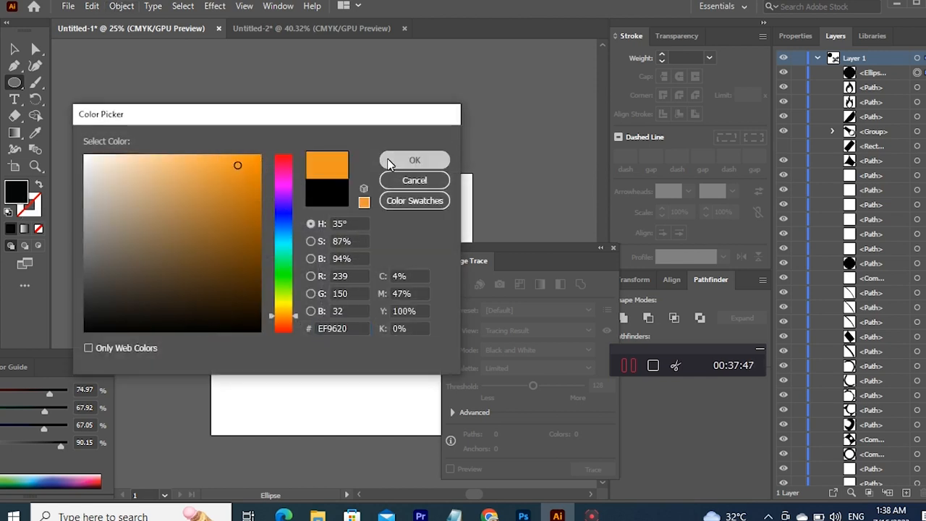
left_click(415, 160)
key("v")
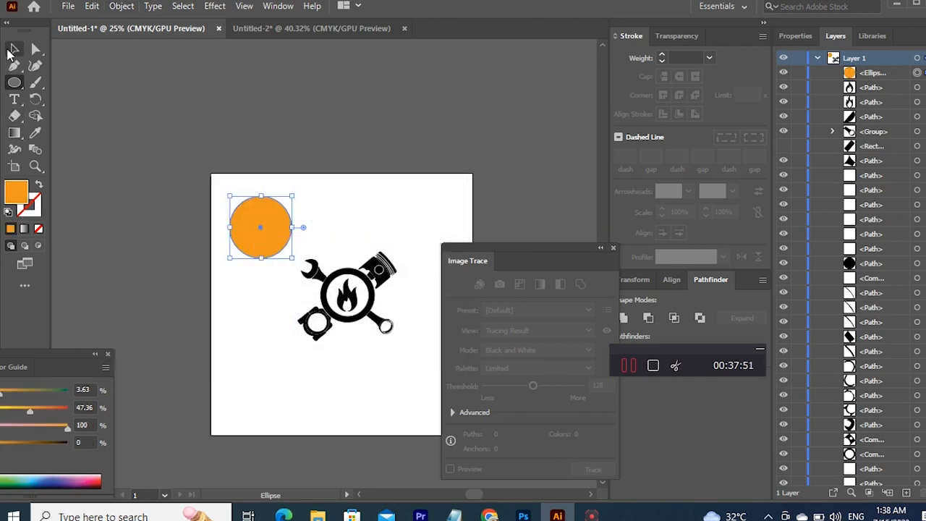
Step: Cut the smaller orange circle out of the larger concentric one with Pathfinder Exclude to form a ring
left_click_drag(246, 219, 268, 208)
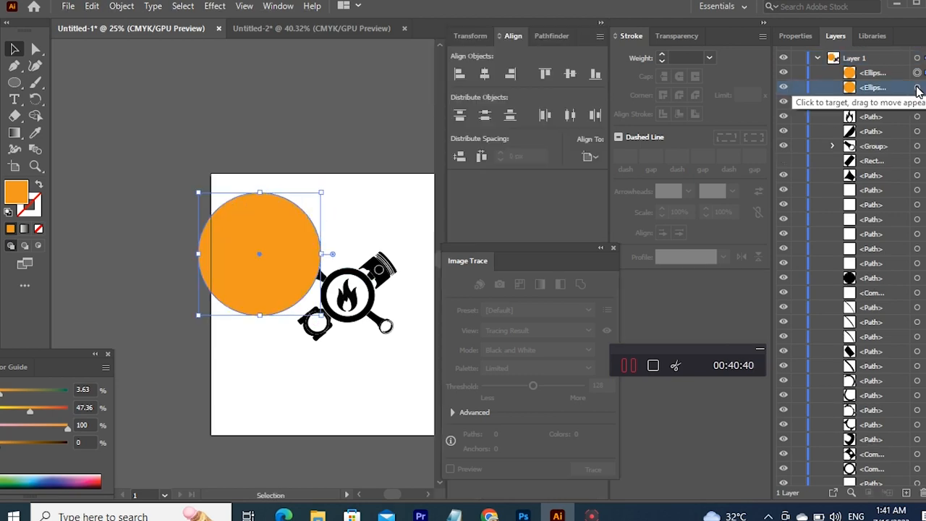
left_click(278, 6)
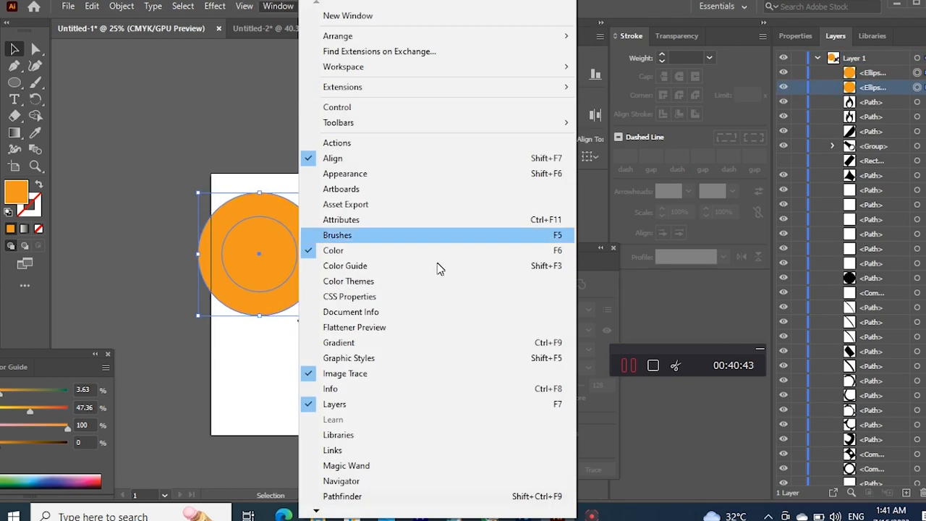
left_click(380, 495)
left_click(511, 74)
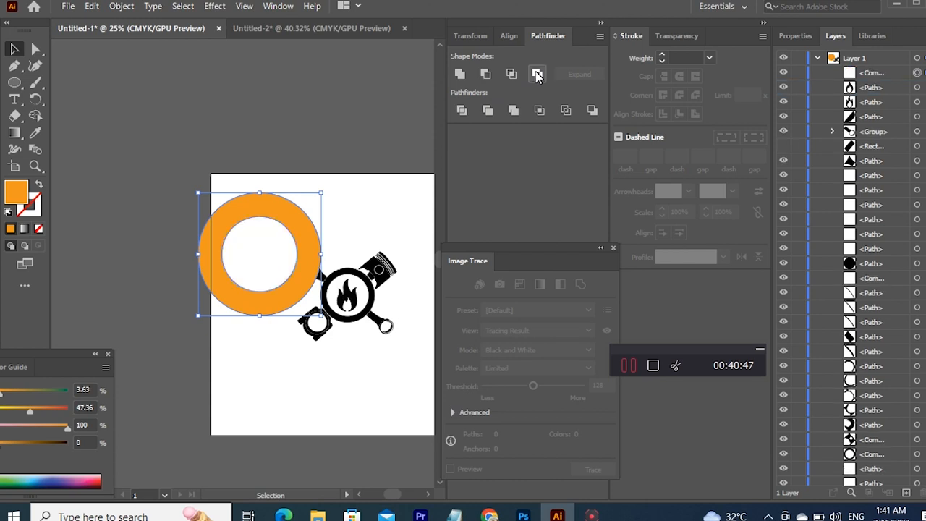
Step: Fill the orange ring with near-black #020202 and move it further down the artboard
double_click(17, 194)
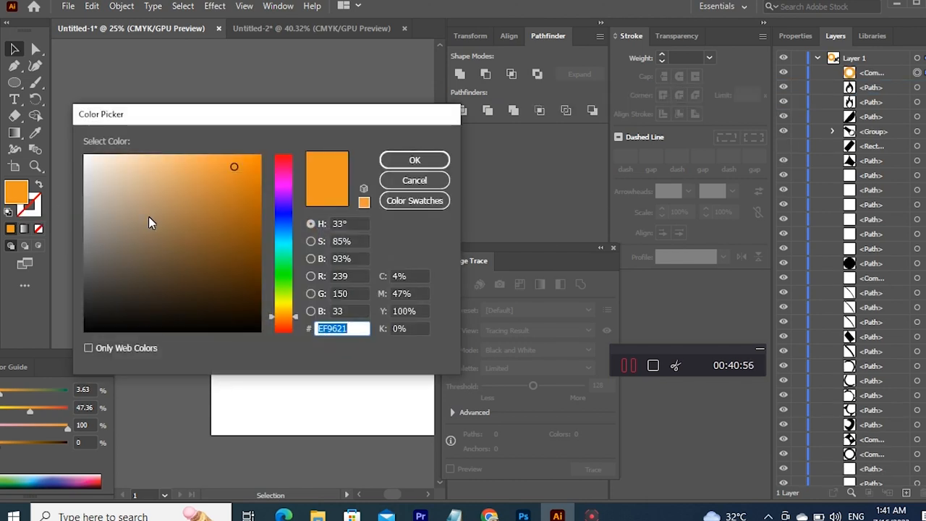
left_click_drag(148, 217, 68, 343)
left_click(235, 169)
left_click(87, 331)
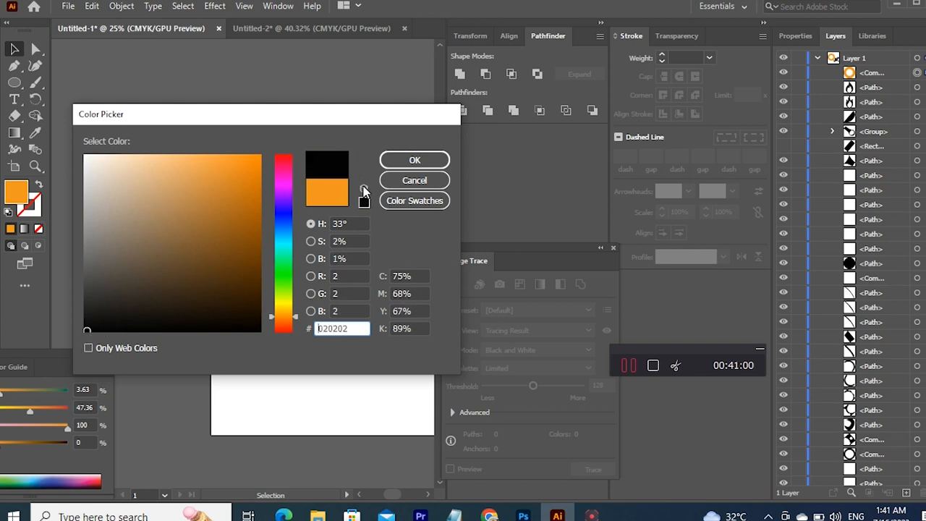
left_click(415, 160)
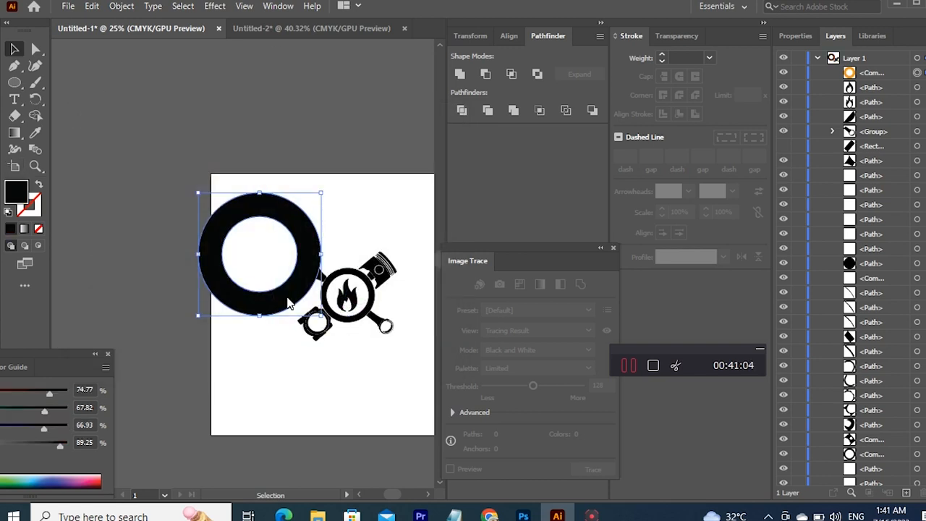
left_click_drag(288, 304, 284, 408)
scroll(262, 384, "left", 5)
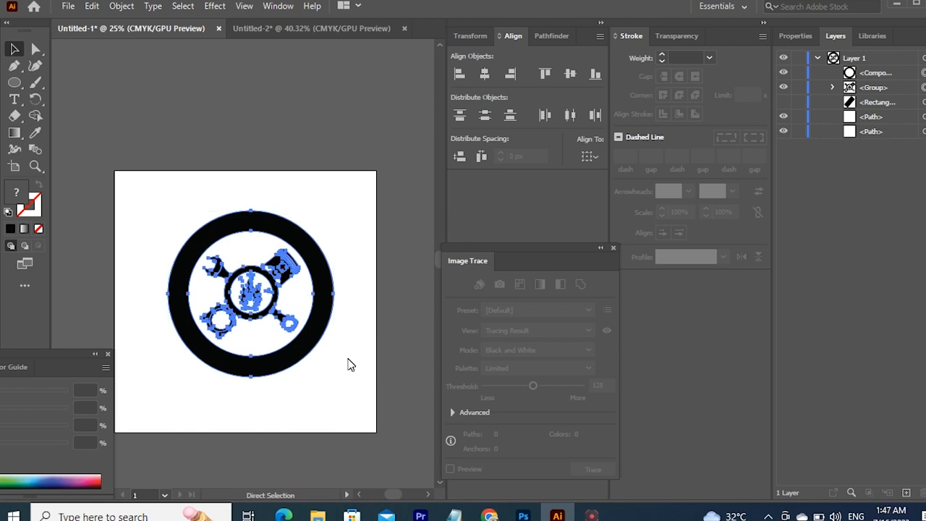
Step: Scale the orange ring around the emblem down slightly and recolour it with purple sampled from the Meezan Bank logo
key("v")
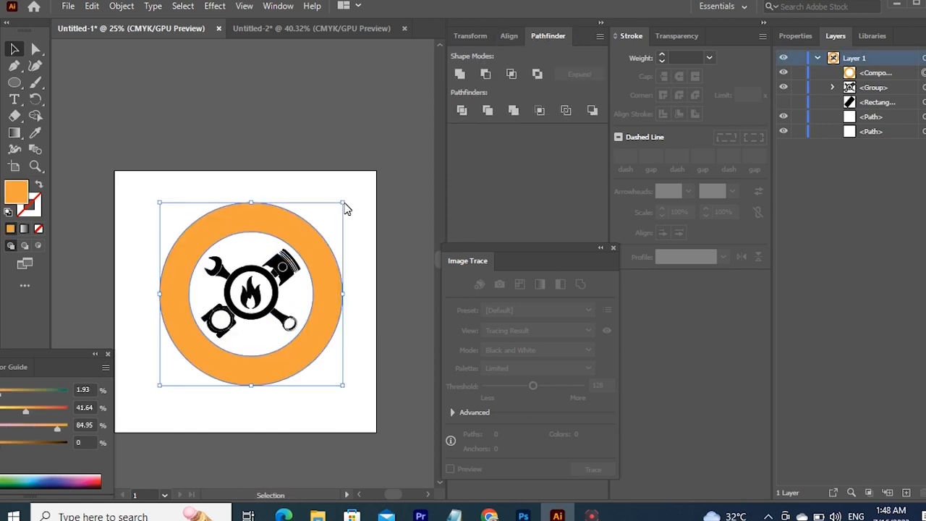
left_click_drag(345, 209, 342, 207)
left_click(369, 120)
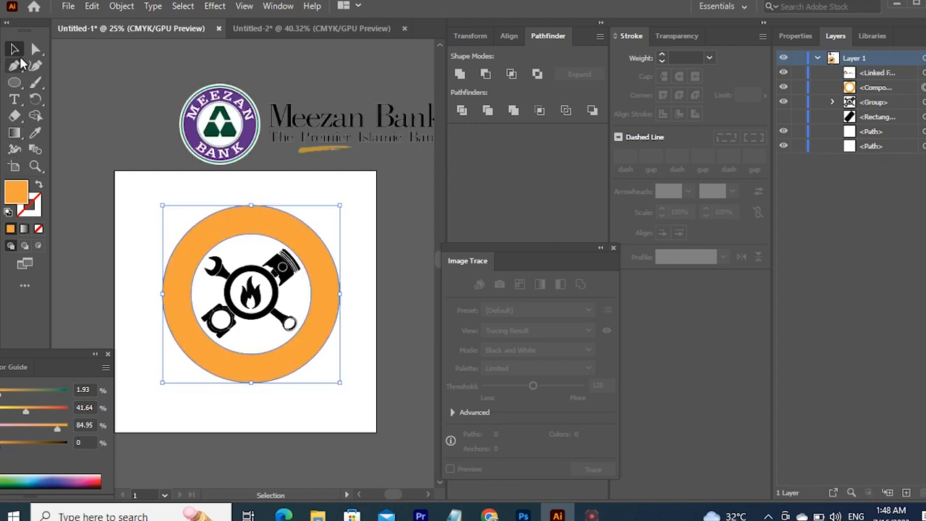
left_click(35, 132)
left_click(192, 140)
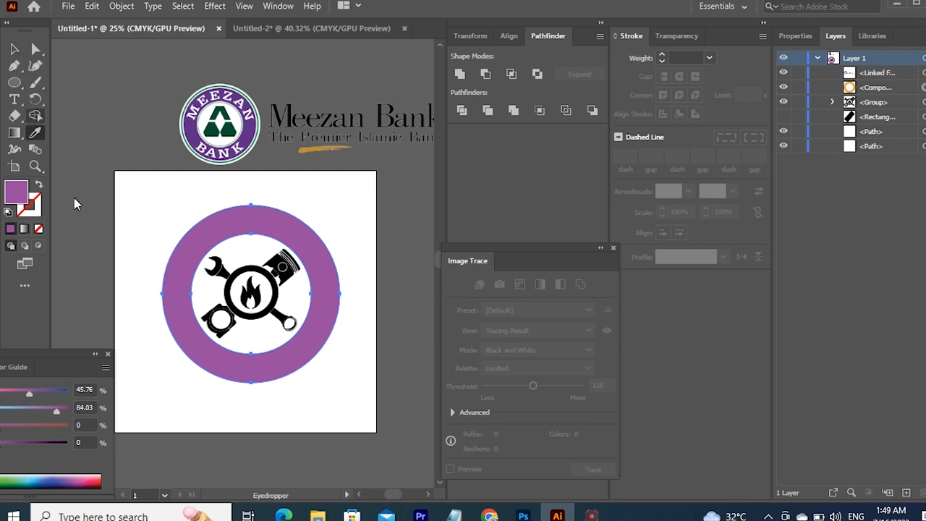
Step: Darken the ring's purple by setting its fill to 63% cyan and 43% black
left_click_drag(50, 356, 406, 175)
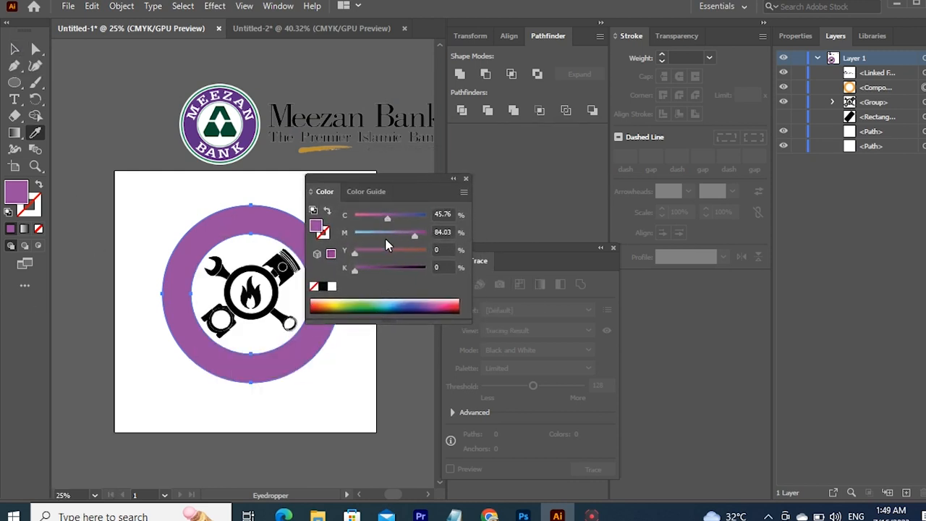
left_click_drag(387, 224, 414, 225)
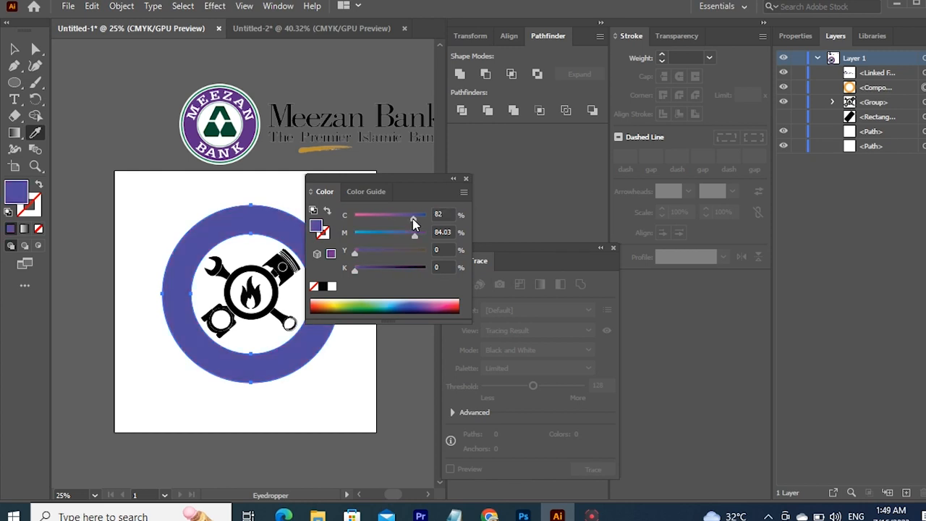
key("ctrl+z")
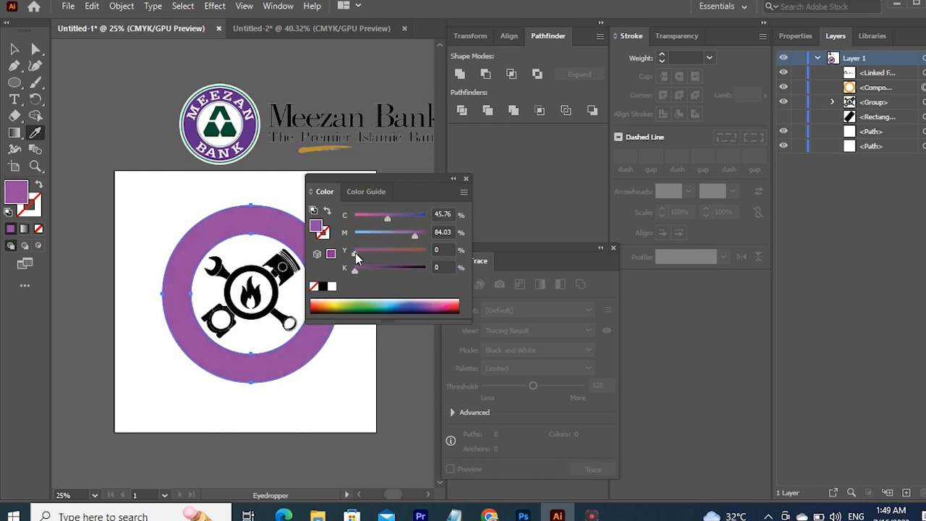
left_click_drag(355, 253, 384, 276)
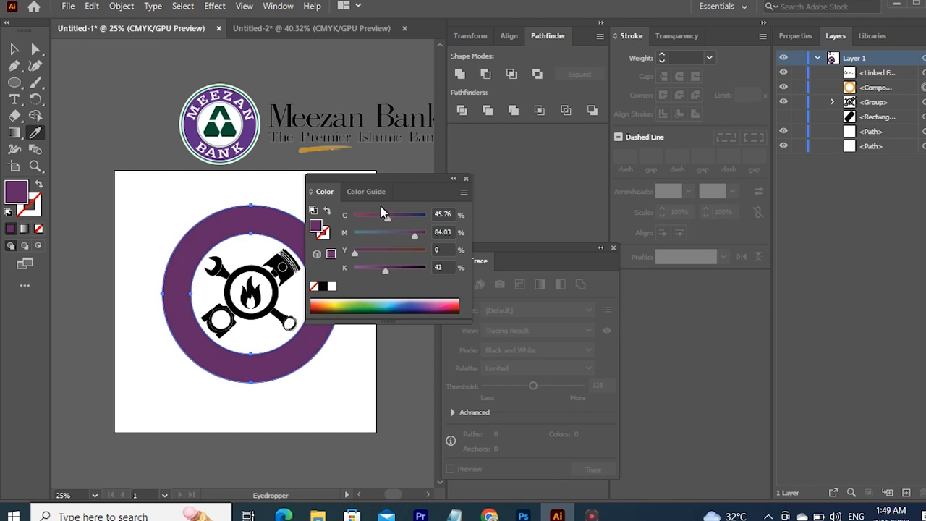
left_click_drag(383, 212, 398, 224)
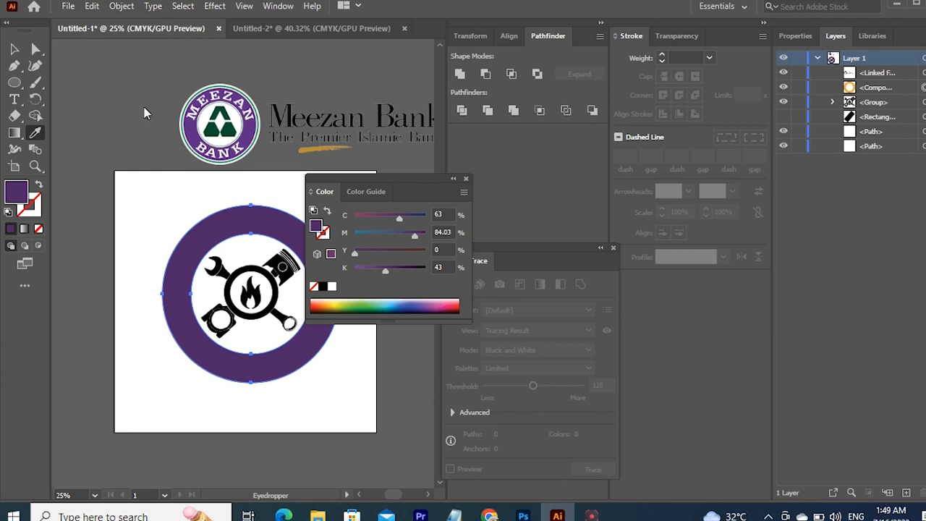
left_click(14, 49)
left_click(101, 102)
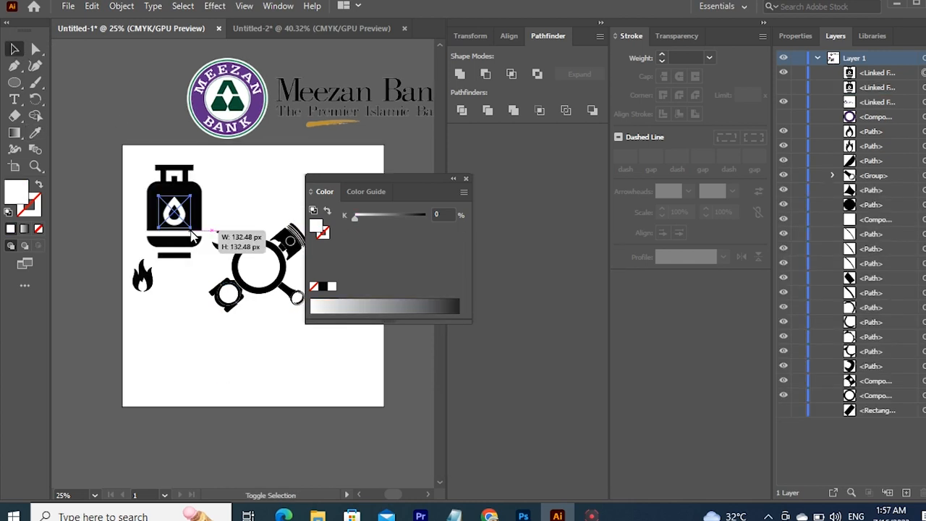
Step: Scale the gas cylinder icon down to about 132 px square
left_click_drag(244, 258, 182, 283)
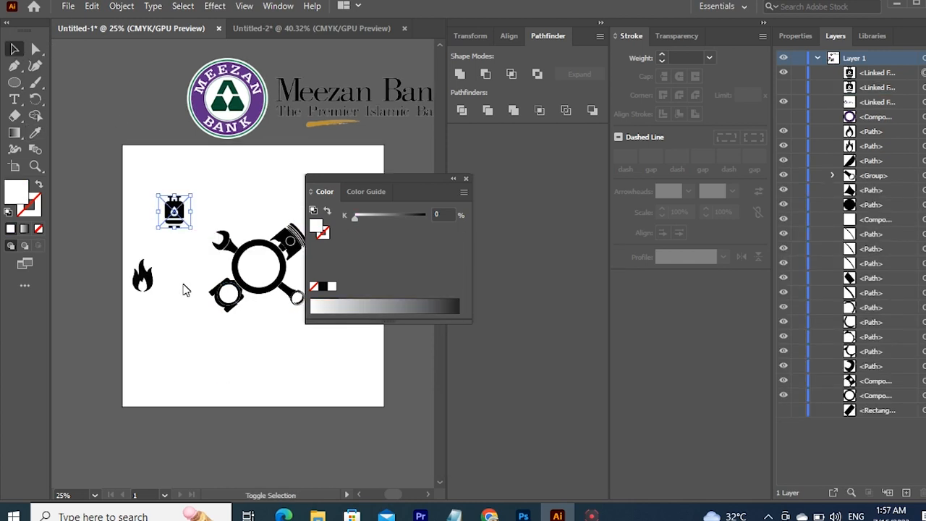
Step: Group the wrench, piston, connecting rod, clamp and tyre ring into one object
left_click_drag(191, 232, 304, 331)
left_click(236, 262)
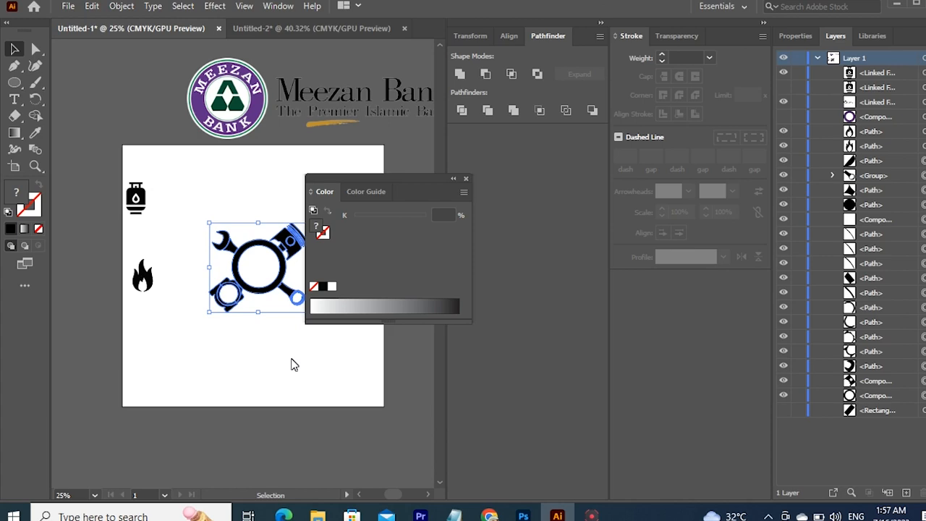
key("ctrl+g")
left_click(269, 335)
Step: Centre the grouped emblem horizontally and vertically on the artboard
left_click(280, 290)
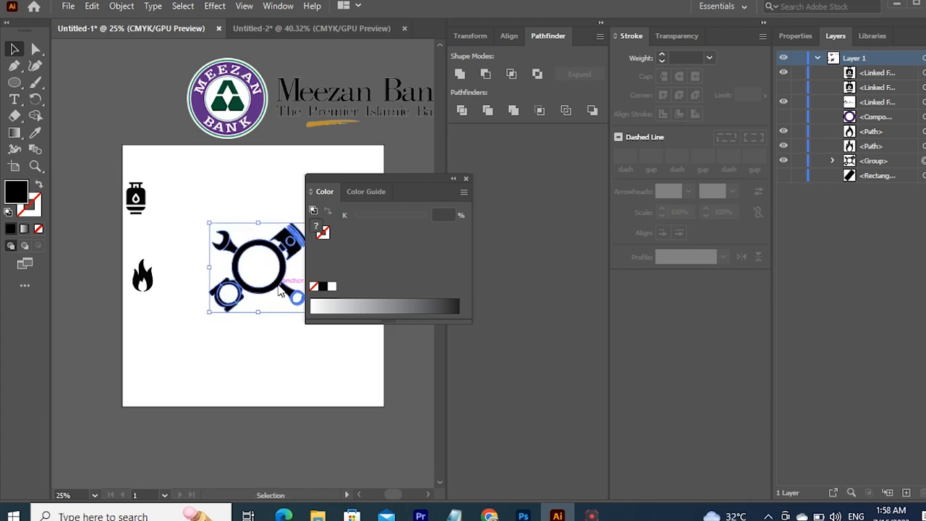
left_click(278, 6)
left_click(360, 165)
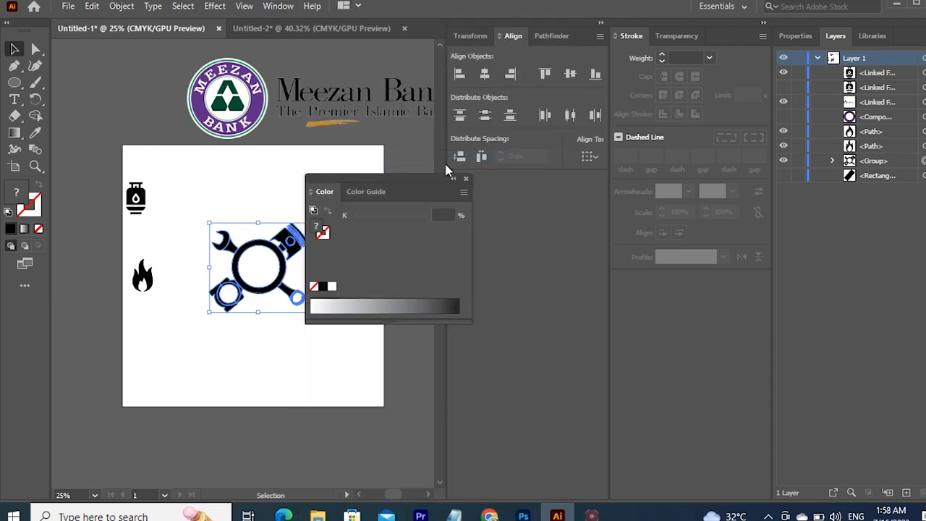
left_click(485, 74)
left_click(571, 74)
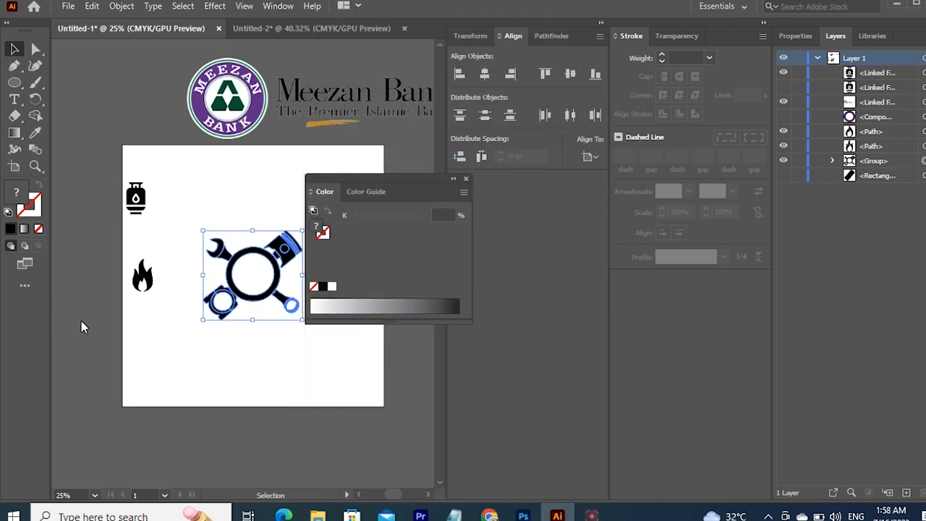
Step: Place the gas cylinder icon inside the tyre ring and centre it horizontally and vertically together with the emblem group
left_click_drag(136, 198, 254, 275)
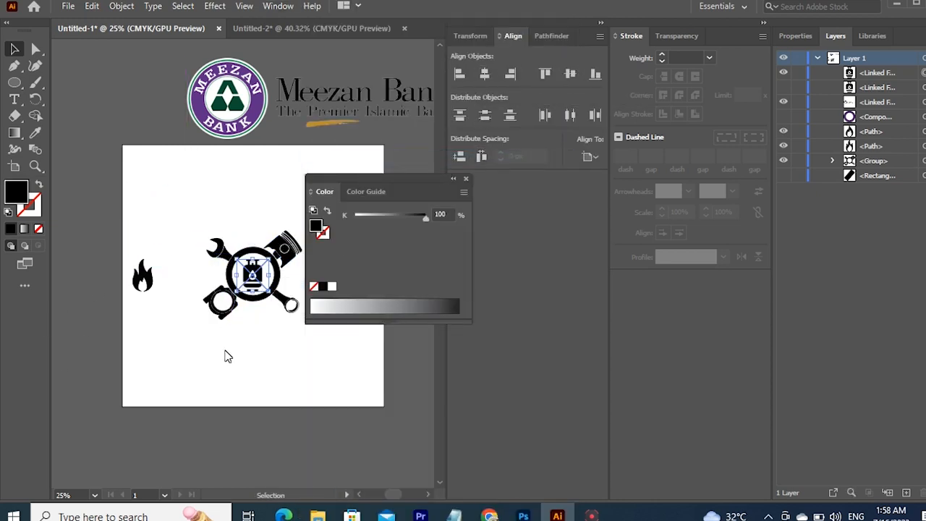
left_click(95, 154)
left_click(236, 261)
left_click(249, 284, "shift")
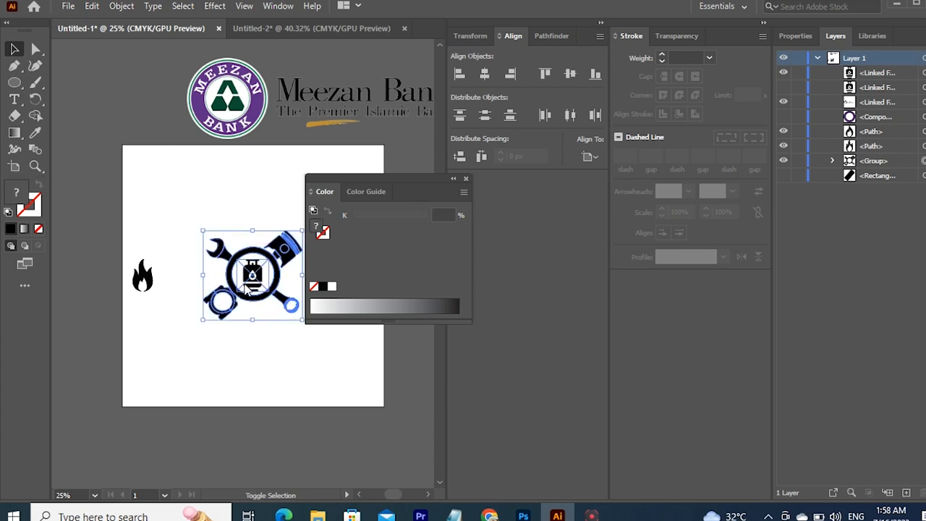
left_click(485, 74)
left_click(571, 75)
left_click(87, 103)
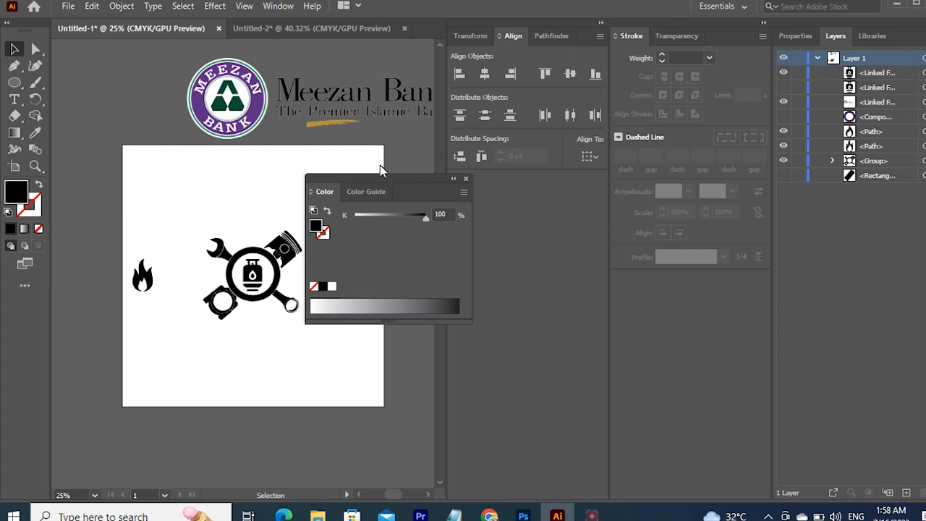
Step: Dock the Color panel below the Align panel and scale the gas cylinder icon down slightly inside the tyre ring
left_click_drag(380, 177, 511, 182)
key("ctrl+plus")
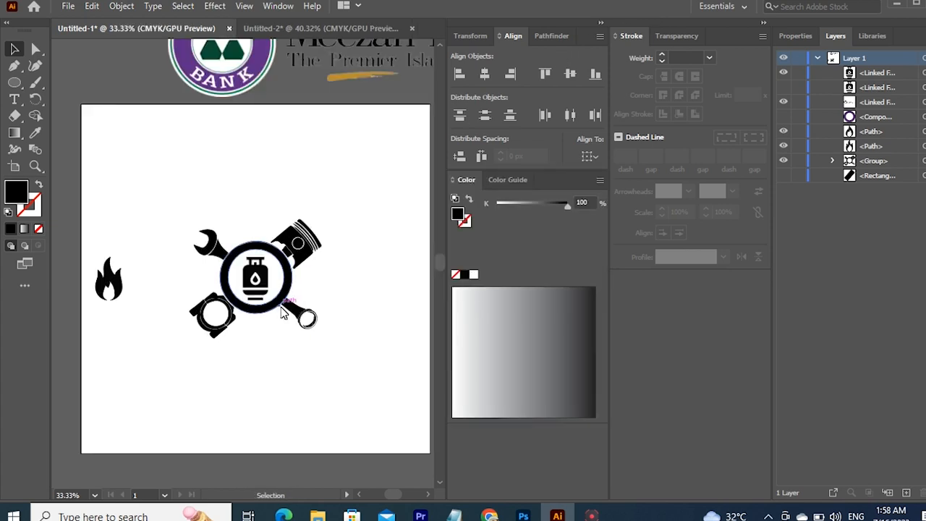
left_click(267, 291)
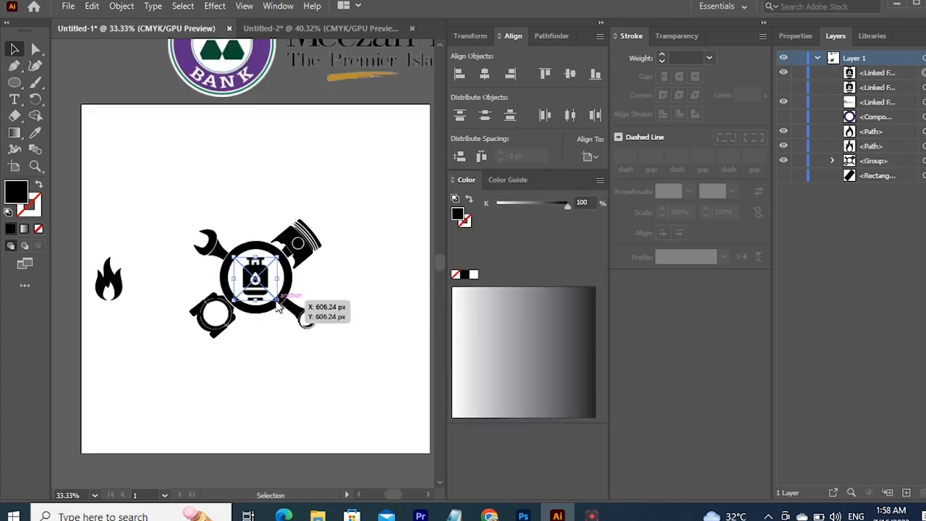
left_click_drag(277, 300, 276, 303)
left_click(126, 199)
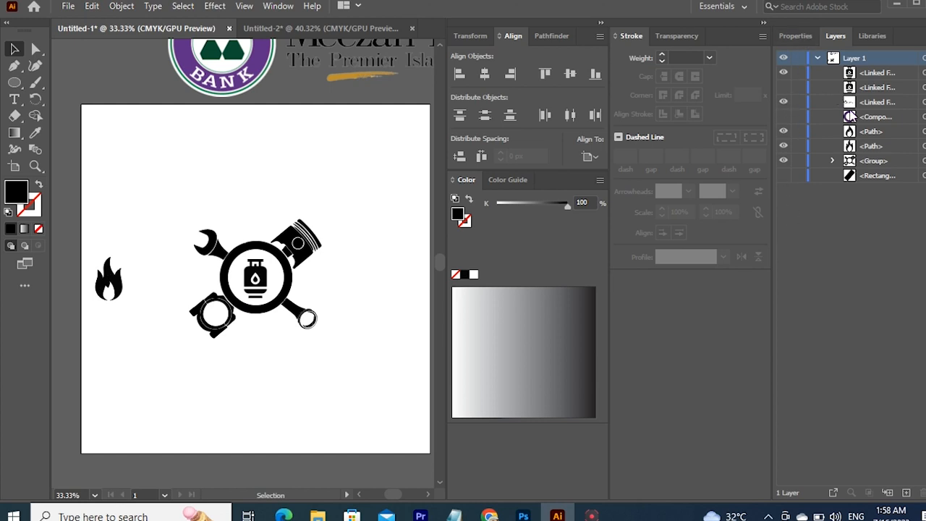
Step: Delete the hidden duplicate gas cylinder image and make the hidden purple ring visible again
left_click(880, 87)
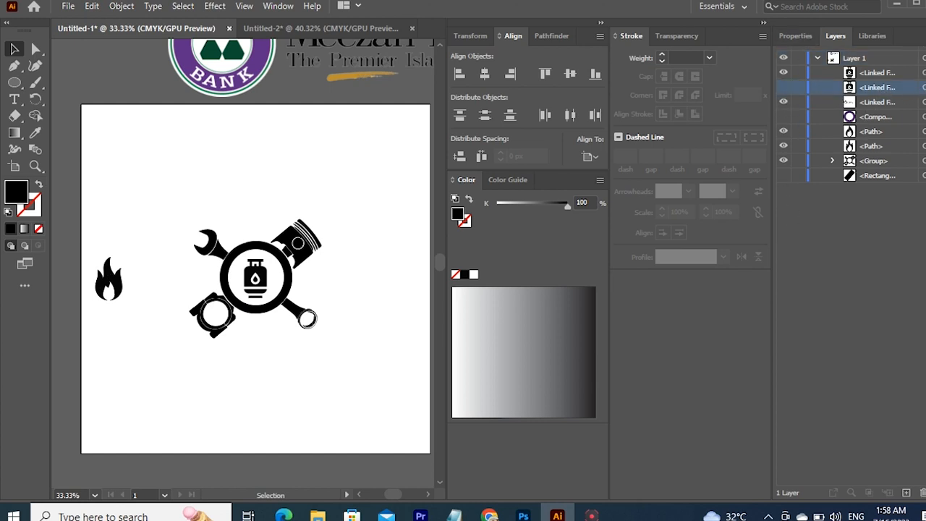
left_click(784, 87)
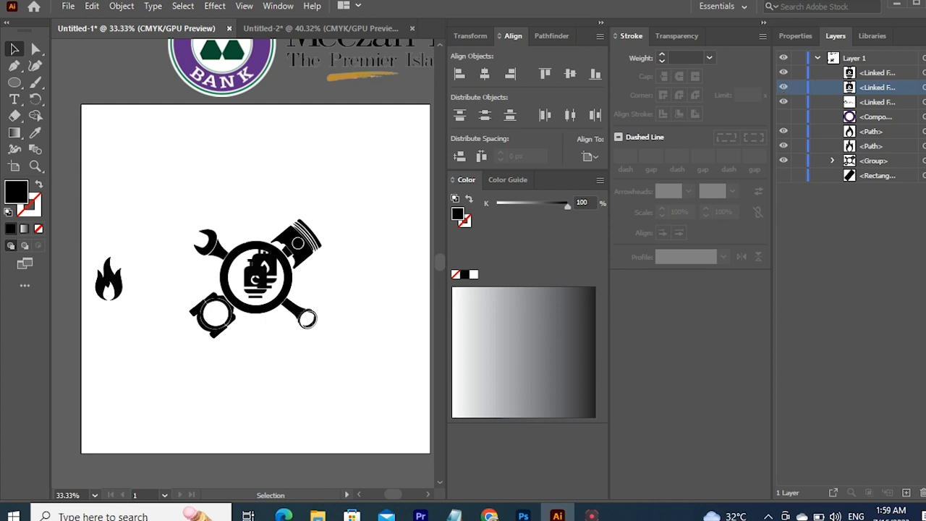
key("Delete")
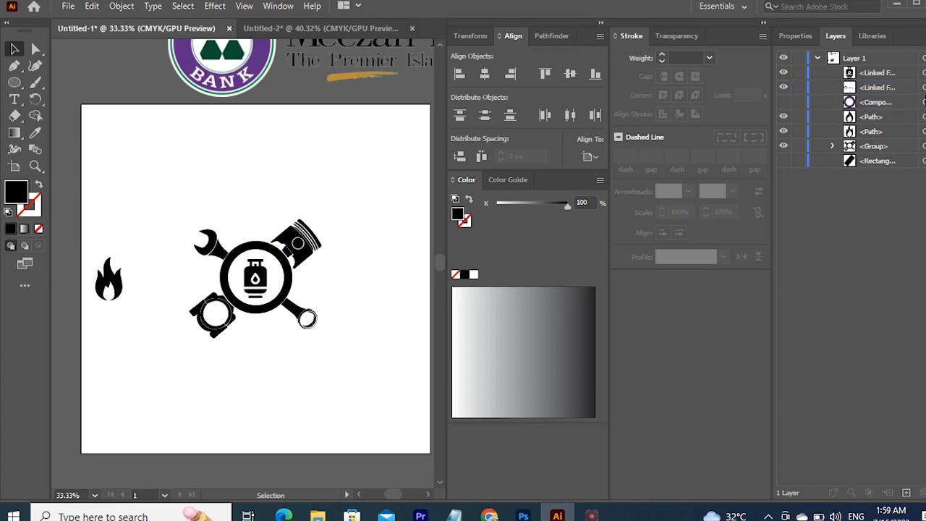
left_click(784, 101)
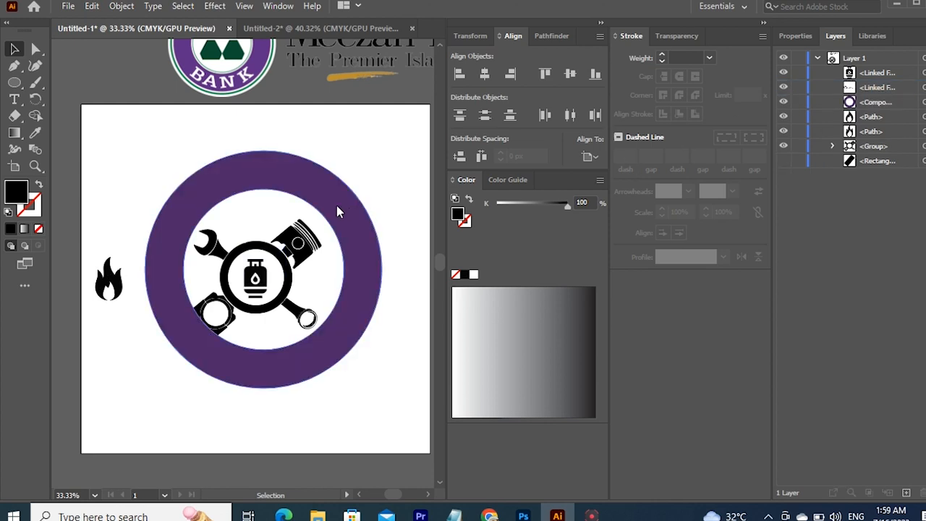
Step: Group the car-parts emblem with the gas cylinder icon and centre the group horizontally and vertically with the purple ring
left_click_drag(226, 233, 251, 286)
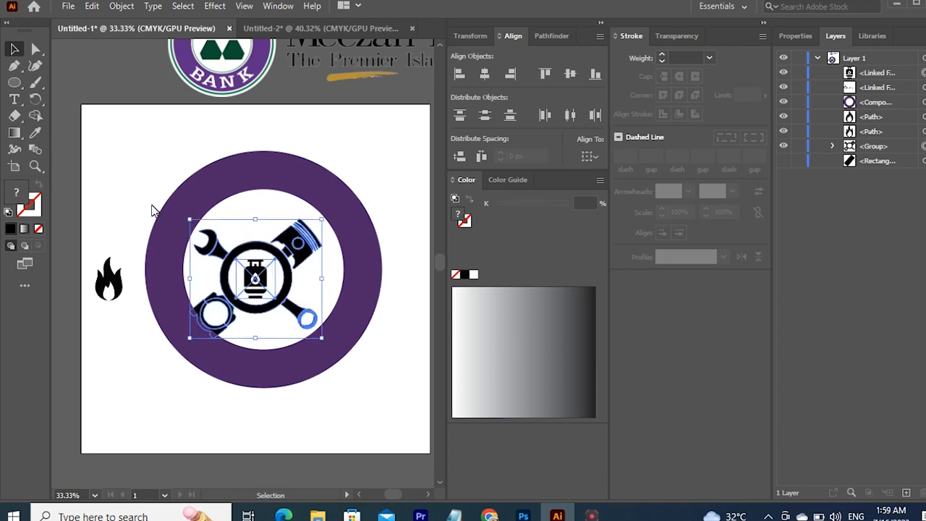
key("ctrl+g")
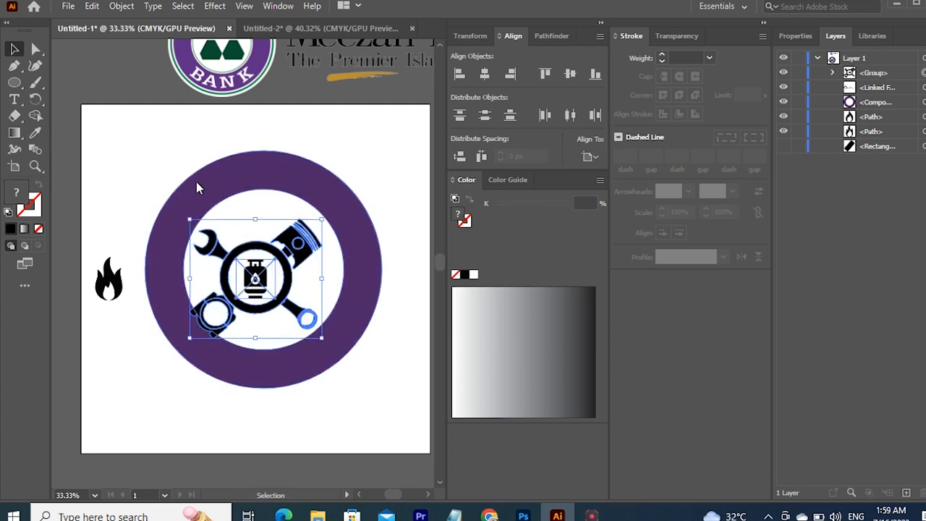
left_click(196, 181, "shift")
left_click(485, 74)
left_click(570, 74)
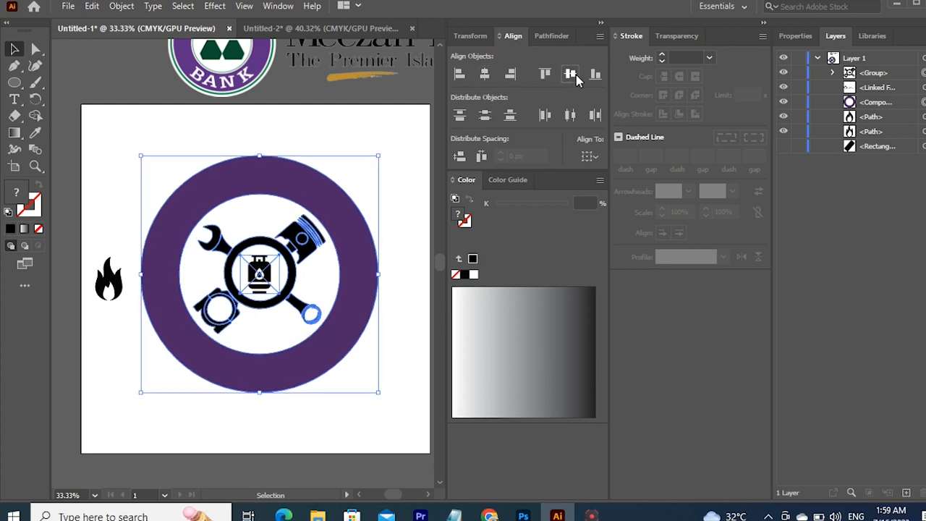
left_click(120, 141)
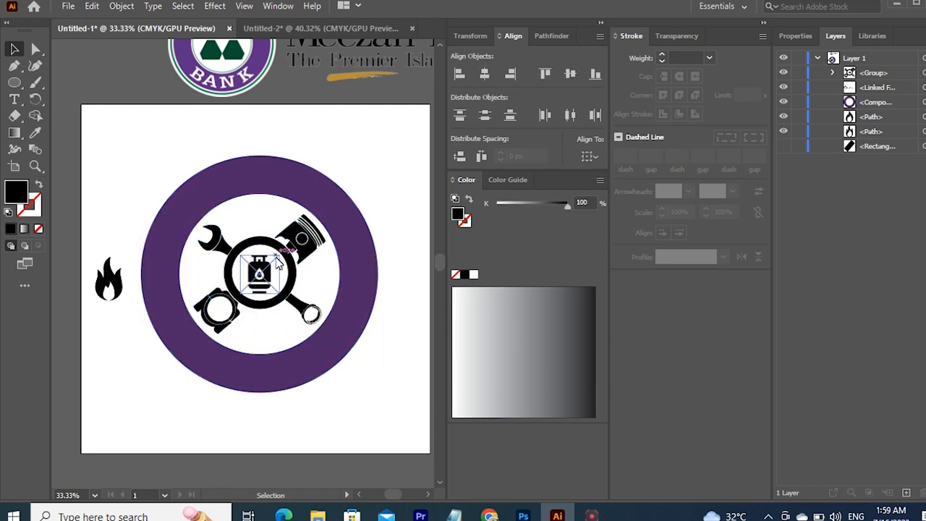
Step: Ungroup the gas cylinder icon from the car-parts emblem and select only the emblem group
left_click(282, 297)
left_click(159, 158)
left_click(268, 275)
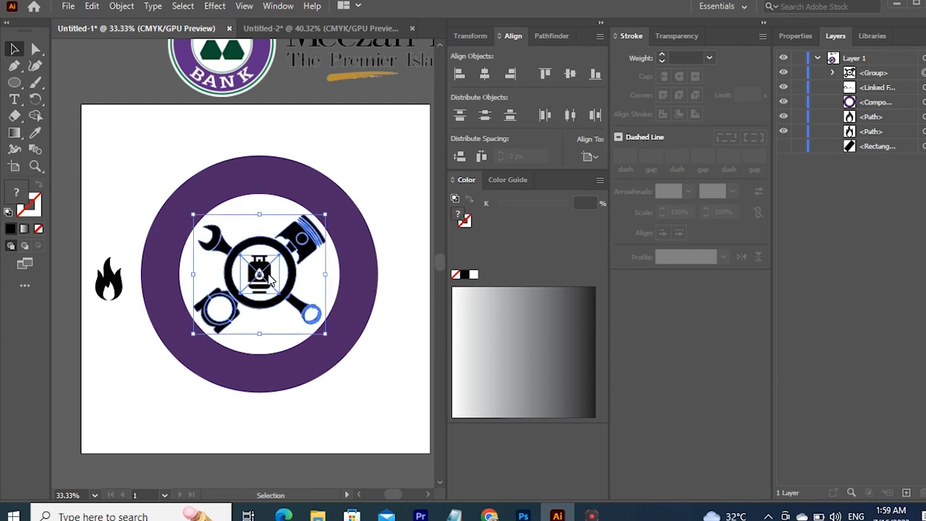
key("ctrl+shift+g")
left_click(154, 170)
left_click(265, 273)
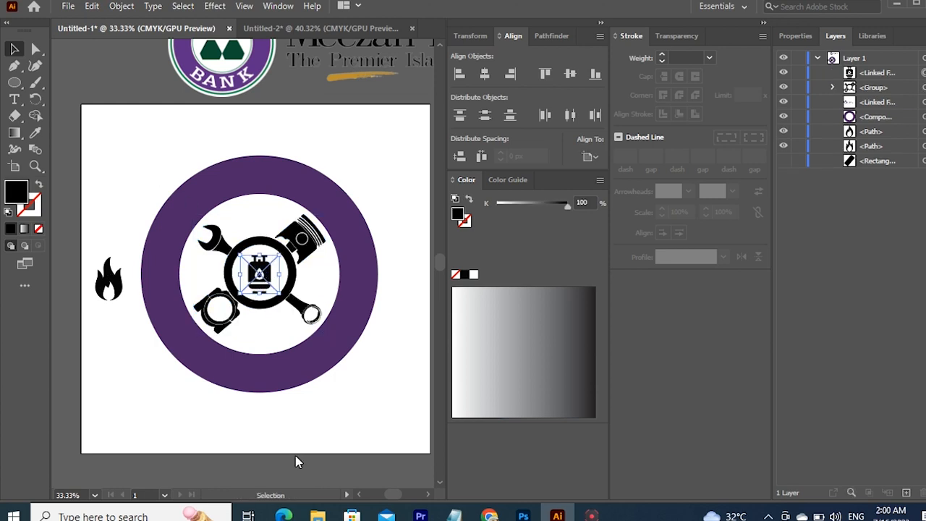
left_click_drag(304, 113, 310, 142)
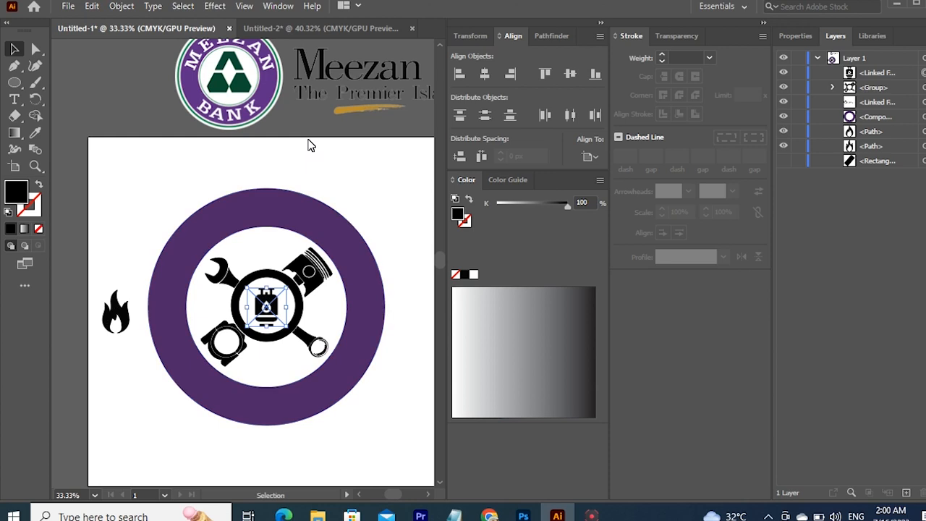
left_click(142, 197)
left_click(308, 275)
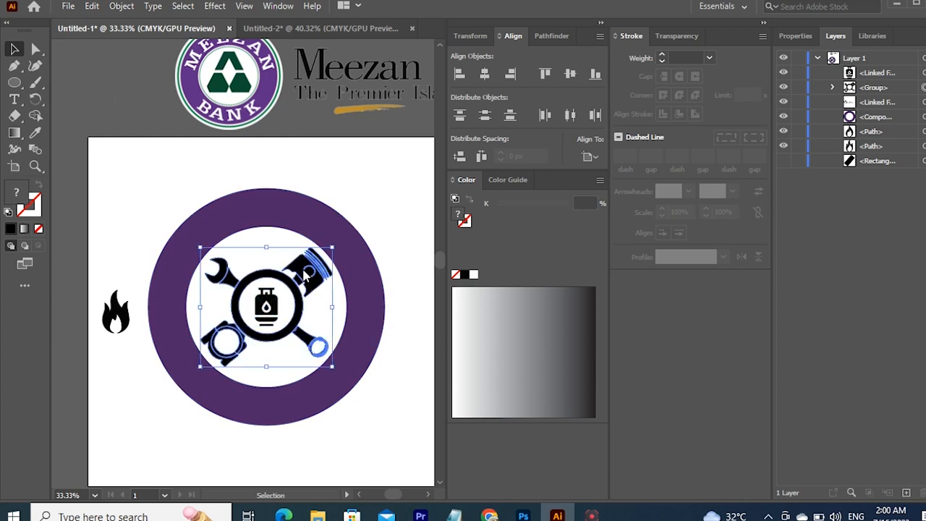
double_click(11, 197)
left_click_drag(182, 129, 427, 138)
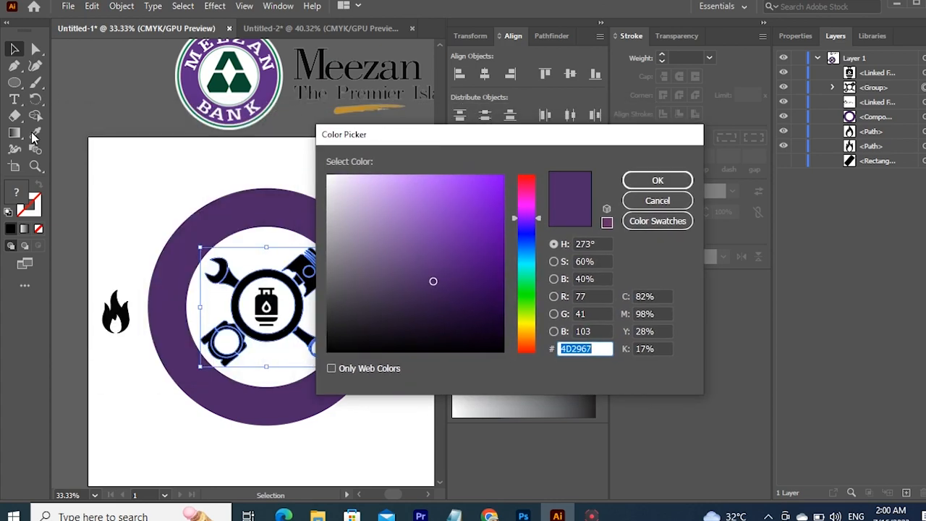
left_click(647, 204)
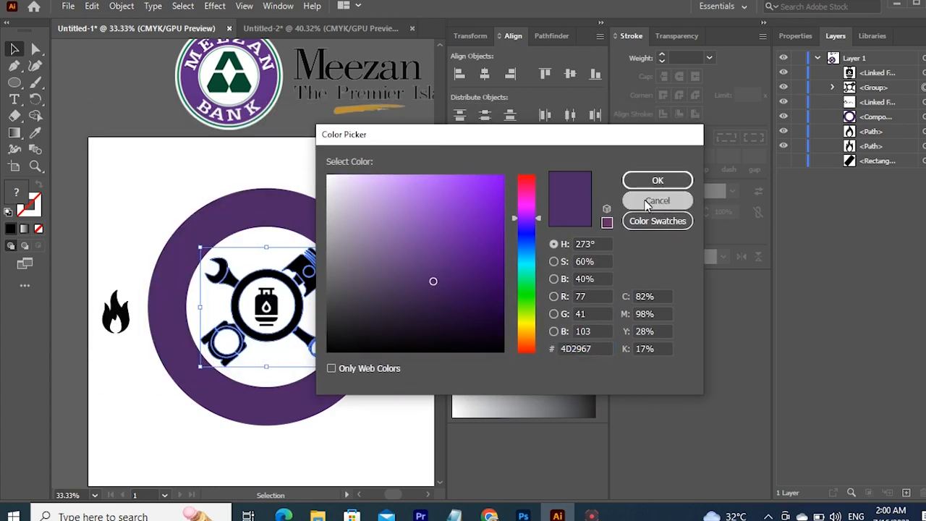
Step: Fill the emblem with the dark green sampled from the Meezan Bank logo and adjust it to RGB 12, 101, 35
left_click(35, 133)
left_click(244, 93)
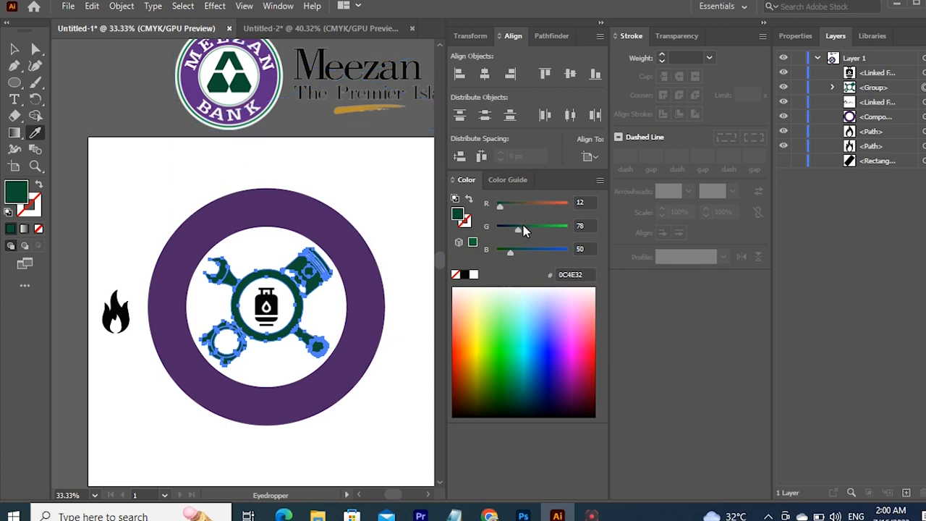
left_click_drag(518, 229, 506, 258)
key("v")
left_click(142, 138)
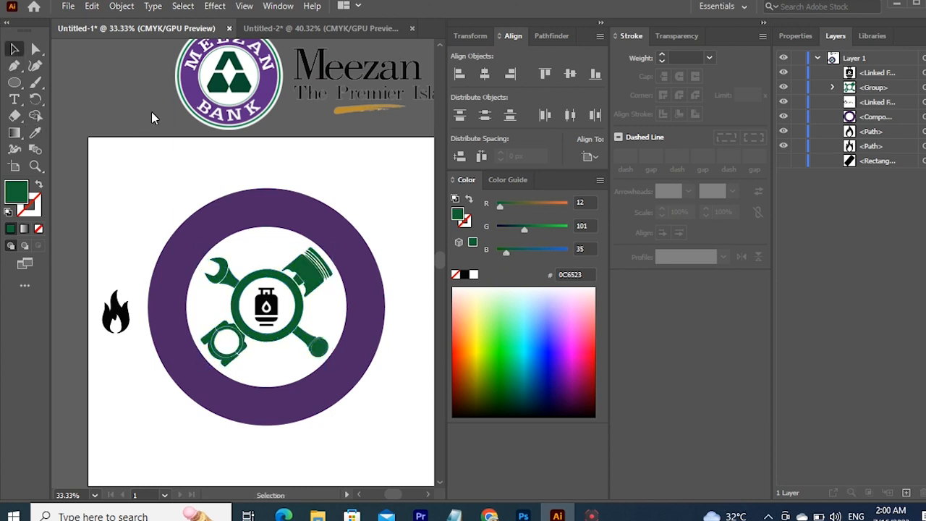
Step: Ungroup the green emblem and its nested ring-spanner group into separate shapes
left_click(254, 48)
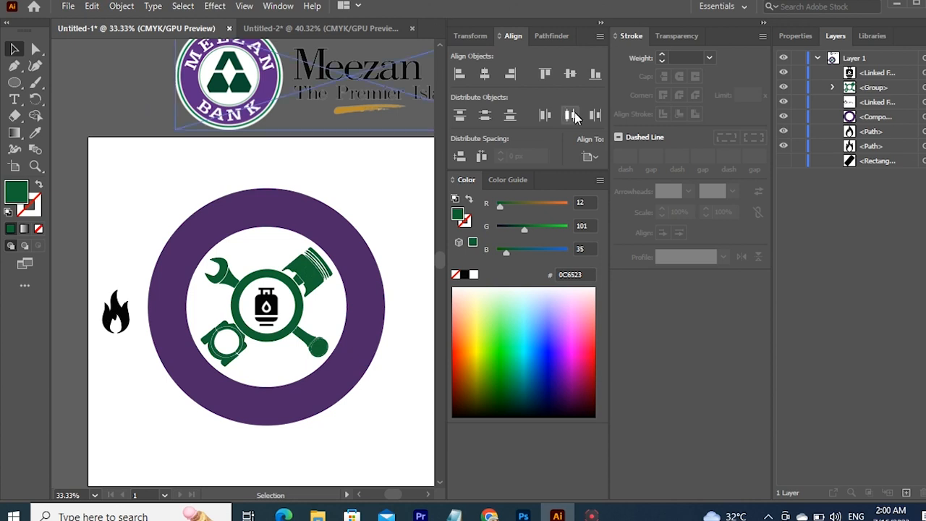
left_click(320, 350)
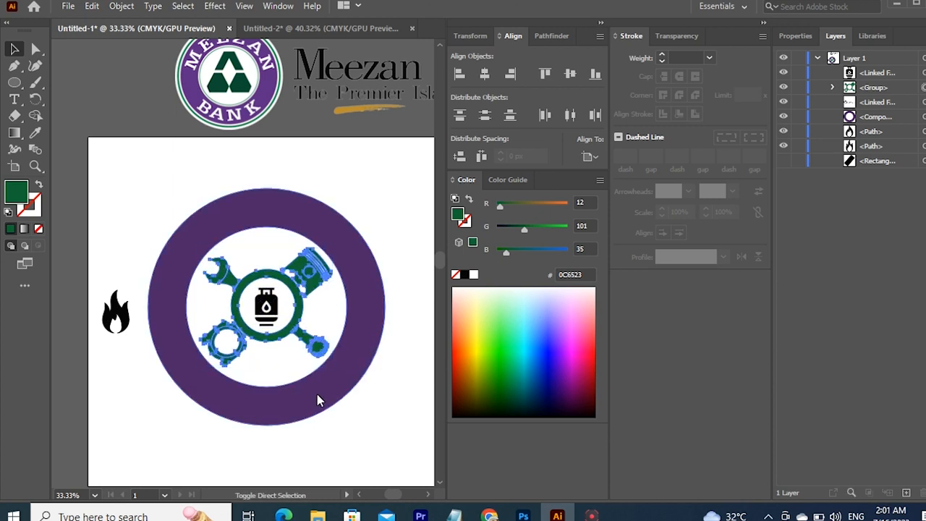
key("ctrl+shift+g")
left_click(167, 166)
left_click(321, 351)
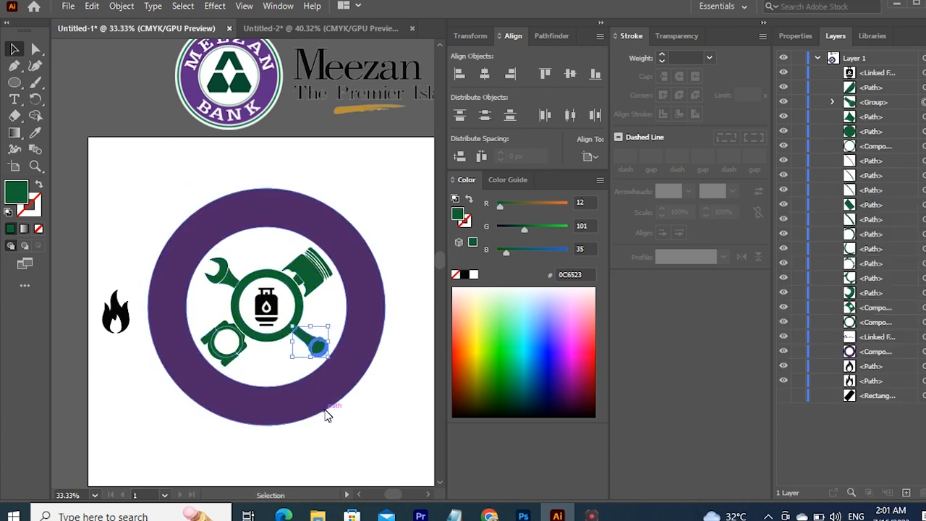
key("ctrl+shift+g")
left_click(165, 176)
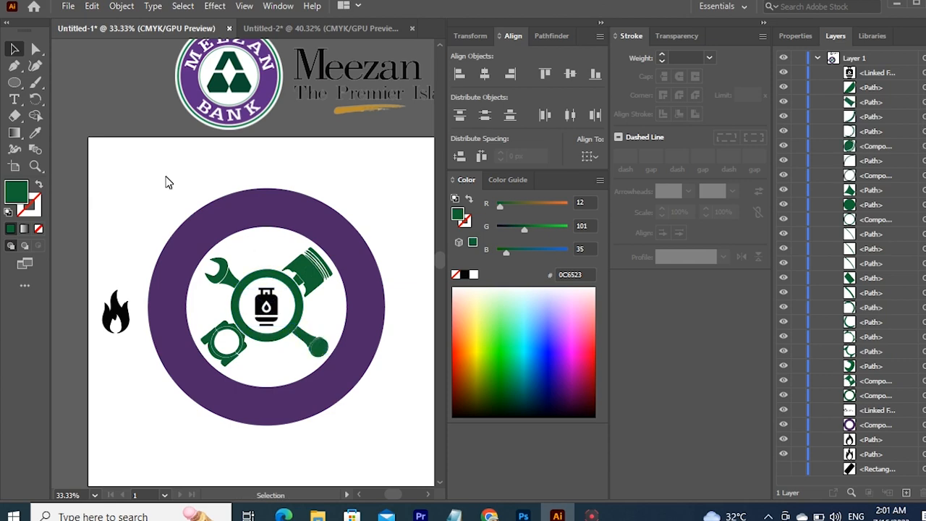
Step: Delete the green shape filling the hole in the ring end of the lower spanner
key("ctrl+plus")
key("ctrl+plus")
key("ctrl+plus")
left_click_drag(235, 271, 141, 45)
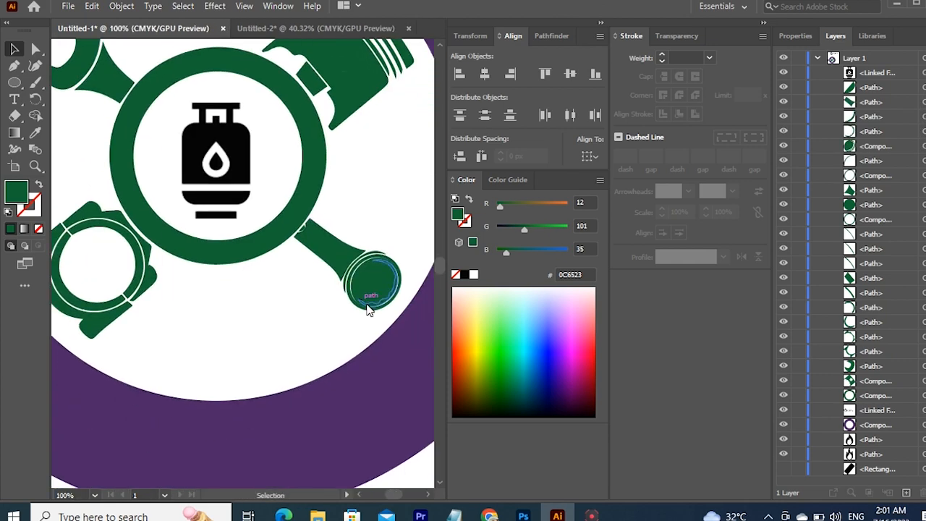
left_click(370, 278)
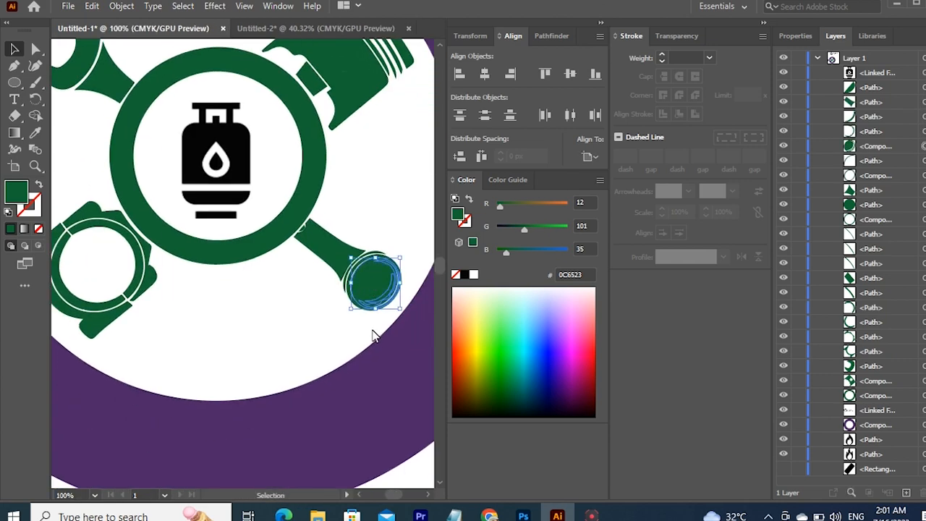
left_click(331, 310)
left_click(366, 282)
key("Delete")
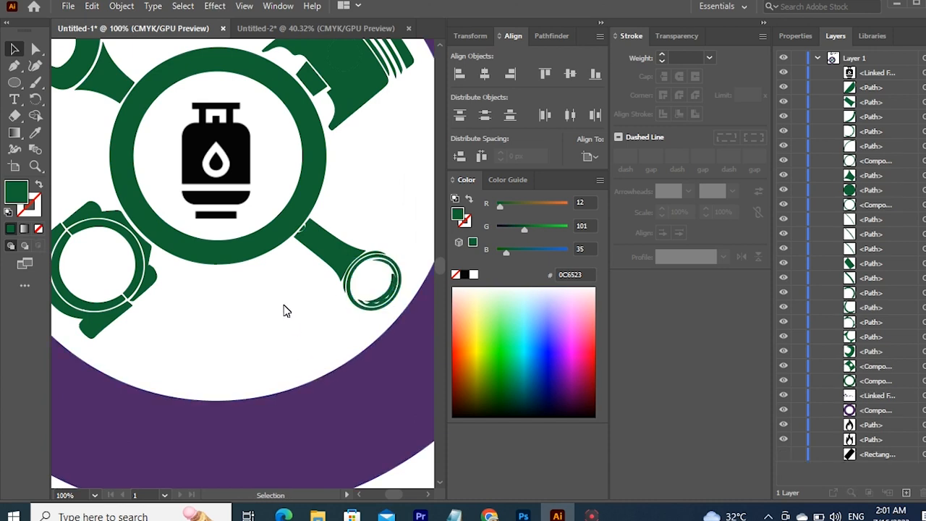
key("ctrl+minus")
key("ctrl+minus")
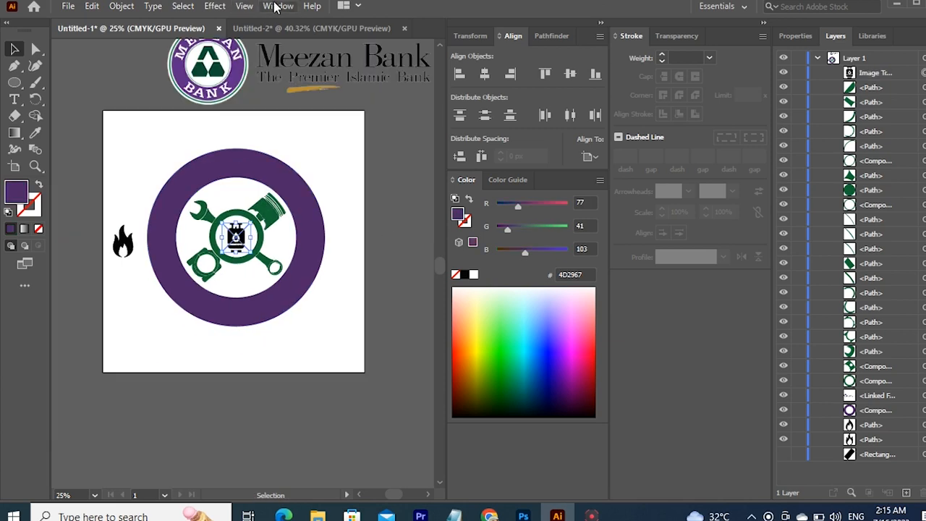
Step: Show the Image Trace settings and expand the traced gas cylinder icon into editable shapes
left_click(278, 5)
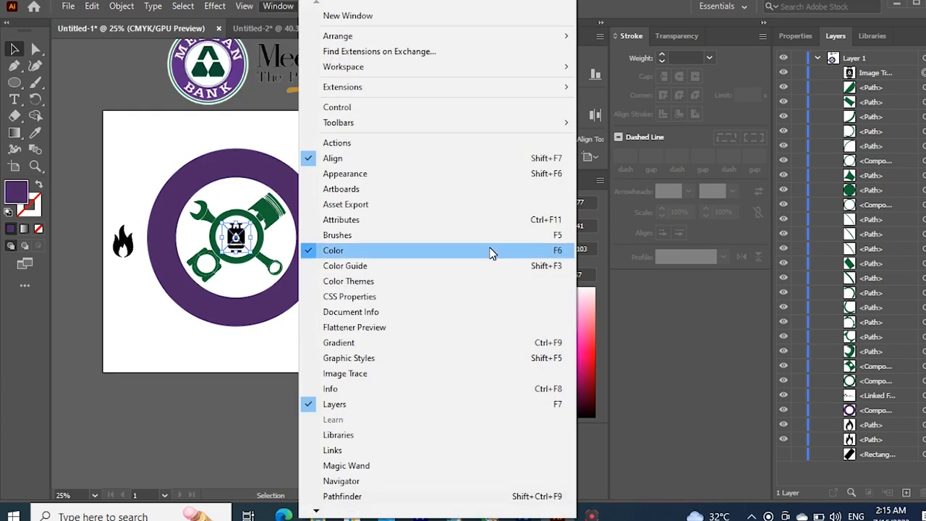
left_click(439, 376)
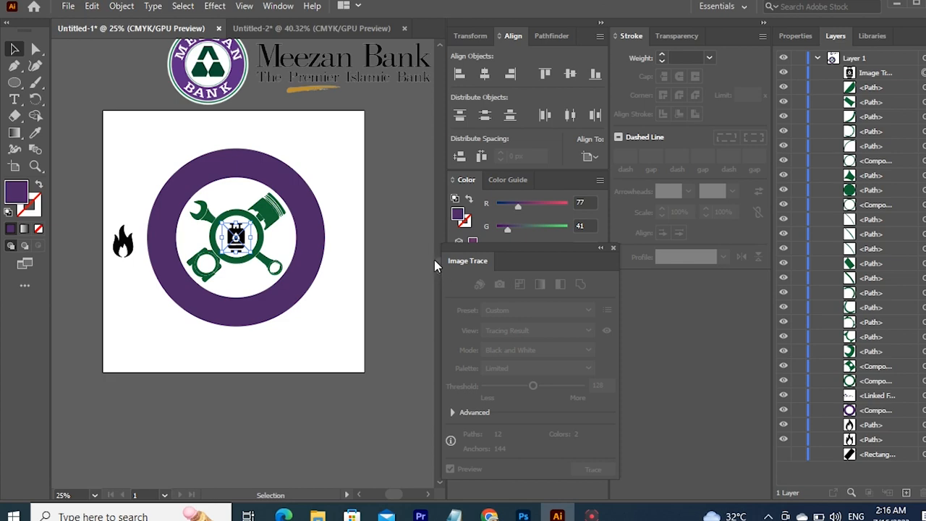
left_click(122, 6)
mouse_move(294, 353)
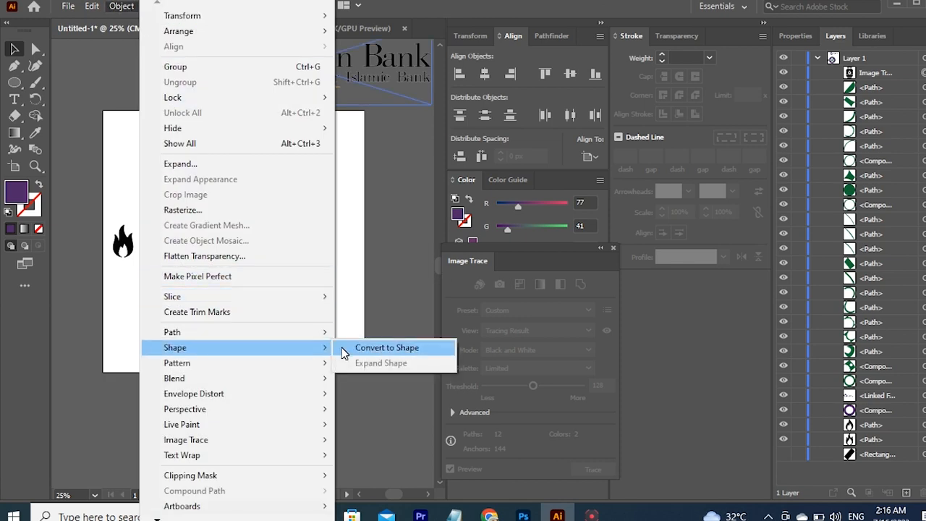
left_click(344, 349)
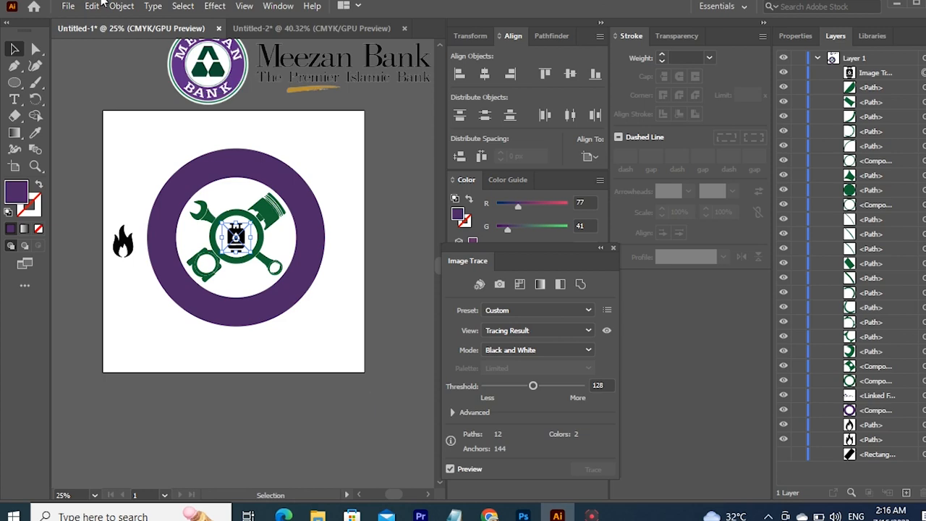
left_click(107, 5)
mouse_move(304, 439)
left_click(393, 476)
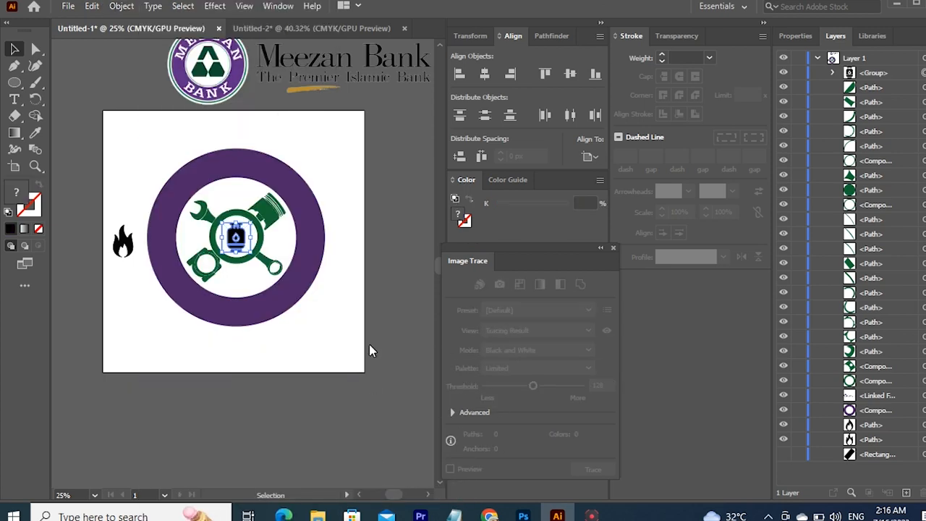
left_click(362, 300)
Step: Fill the expanded gas cylinder icon with the purple sampled from the outer ring using the Eyedropper
key("ctrl+equal")
key("ctrl+equal")
key("ctrl+equal")
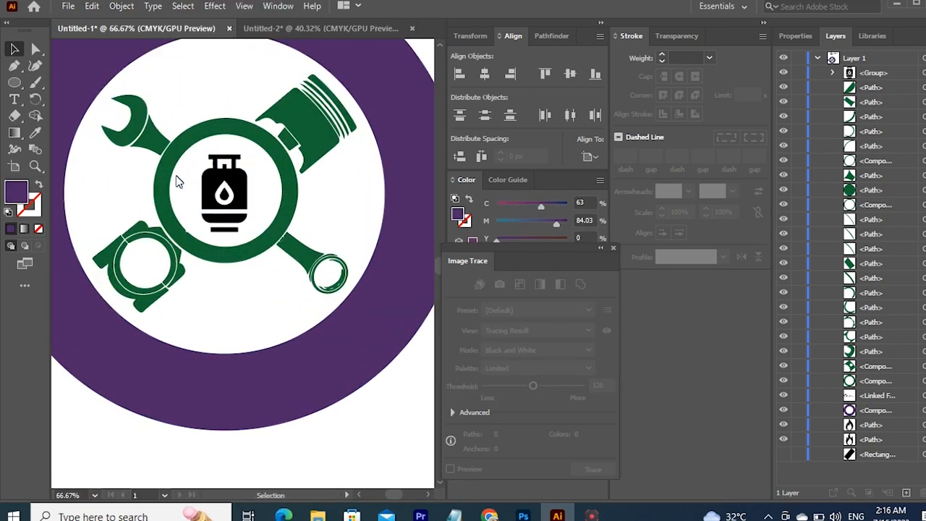
left_click(221, 192)
double_click(15, 192)
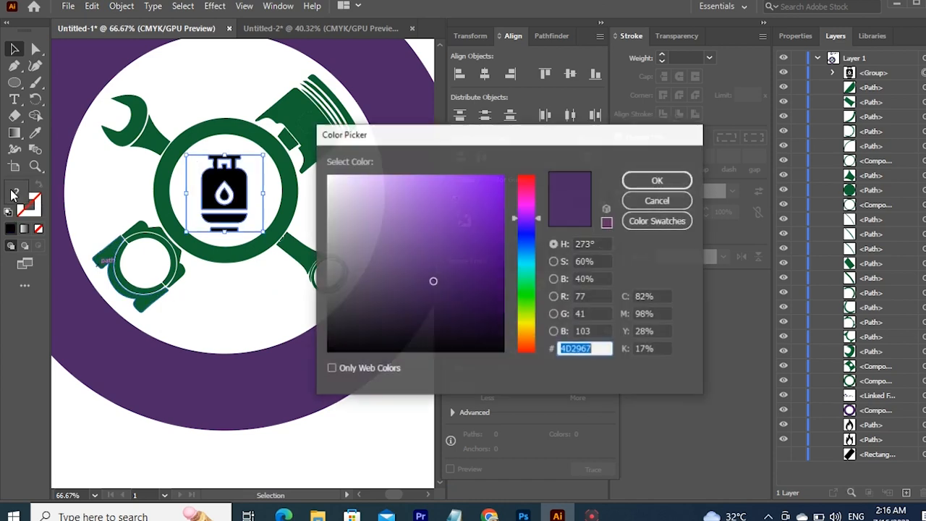
left_click(639, 202)
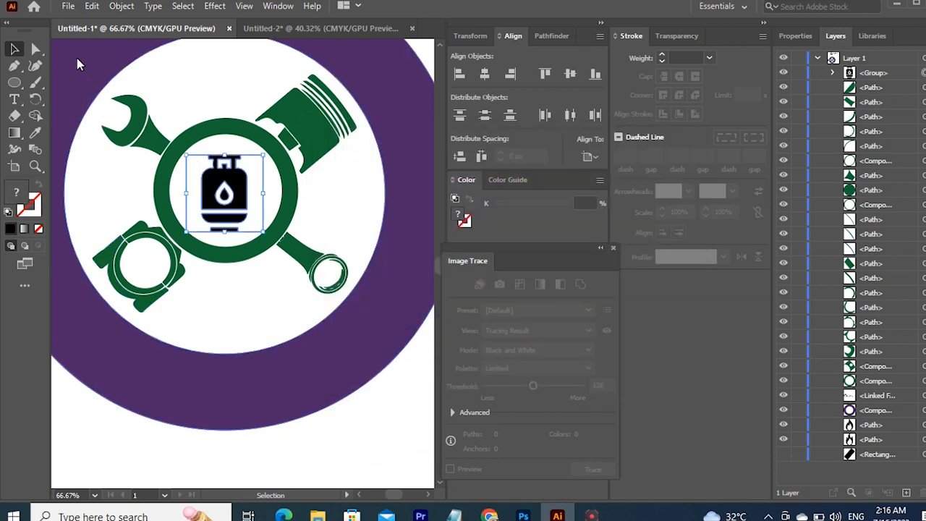
left_click(35, 133)
left_click(77, 71)
left_click(14, 50)
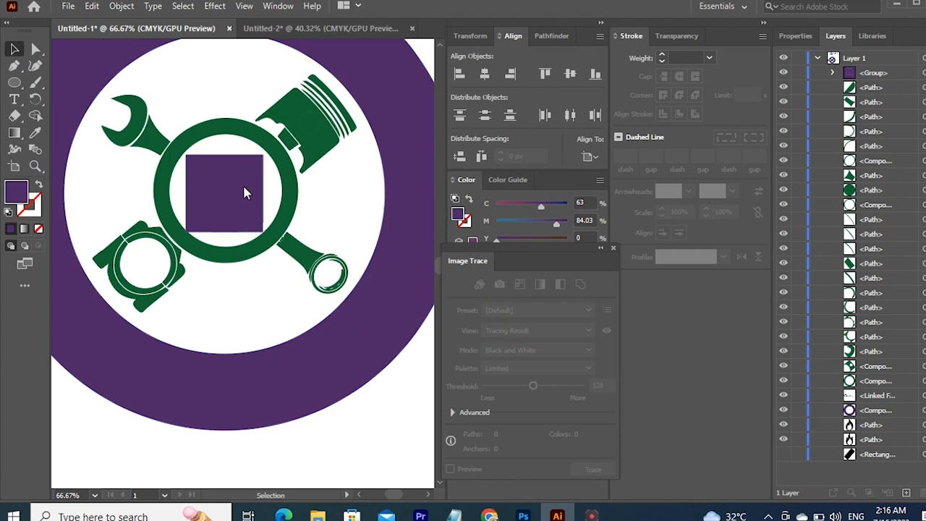
Step: Ungroup the gas cylinder icon and delete the square background shape around the cylinder
key("ctrl+shift+g")
left_click(330, 268)
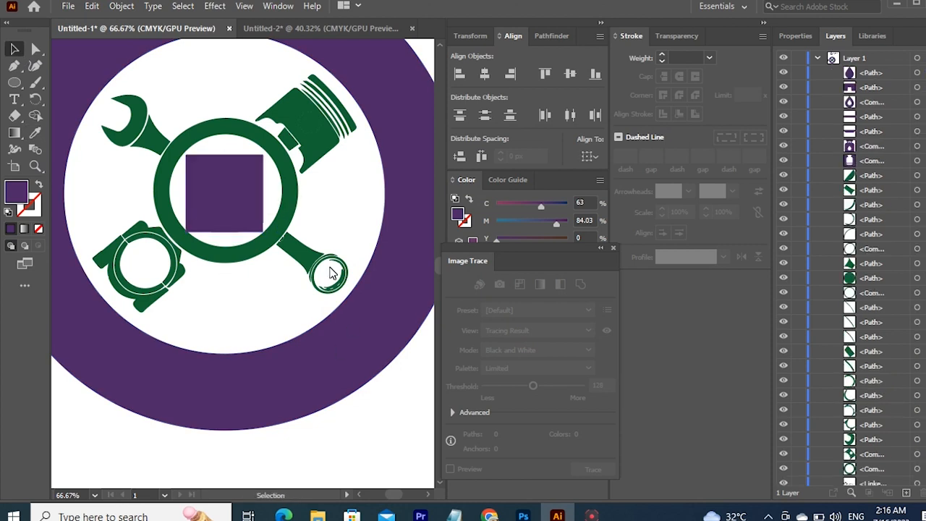
left_click(262, 167)
key("Delete")
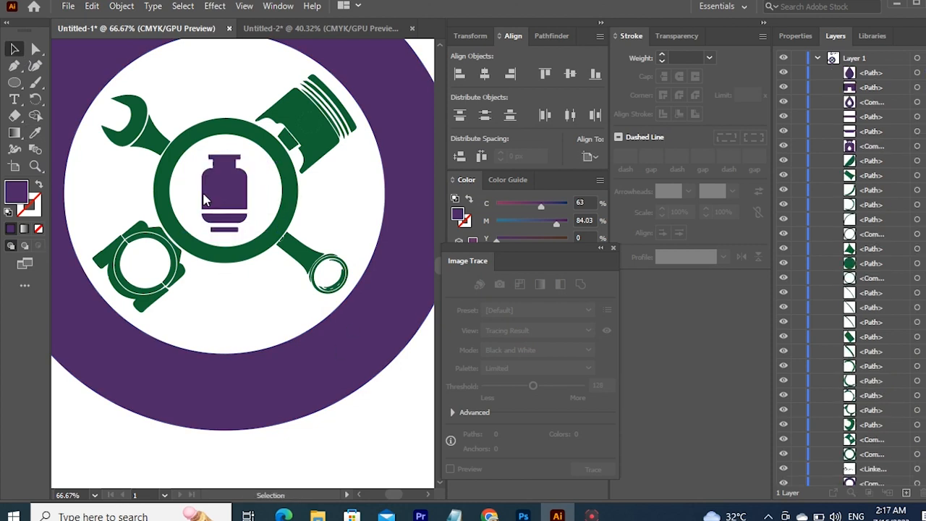
Step: Delete the drop-shaped outline surrounding the small inner drop on the gas cylinder
left_click(231, 191)
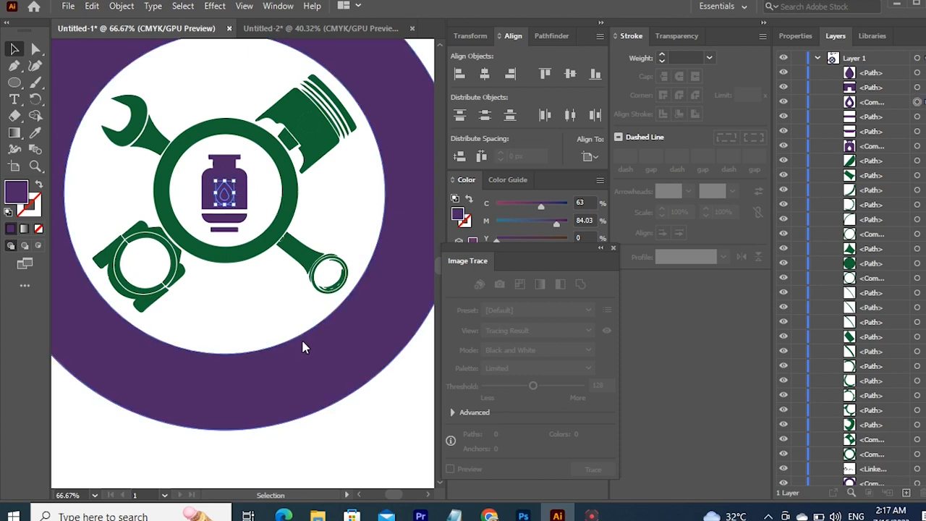
key("ctrl+=")
key("ctrl+=")
left_click(288, 305)
left_click(254, 268)
key("ctrl+shift+g")
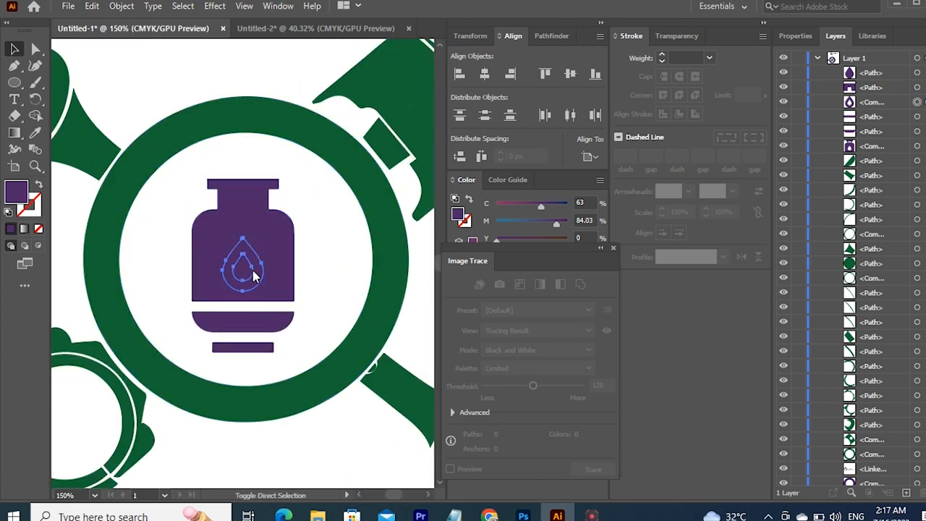
left_click(254, 272)
key("Delete")
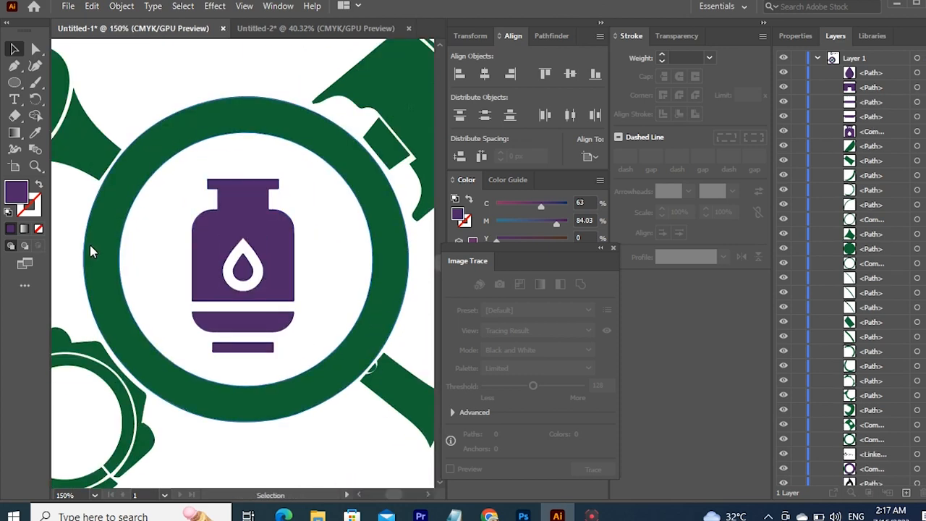
key("ctrl+minus")
key("ctrl+minus")
key("ctrl+minus")
key("ctrl+minus")
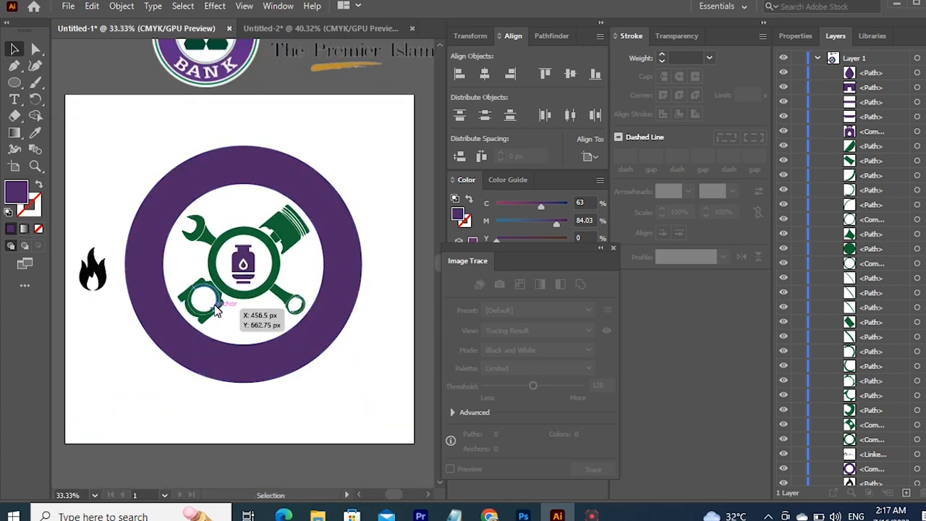
Step: Open the file qadri honda and lpg point.ai alongside the current documents
left_click(895, 4)
left_click(862, 2)
double_click(760, 156)
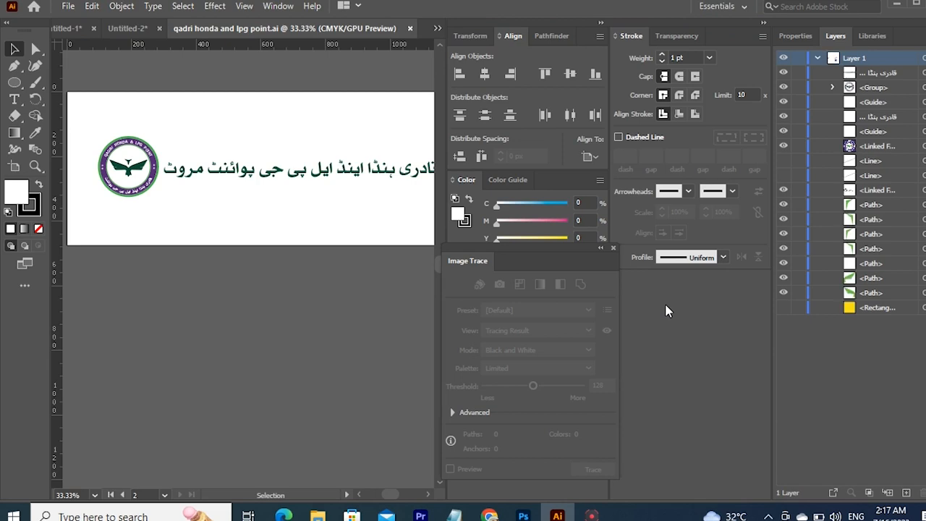
Step: Examine the artboards and the round QADRI HONDA & LPG POINT logo in qadri honda and lpg point.ai
left_click_drag(55, 331, 444, 309)
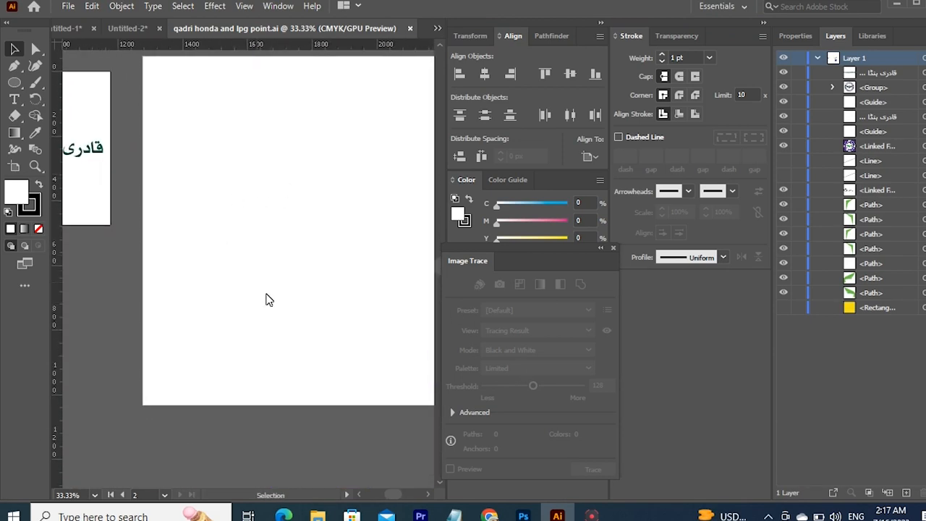
left_click_drag(254, 297, 205, 296)
left_click_drag(390, 319, 73, 301)
left_click_drag(192, 280, 507, 293)
left_click_drag(80, 330, 566, 373)
key("ctrl+plus")
key("ctrl+plus")
key("ctrl+plus")
key("ctrl+plus")
key("ctrl+plus")
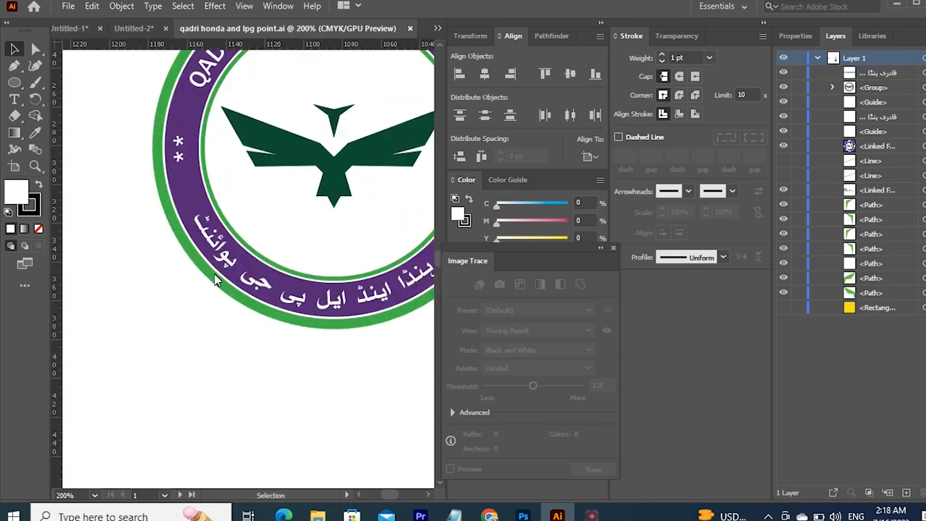
left_click_drag(197, 315, 121, 456)
left_click(208, 145)
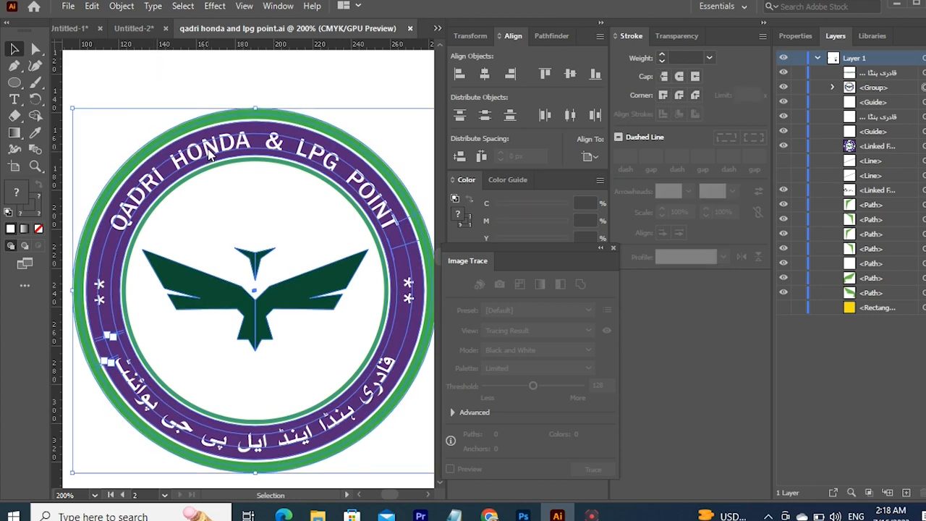
Step: Close the Untitled-2 document and return to qadri honda and lpg point.ai
left_click(144, 28)
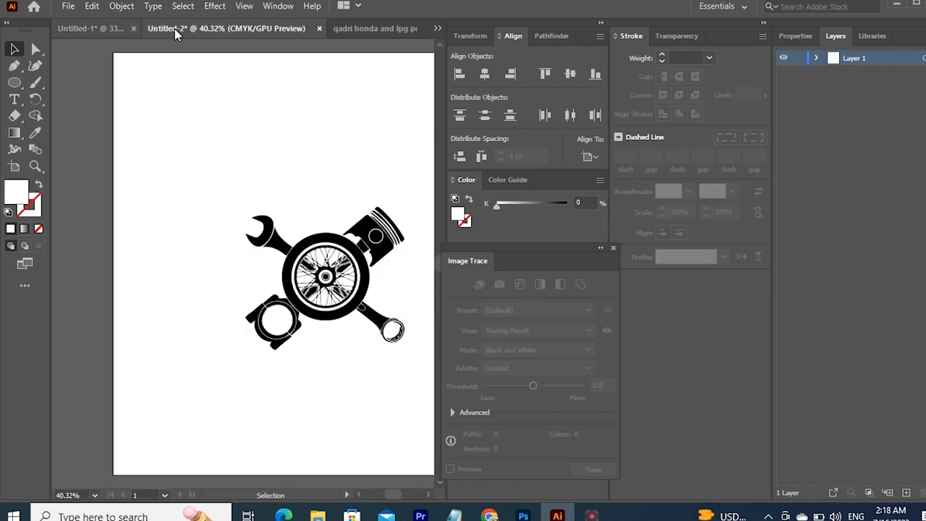
left_click(362, 29)
left_click(69, 28)
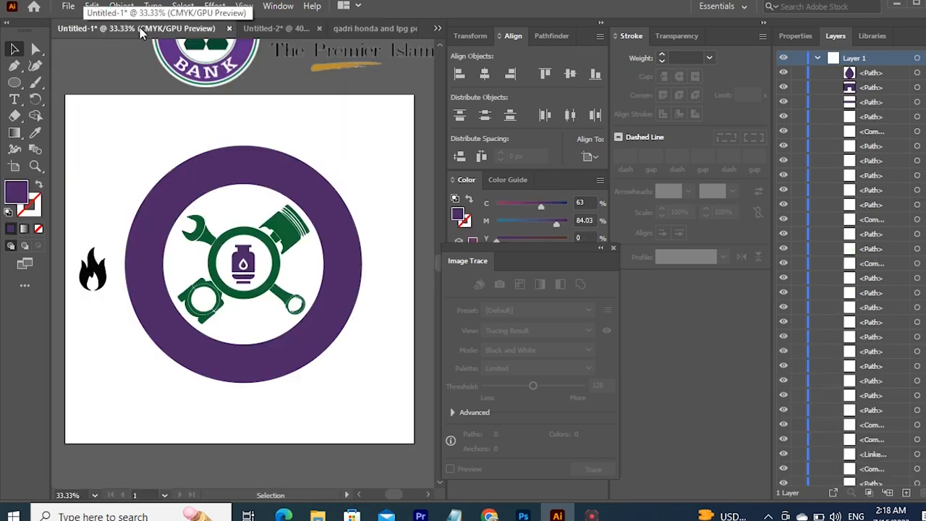
left_click(269, 29)
left_click(320, 28)
left_click(540, 273)
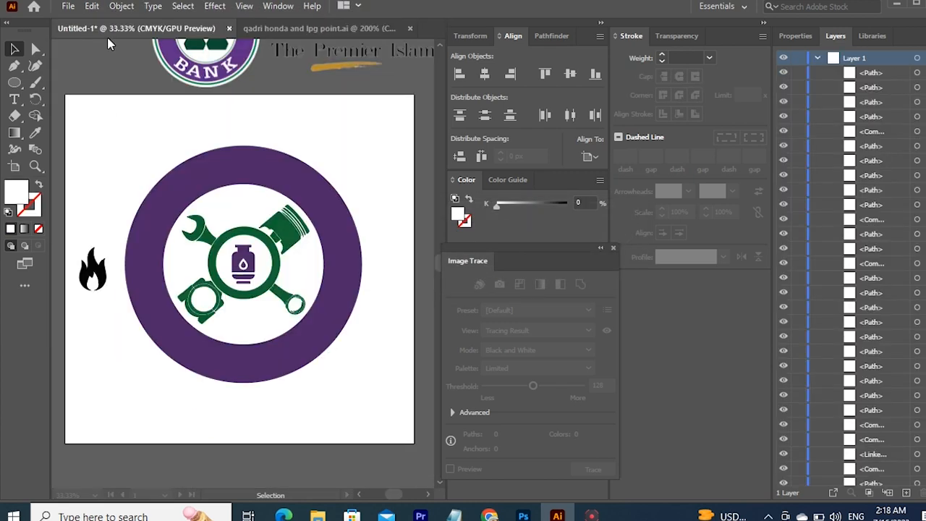
left_click(288, 30)
Step: Ungroup the existing round logo and bring its curved QADRI HONDA & LPG POINT text into the Untitled-1 document
left_click_drag(244, 141, 113, 138)
key("ctrl+z")
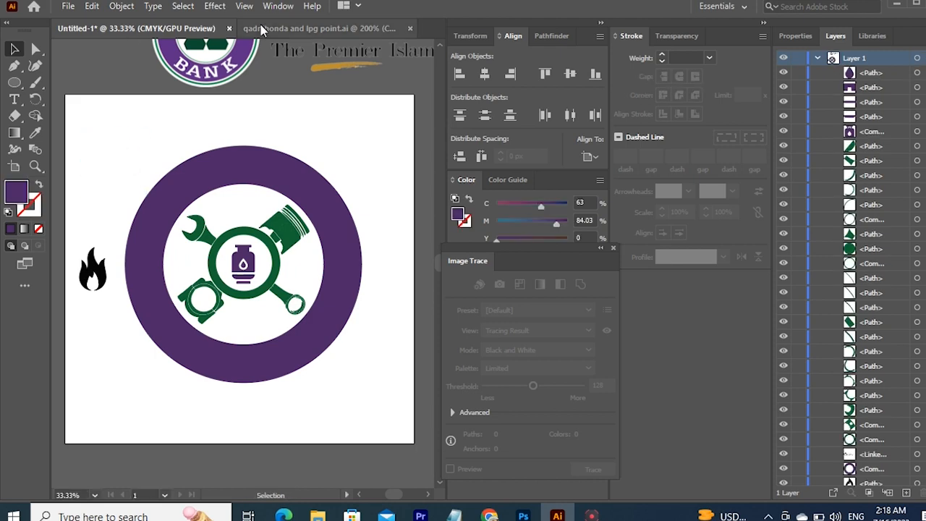
left_click(262, 29)
key("ctrl+shift+g")
left_click(181, 151)
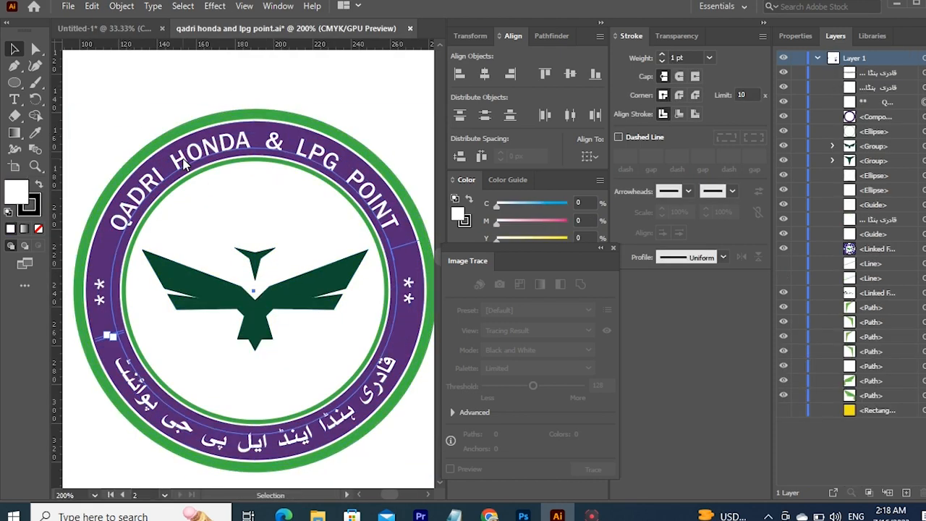
left_click_drag(181, 151, 181, 184)
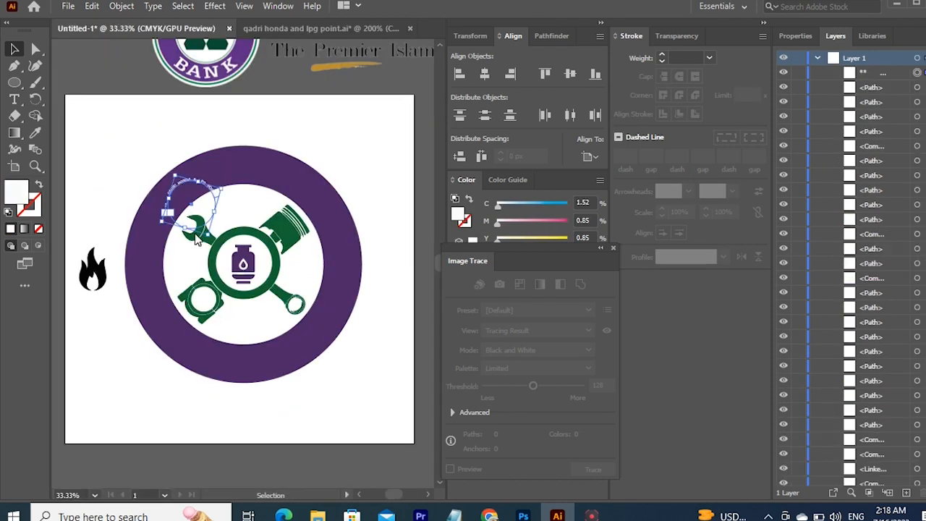
Step: Enlarge the curved QADRI HONDA & LPG POINT text to about 512 px wide and place it on the purple ring
left_click_drag(232, 276, 258, 312)
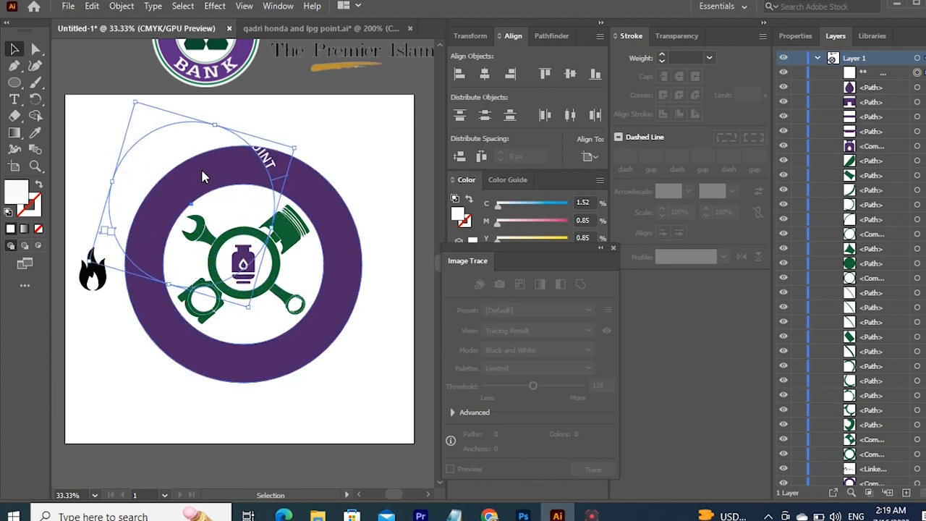
left_click_drag(267, 162, 319, 216)
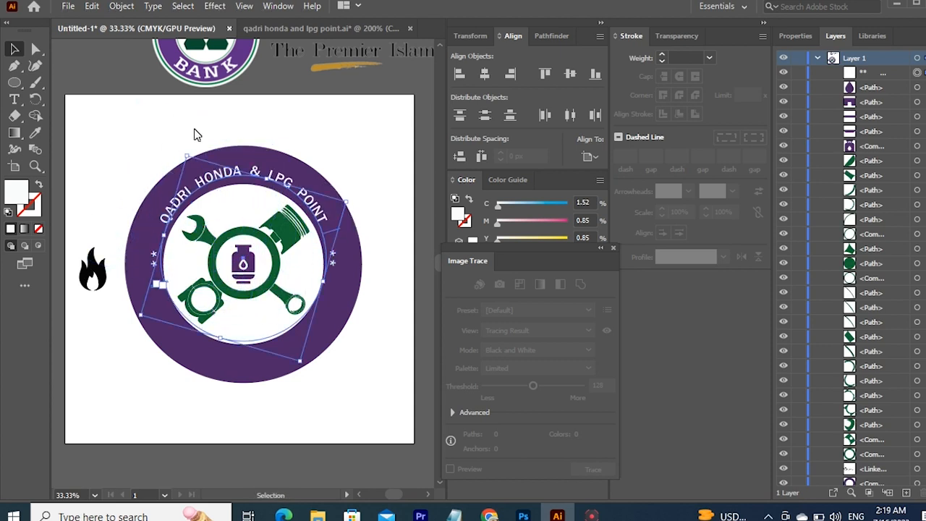
Step: Show the curved text's properties and set its font size to 55 pt
left_click(278, 6)
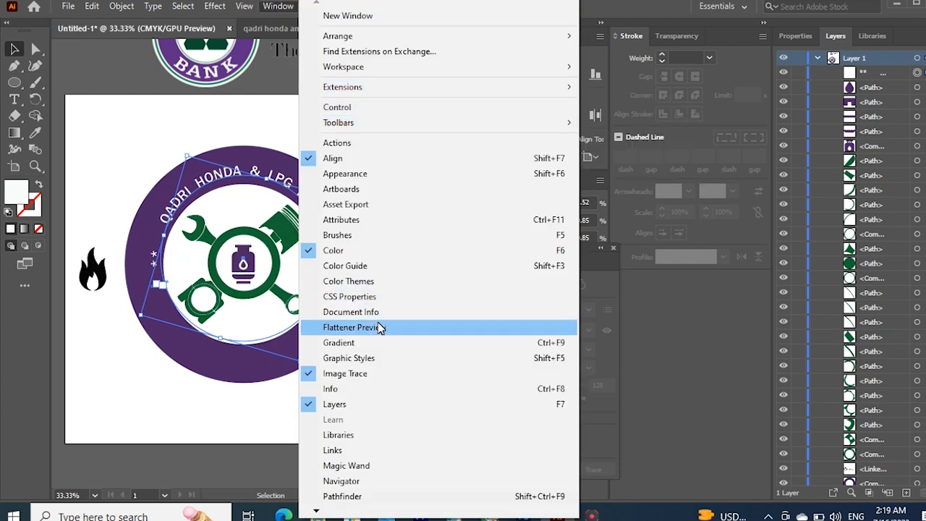
mouse_move(316, 511)
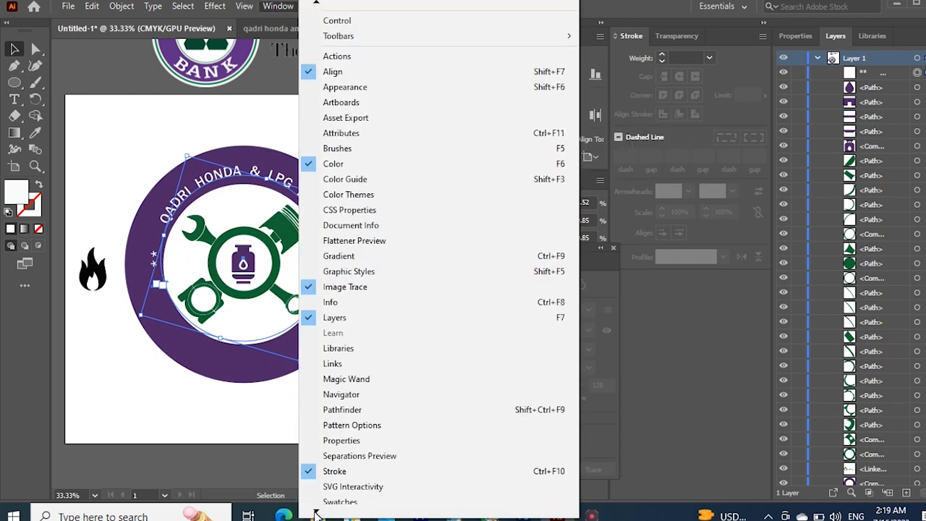
left_click(357, 399)
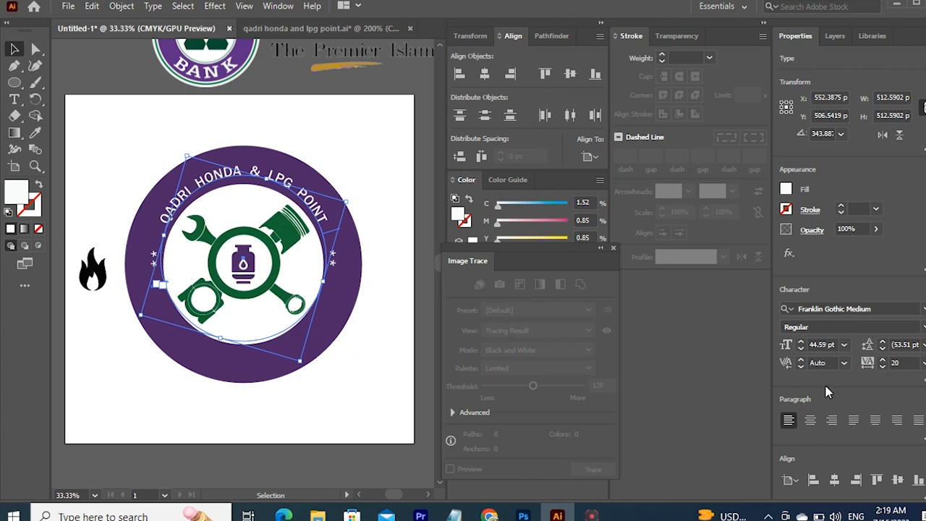
left_click(822, 345)
type("55")
key("Return")
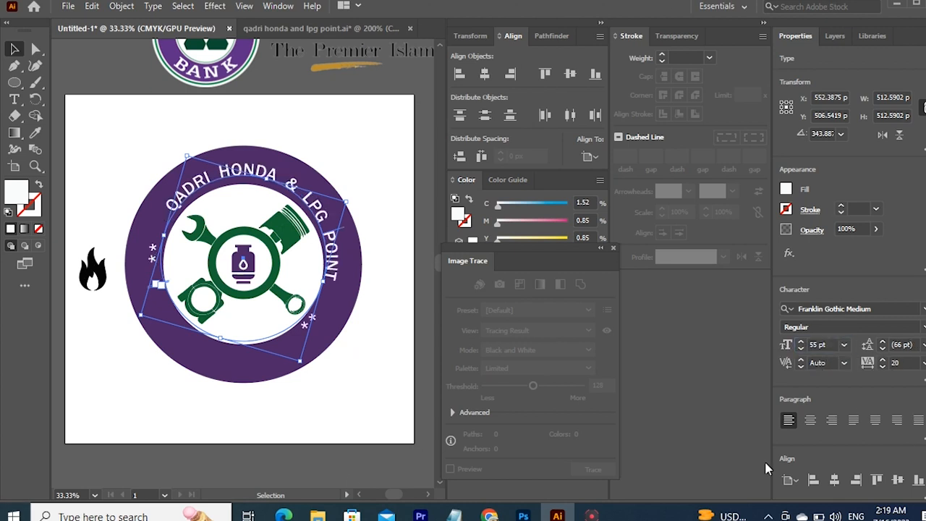
Step: Rotate the curved text to about 4° and set its font size to 65 pt
left_click_drag(303, 375, 344, 357)
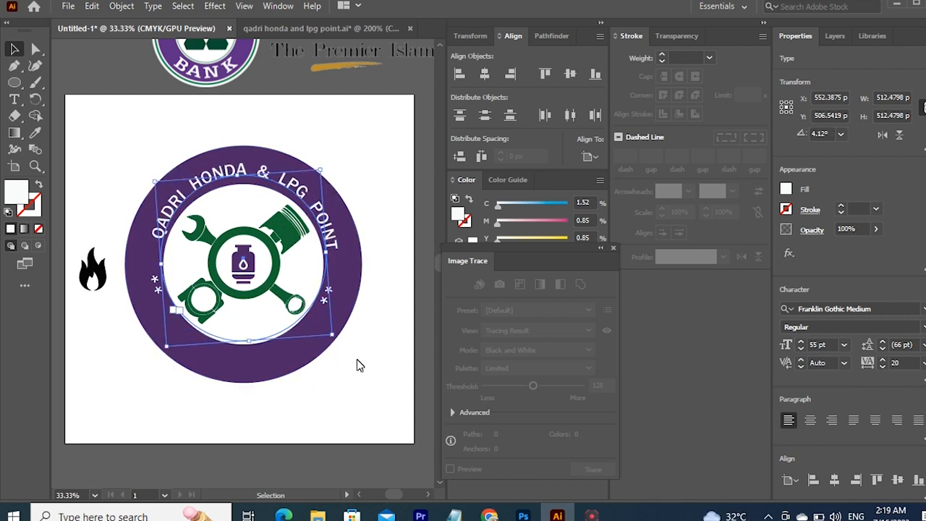
left_click(817, 345)
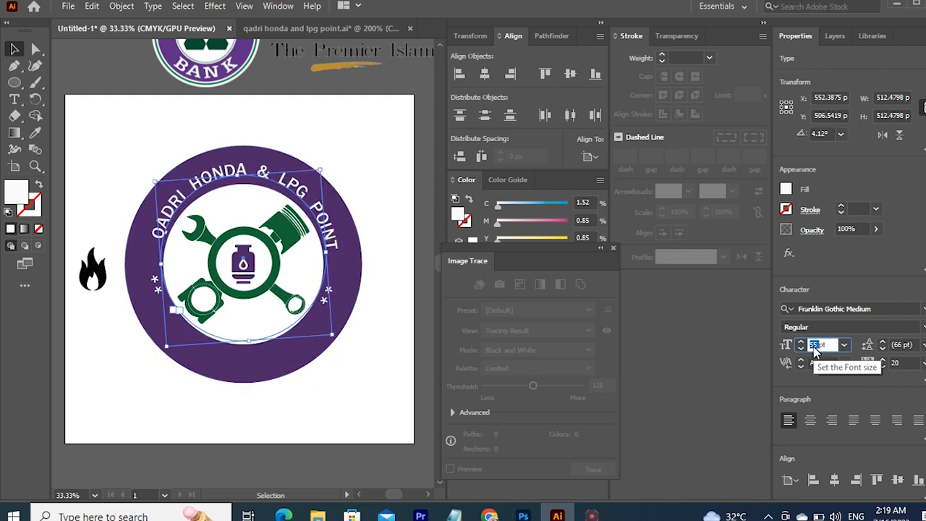
type("65")
key("Return")
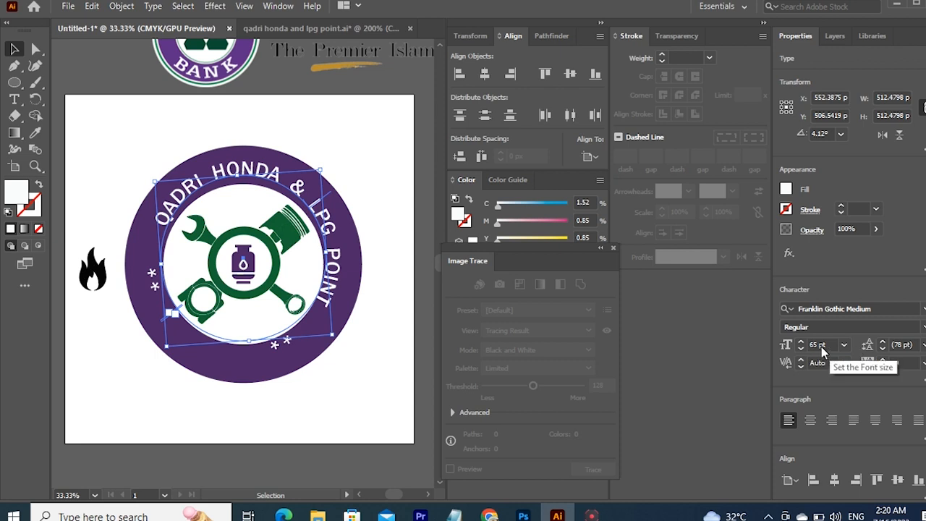
Step: Set the curved text's font size to 75 pt, then scale it to about 532 px wide and rotate it to about 72.5°
left_click(822, 346)
key("Return")
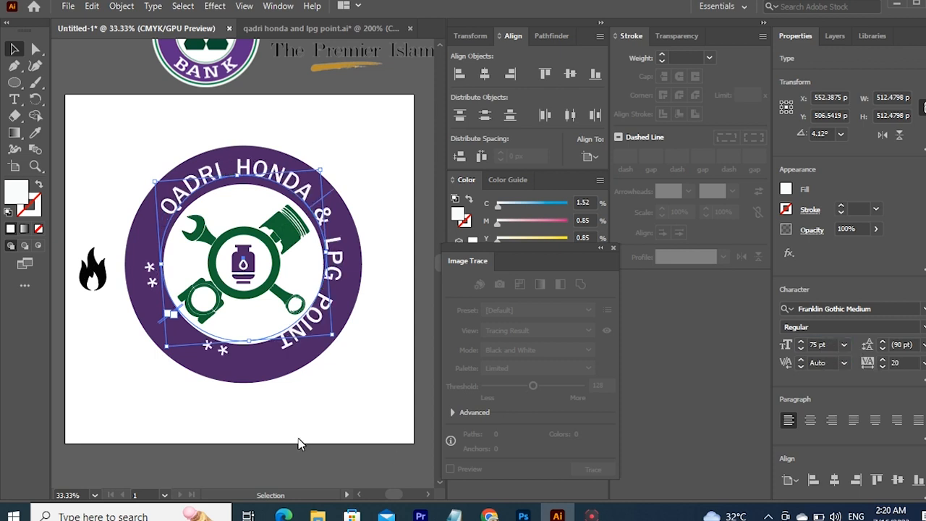
left_click_drag(344, 341, 344, 347)
left_click_drag(165, 359, 304, 411)
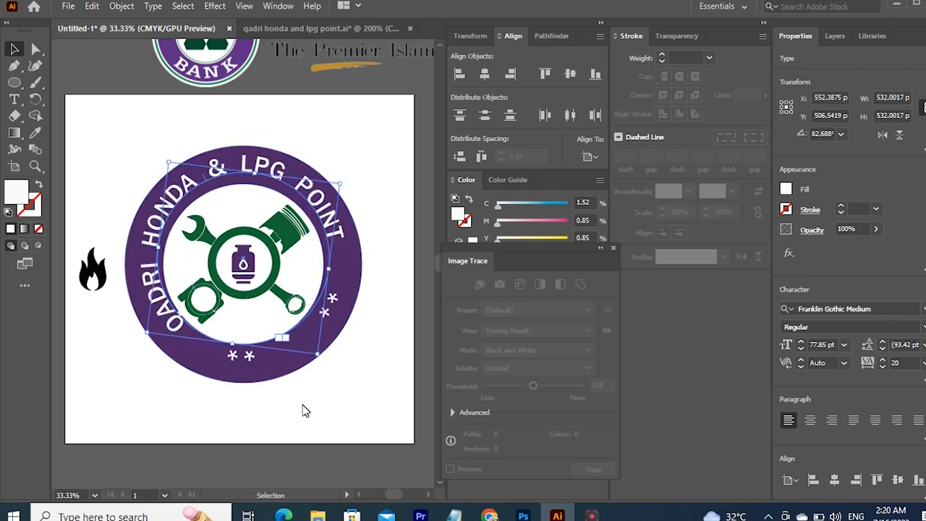
left_click_drag(324, 367, 290, 411)
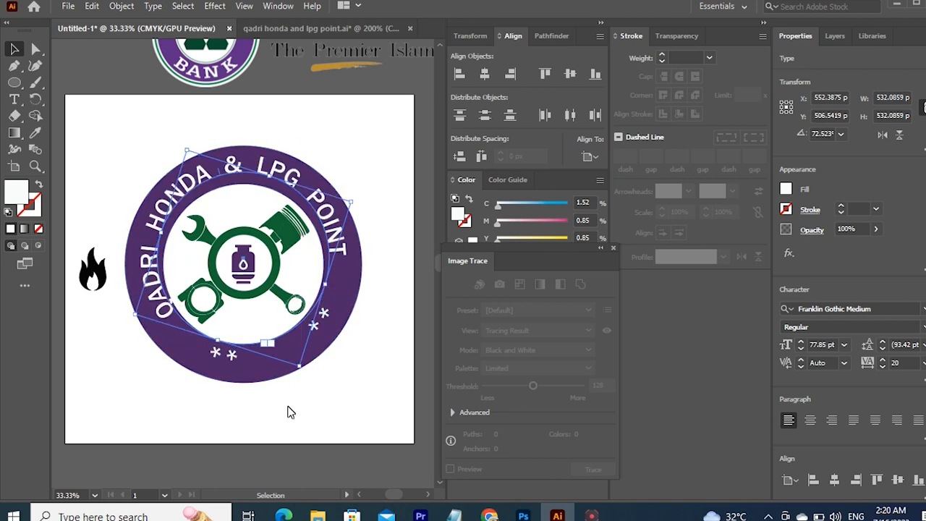
Step: Reduce the curved text's tracking to 0 and rotate it to about 42.6° so the wording arches over the ring's upper half
scroll(911, 369, "down", 1)
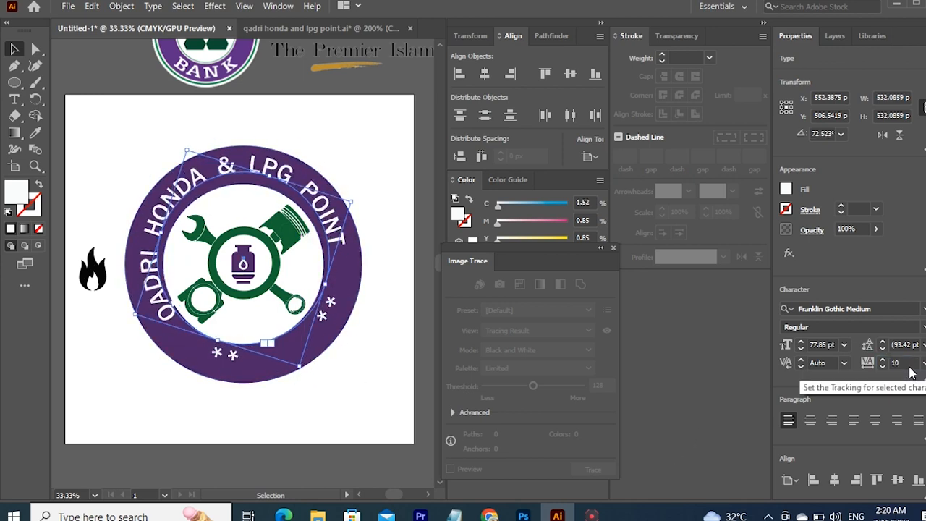
left_click(911, 371)
key("Return")
left_click_drag(306, 372, 240, 361)
left_click(224, 472)
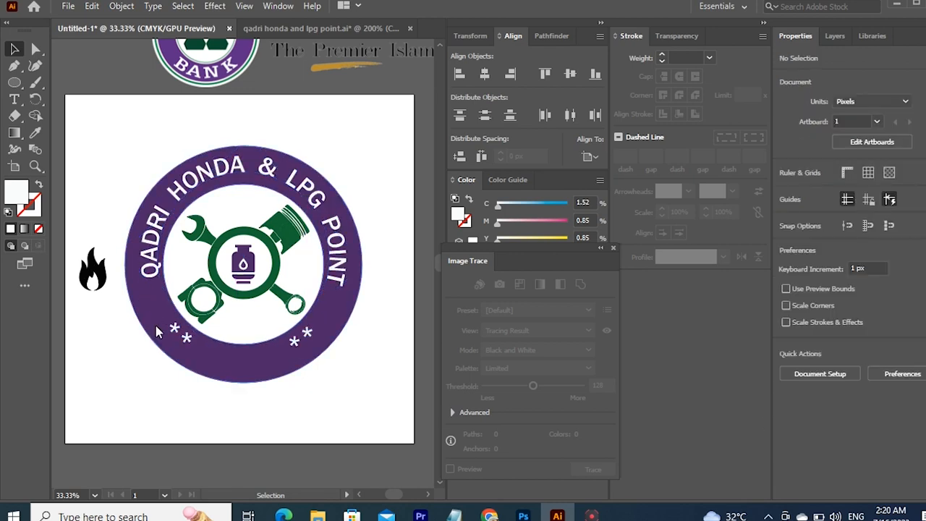
Step: Show the rulers and place a horizontal guide across the centre of the purple ring
left_click(156, 326)
left_click(329, 195)
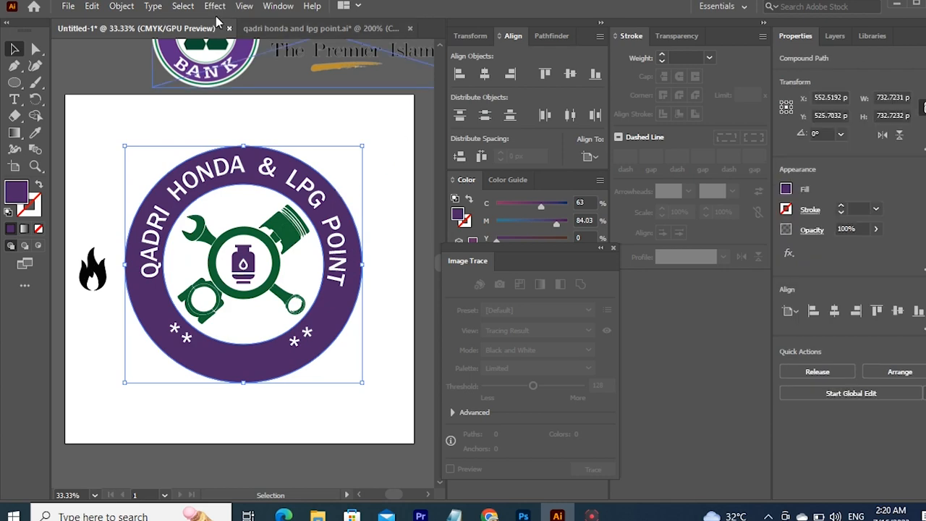
left_click(244, 6)
left_click(507, 480)
left_click_drag(293, 45, 269, 266)
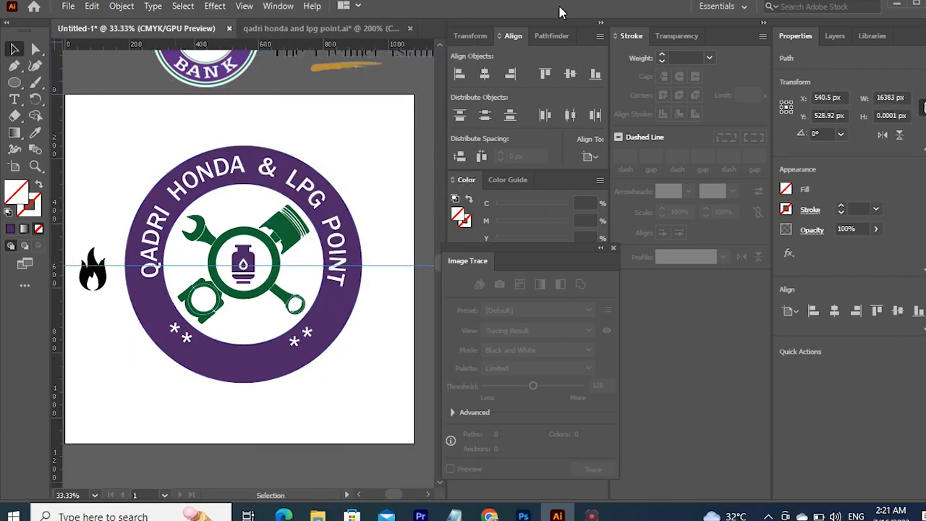
Step: Centre the curved text horizontally and vertically on the artboard and scale it up to about 556 px wide
left_click(242, 173)
left_click(485, 75)
left_click(571, 74)
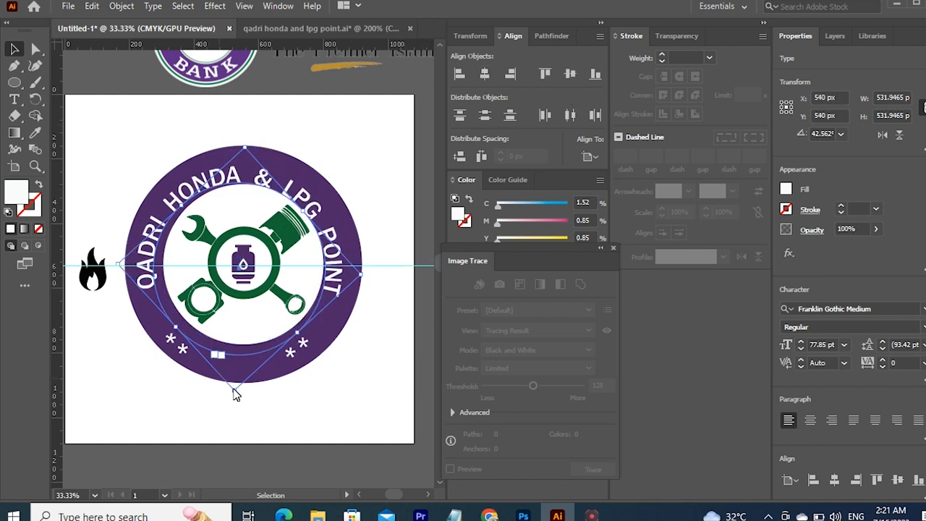
left_click_drag(239, 400, 239, 400)
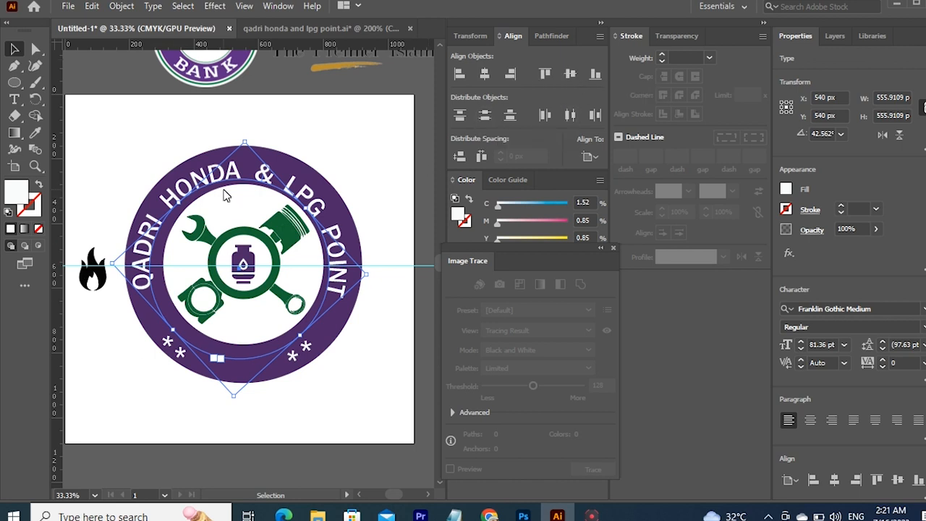
Step: Nudge the curved text up and to the right to X 551 px, Y 526 px so it sits evenly on the ring
key("Up")
key("Up")
key("Up")
key("Up")
key("Up")
key("Up")
key("Up")
key("Up")
key("Up")
key("Up")
key("Up")
key("Up")
key("Up")
key("Up")
key("Up")
key("Up")
key("Right")
key("Right")
key("Right")
key("Right")
key("Right")
key("Right")
key("Right")
key("Right")
key("Right")
key("Right")
key("Right")
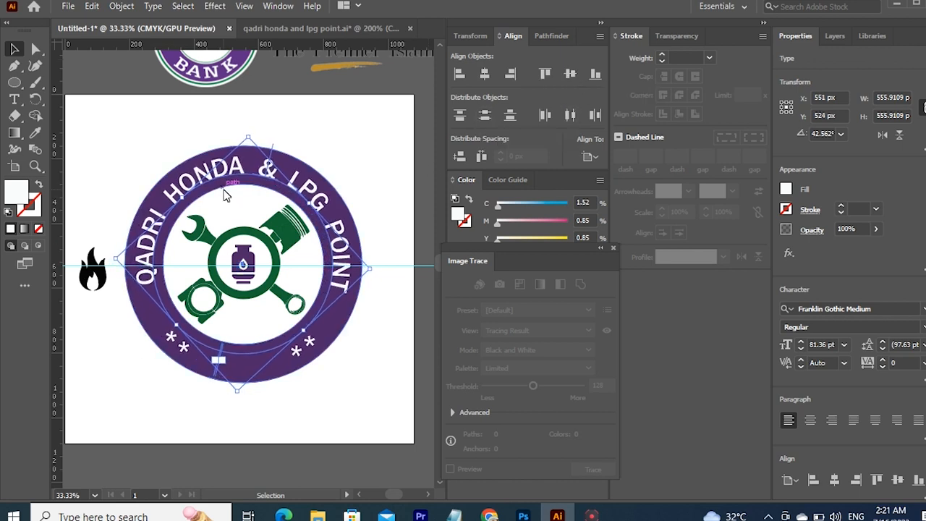
left_click(145, 148)
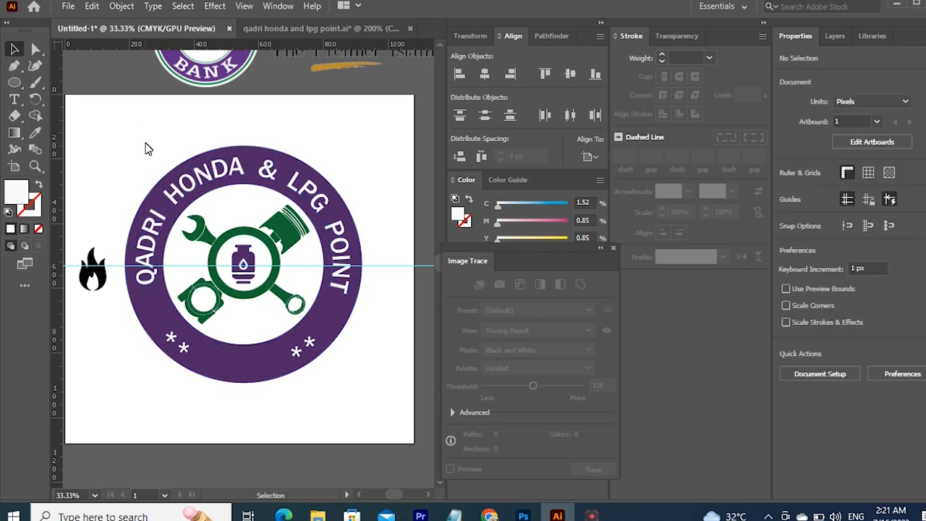
left_click(179, 194)
left_click(111, 151)
left_click(184, 195)
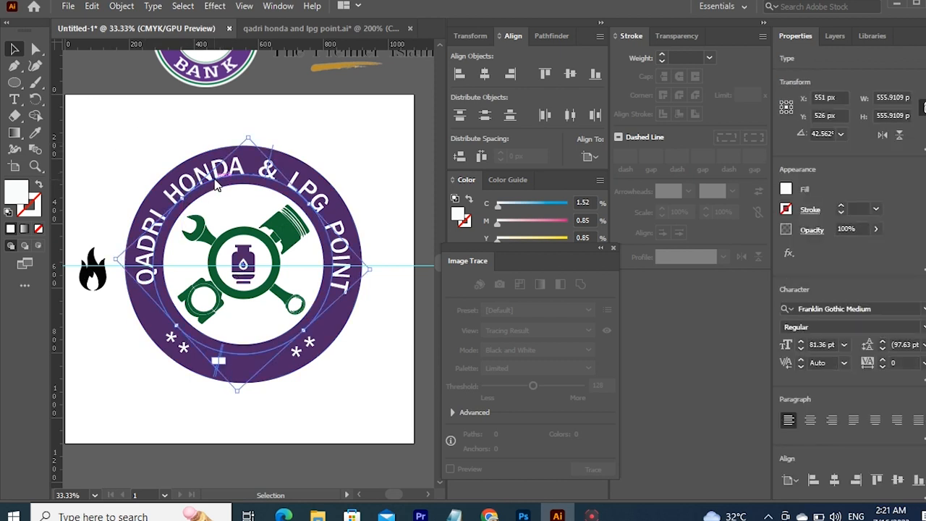
Step: Remove the extra spaces between the words QADRI, HONDA, &, LPG and POINT in the curved text
double_click(227, 174)
key("BackSpace")
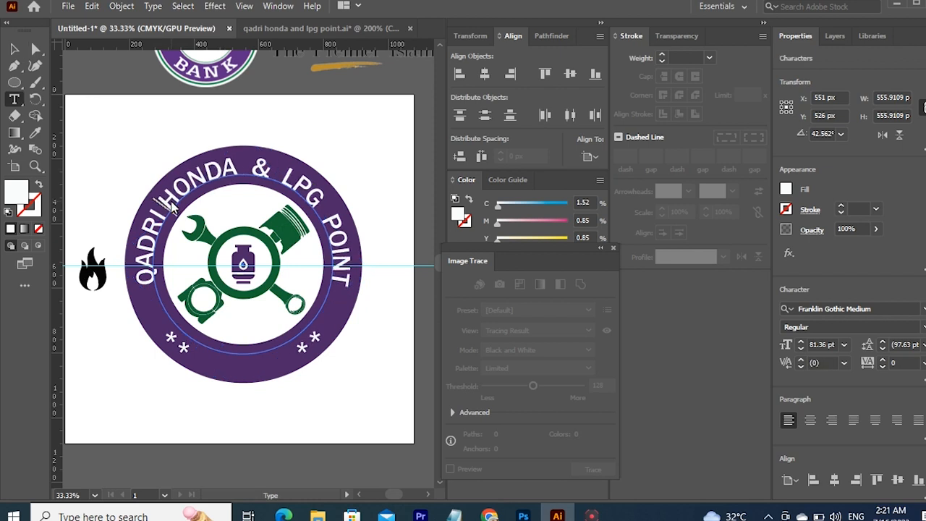
left_click(251, 173)
key("BackSpace")
left_click(274, 179)
key("BackSpace")
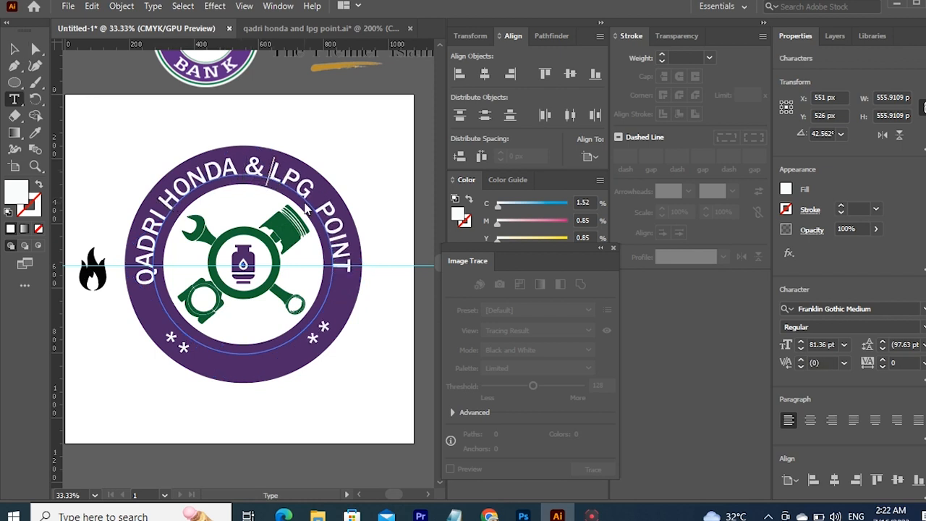
left_click(316, 206)
key("BackSpace")
Step: Delete the surplus spaces between POINT and the pair of asterisks that follows it
left_click(331, 316)
key("BackSpace")
key("BackSpace")
key("BackSpace")
key("BackSpace")
key("BackSpace")
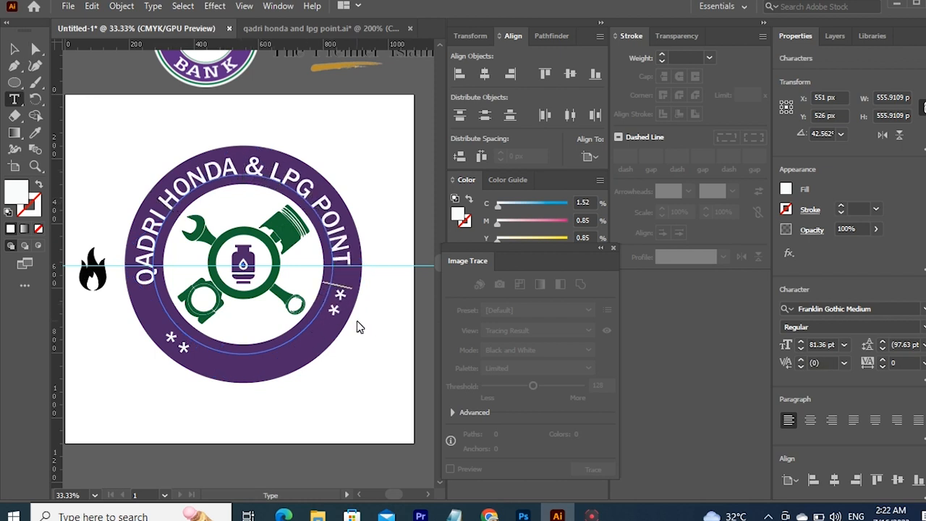
mouse_move(167, 333)
left_mouse_down()
mouse_move(183, 349)
mouse_move(168, 341)
left_mouse_up()
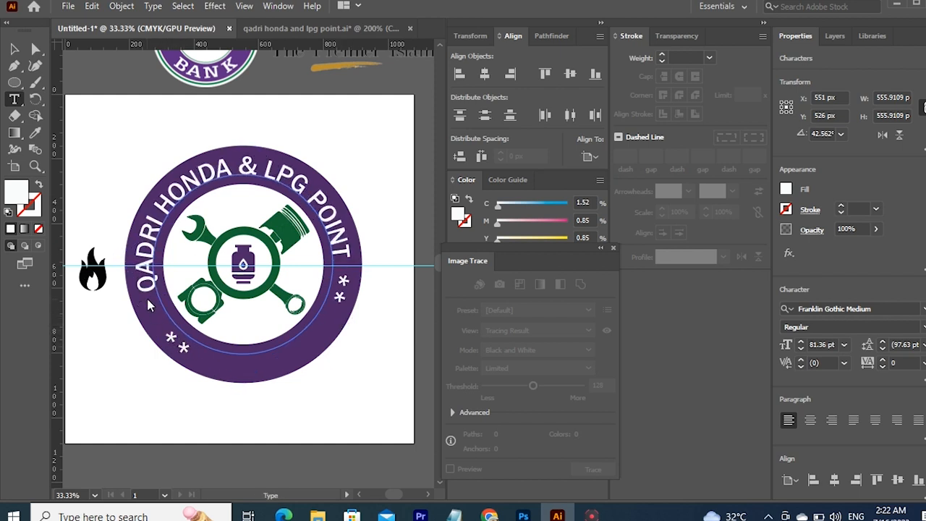
Step: Shorten the gap before QADRI, add wider spaces between the words of the curved text, and rotate it to about 27.7°
left_click_drag(148, 305, 153, 308)
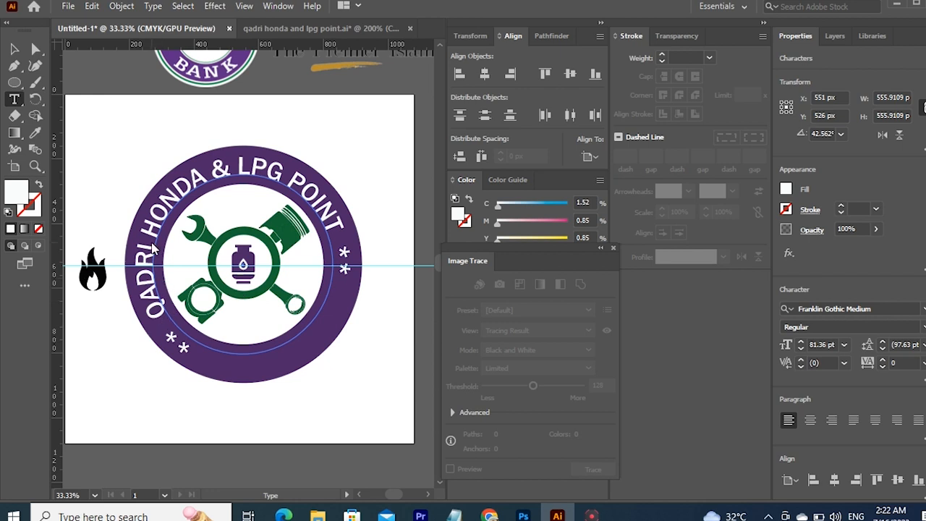
left_click(218, 180)
left_click(249, 174)
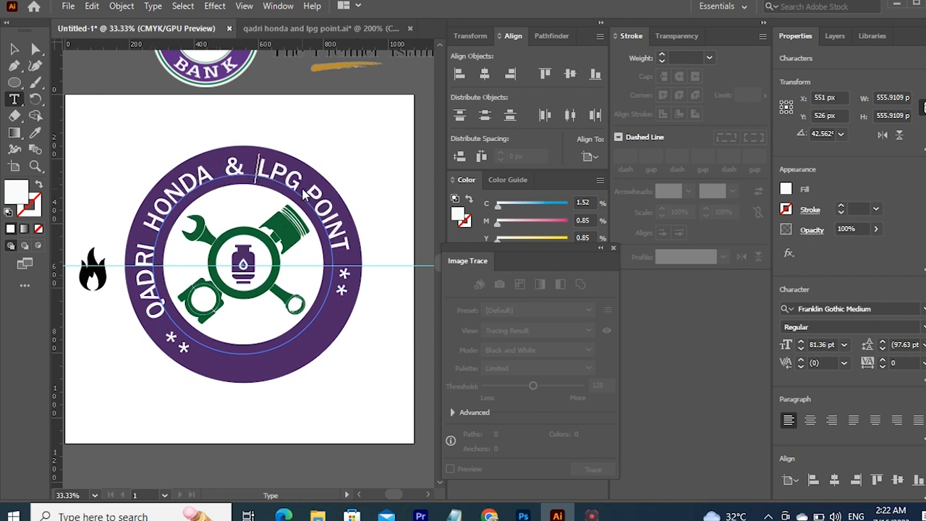
left_click(302, 189)
key("Escape")
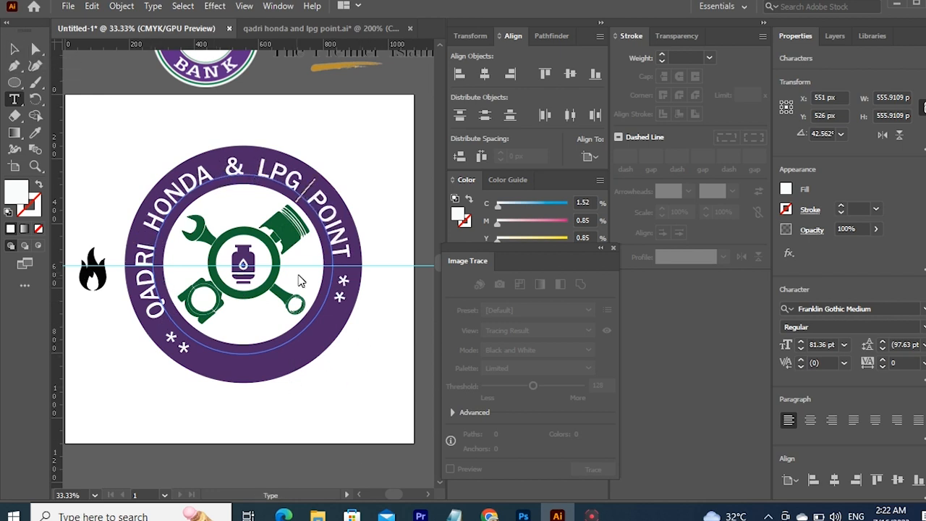
left_click_drag(240, 405, 206, 424)
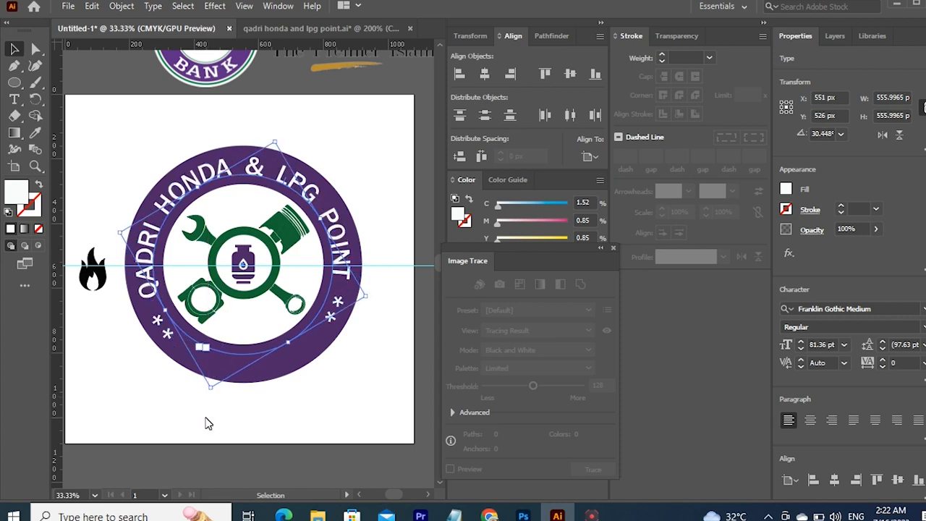
left_click(260, 428)
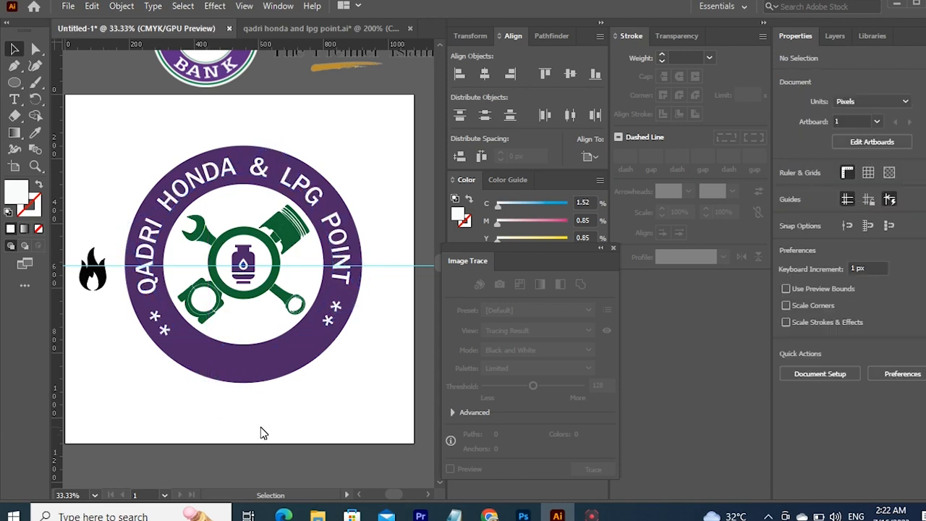
Step: Reduce the pairs of asterisks before QADRI and after POINT to a single asterisk each
key("t")
left_click(161, 331)
key("BackSpace")
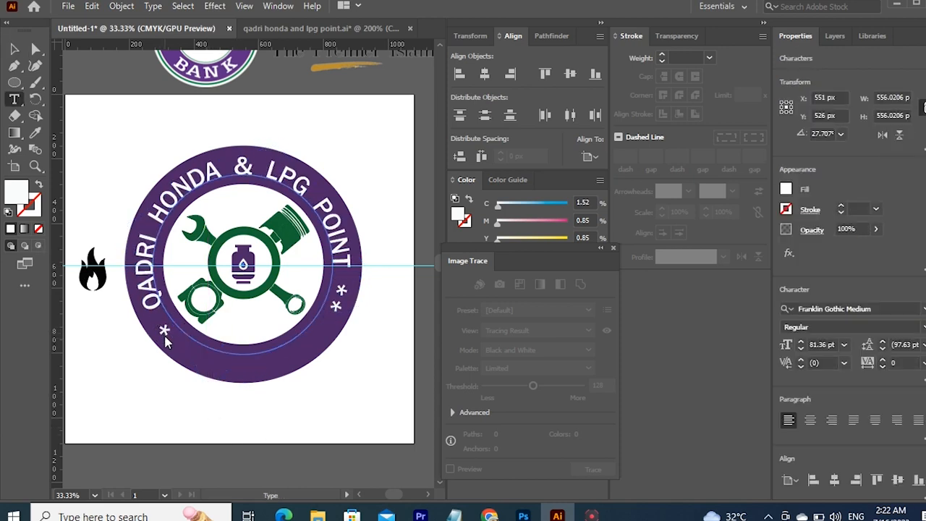
key("BackSpace")
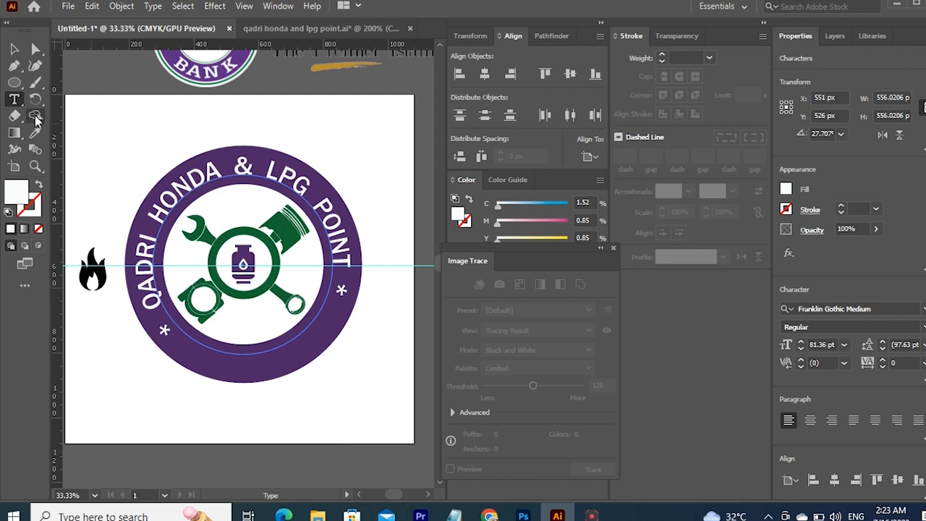
Step: Set the curved text's font size to 70 pt and rotate it to about 357.2°
left_click(14, 49)
left_click(819, 349)
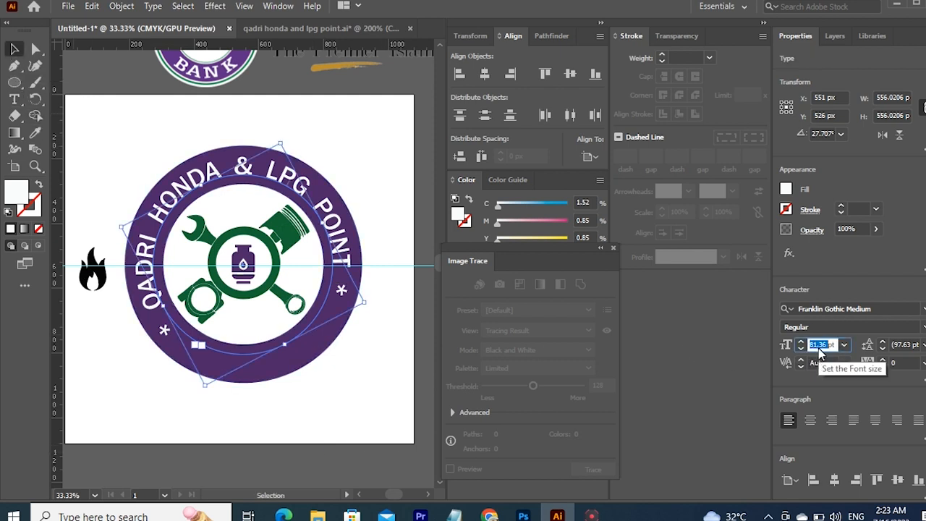
type("70")
key("Return")
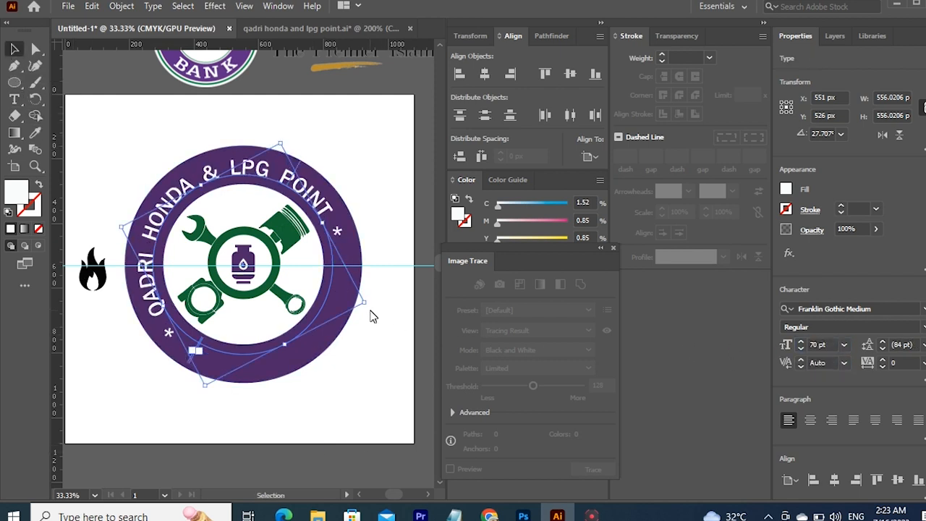
left_click_drag(370, 316, 335, 364)
left_click(202, 399)
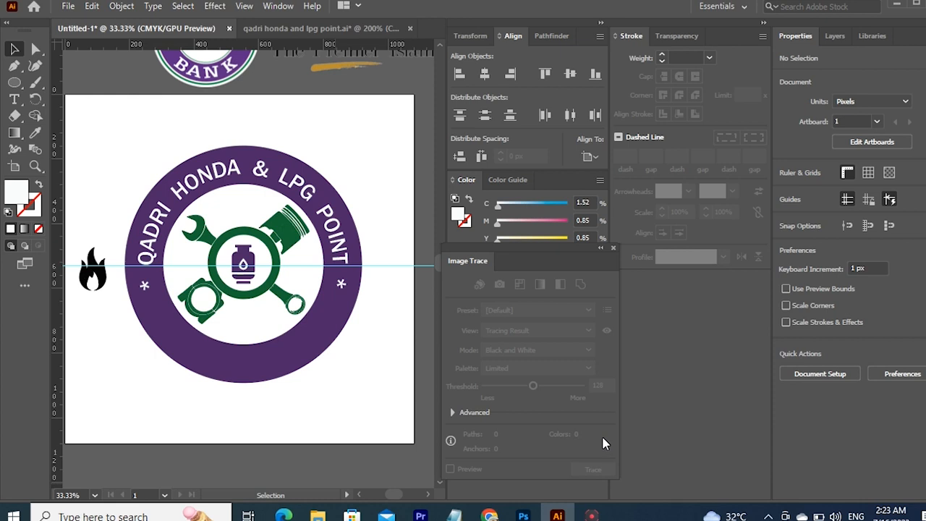
Step: Delete the surplus spaces between the asterisks and the words QADRI and POINT in the curved text
double_click(145, 288)
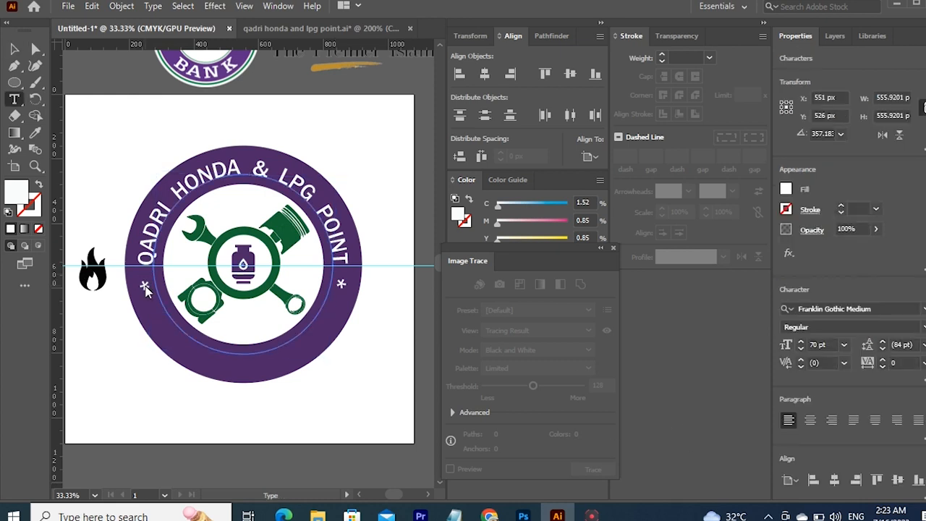
key("BackSpace")
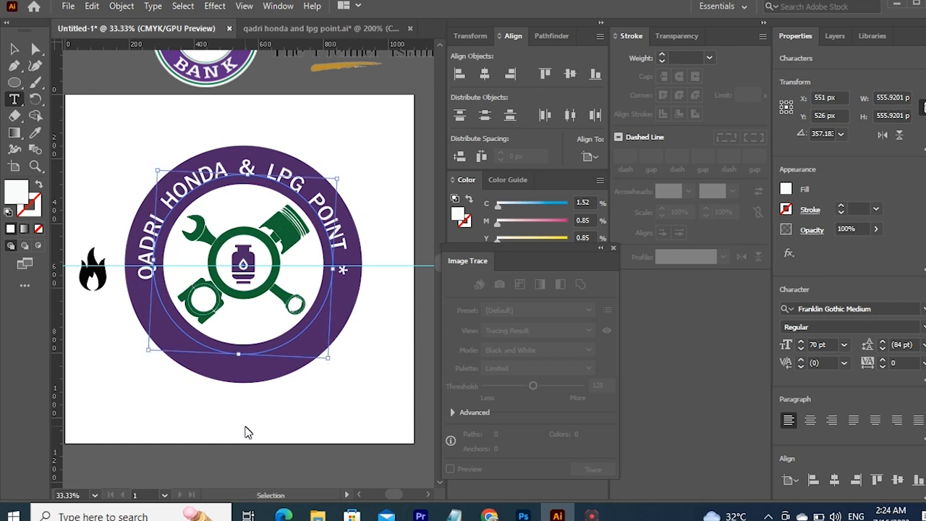
key("ctrl+z")
key("BackSpace")
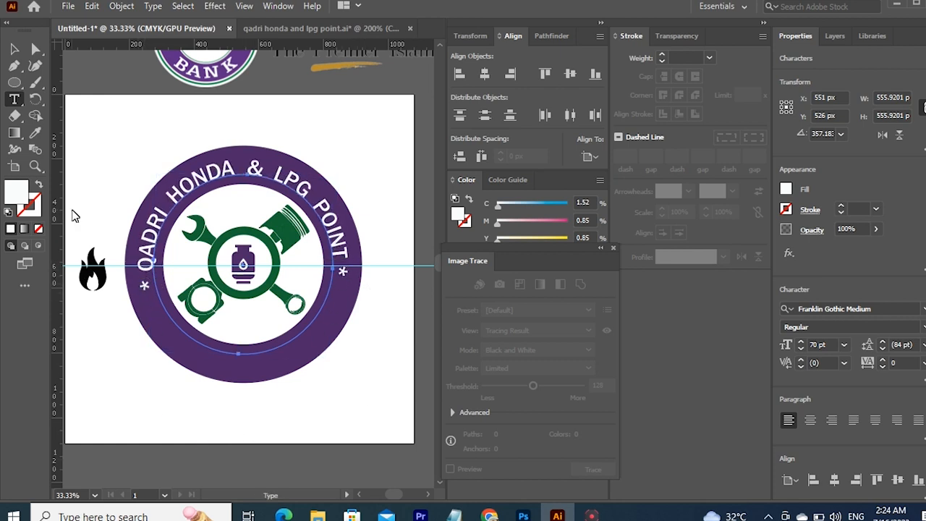
Step: Rotate the curved text to about 353.6° to level the two asterisks on the ring
key("Escape")
left_click(312, 230)
left_click(318, 206)
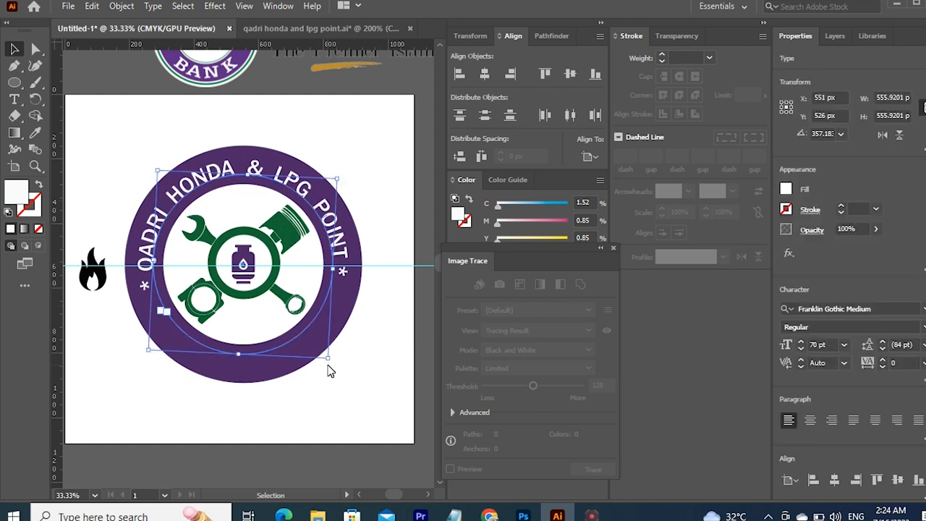
left_click_drag(330, 359, 362, 372)
left_click(364, 373)
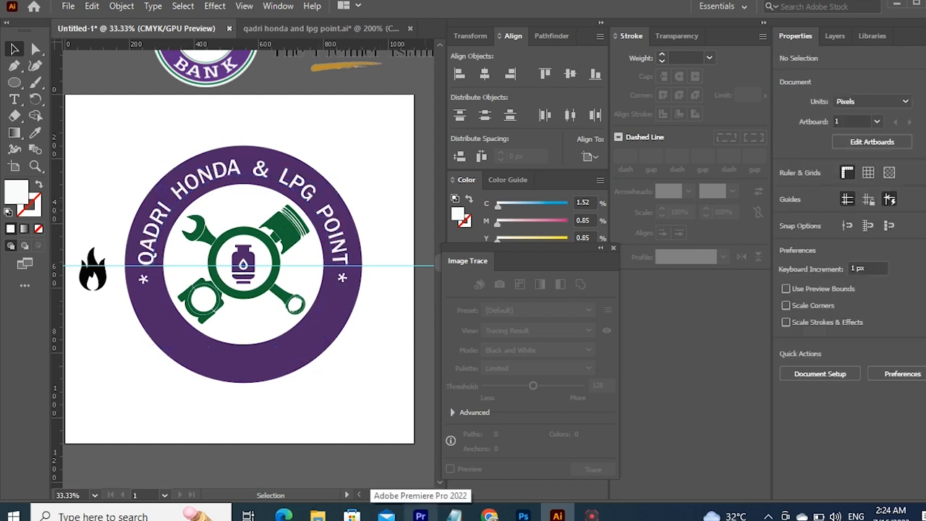
Step: Scale the curved text up proportionally about its centre to about 566.5 px wide
key("ctrl+z")
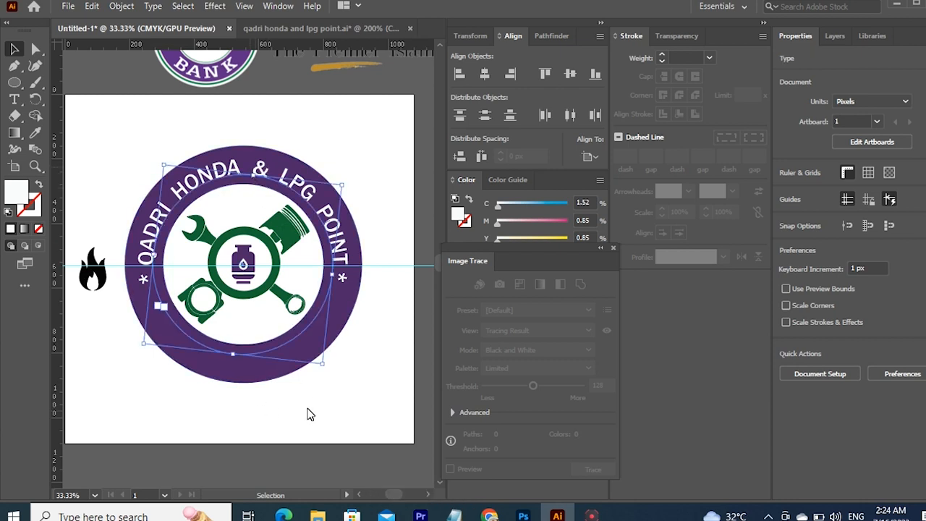
left_click_drag(323, 366, 324, 369)
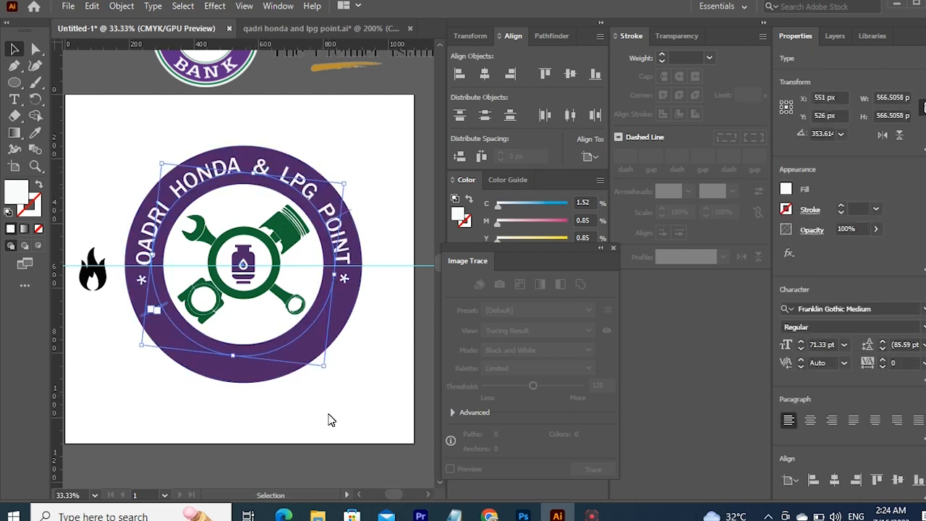
left_click(328, 414)
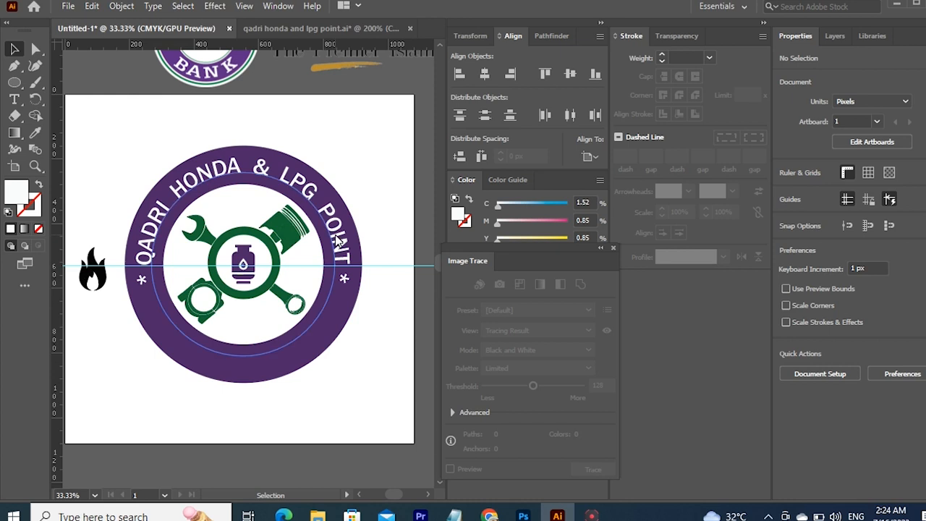
Step: Centre the curved text and the purple ring horizontally and vertically on the artboard
left_click_drag(329, 254, 325, 255)
left_click(572, 73)
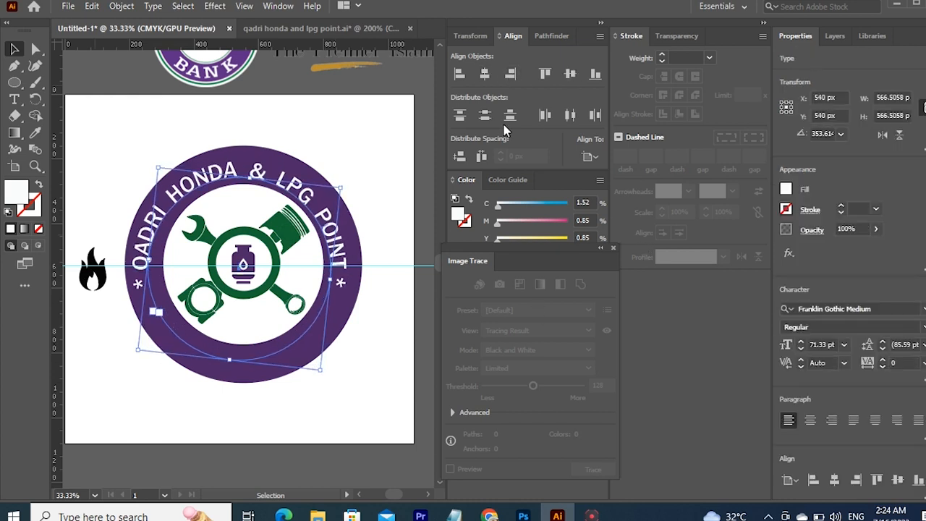
left_click(379, 146)
left_click(293, 161)
left_click(485, 78)
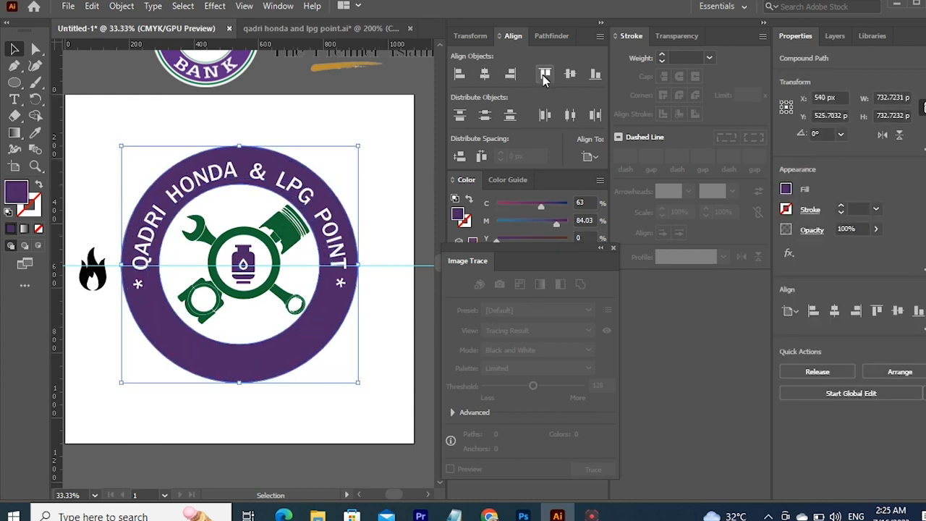
Step: Examine the emblem parts and the purple ring in the artwork and in the object list of Layer 1
left_click(326, 386)
left_click(282, 230)
left_click(208, 235)
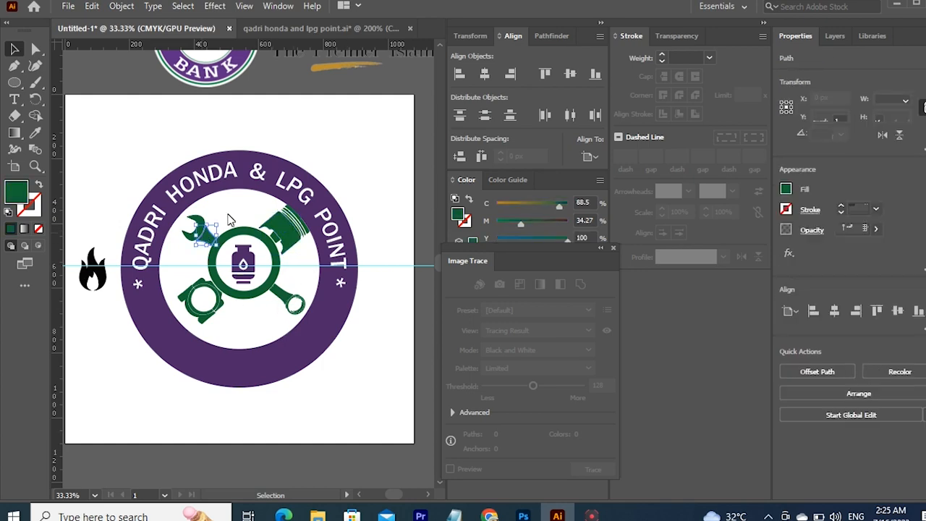
left_click(230, 214)
left_click(296, 171)
left_click(835, 36)
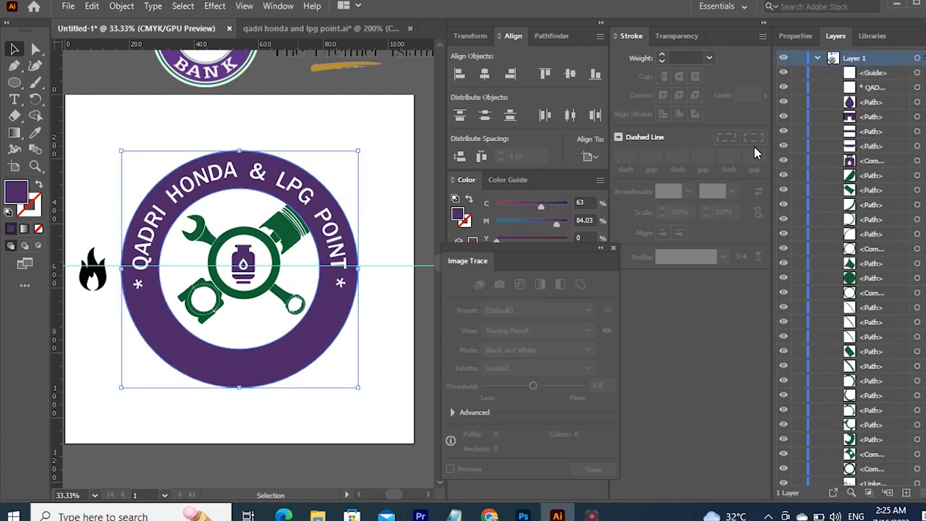
left_click(784, 58, "ctrl")
left_click(784, 57, "ctrl")
left_click(365, 330)
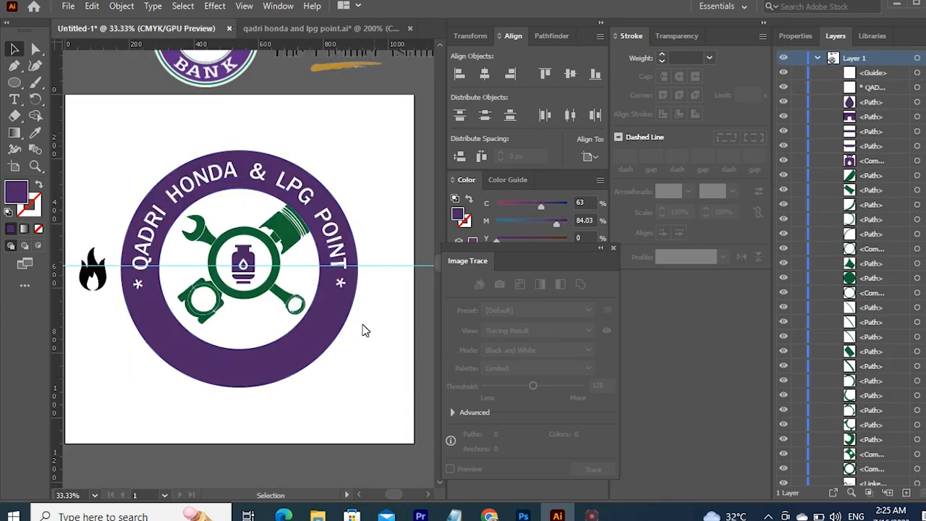
left_click(339, 303)
left_click(304, 400)
left_click(284, 224)
left_click(346, 442)
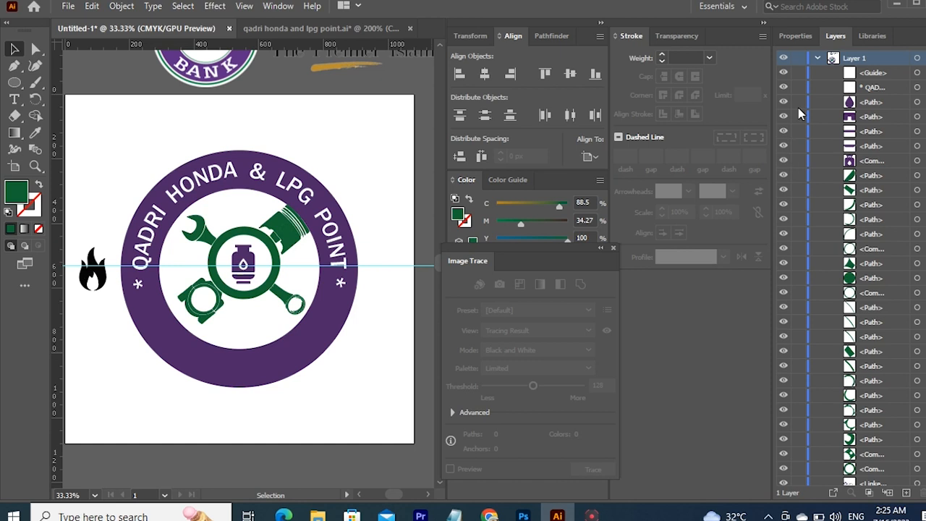
Step: Remove the solid green circle path that fills the hole in the piston
scroll(788, 113, "down", 3)
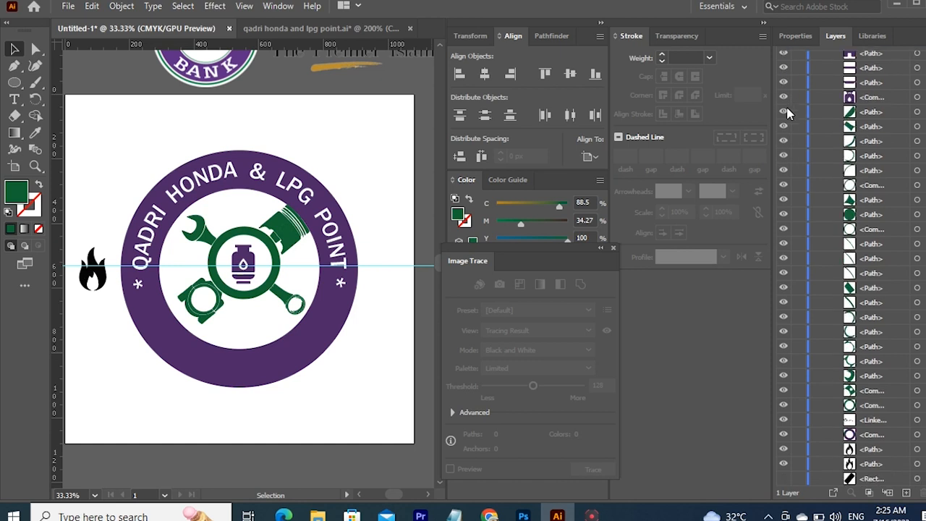
left_click(784, 405)
left_click(784, 406)
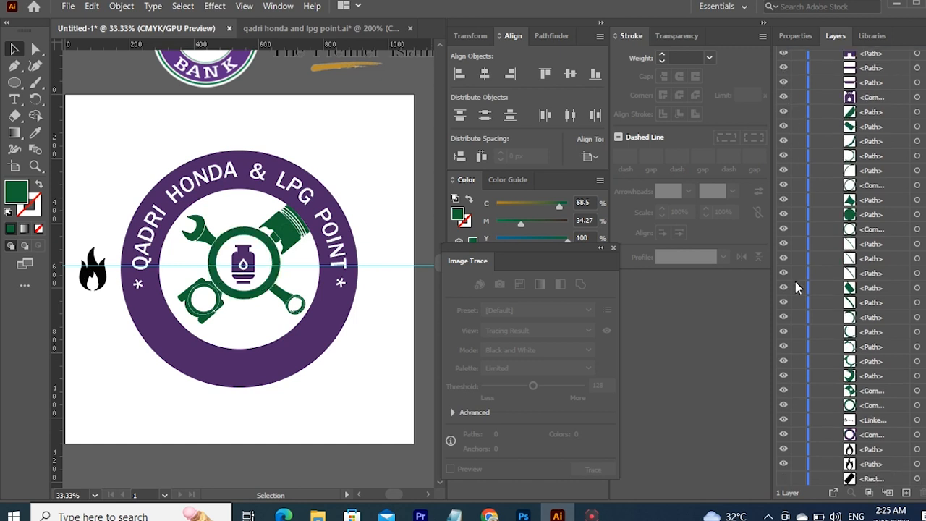
left_click(784, 216)
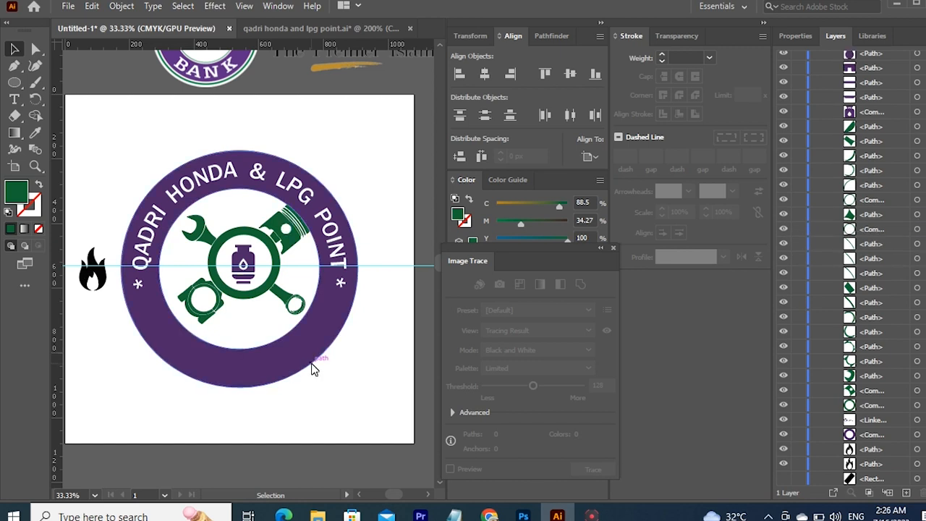
Step: Hide the purple ring and the curved QADRI HONDA & LPG POINT text so only the emblem stays on the artboard
mouse_move(283, 515)
left_click(342, 341)
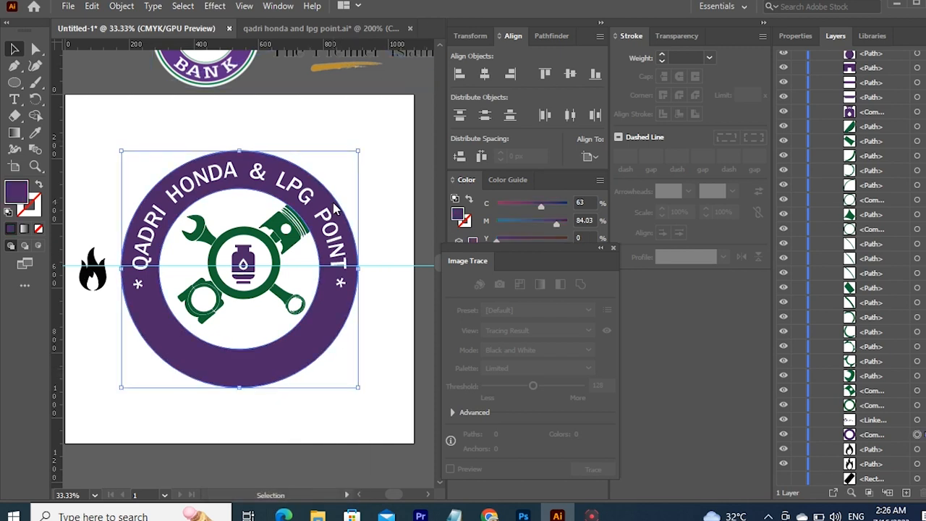
left_click(784, 434)
left_click(196, 208)
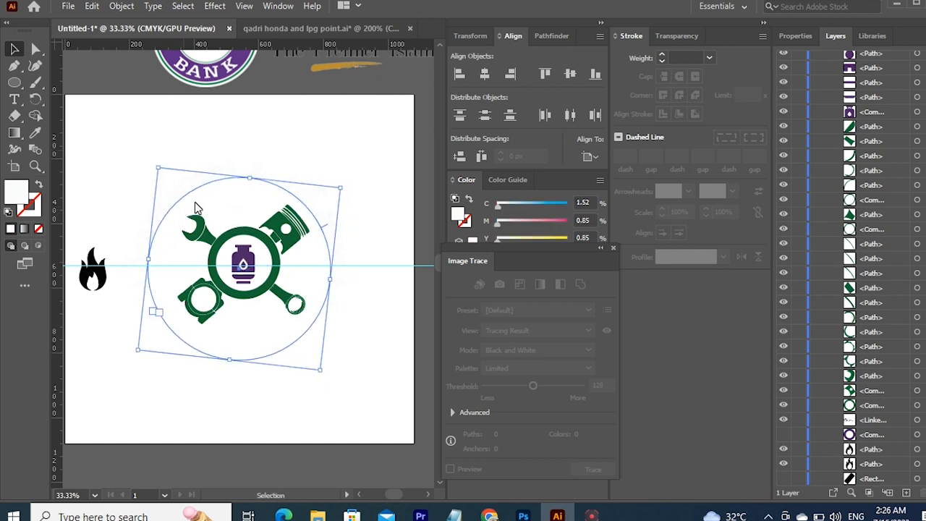
scroll(847, 268, "up", 3)
left_click(320, 239)
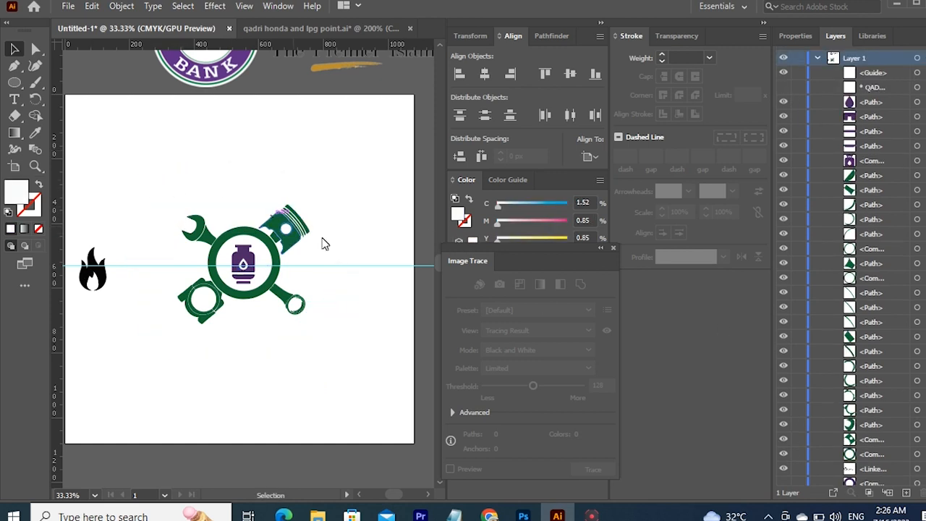
Step: Group all green car parts together with the purple gas cylinder icon
left_click_drag(157, 196, 339, 345)
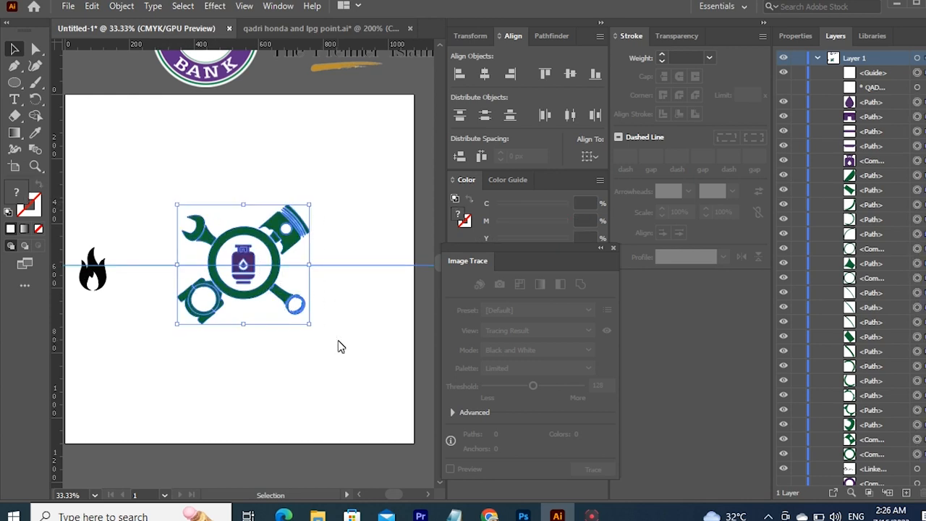
key("ctrl+g")
left_click(321, 391)
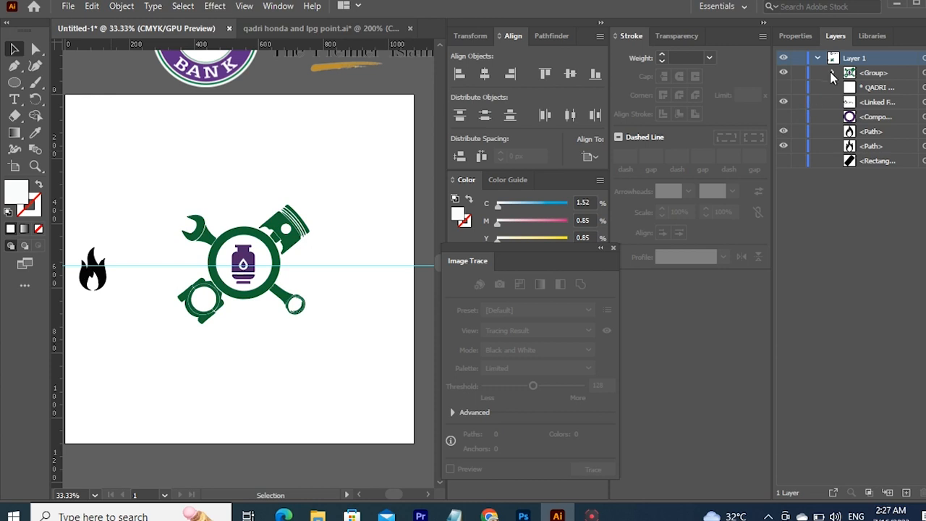
Step: Centre the emblem group vertically on the artboard and show the curved text and the purple ring again
left_click(924, 73)
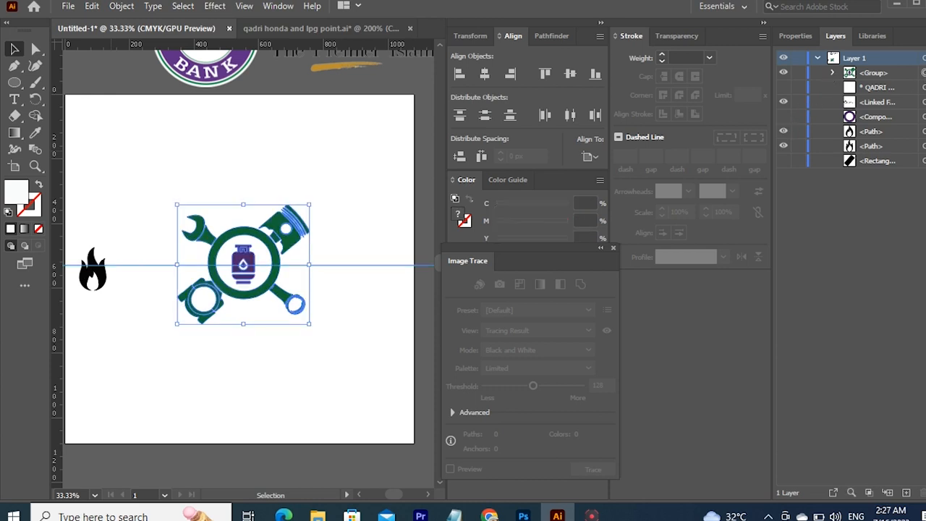
left_click(570, 75)
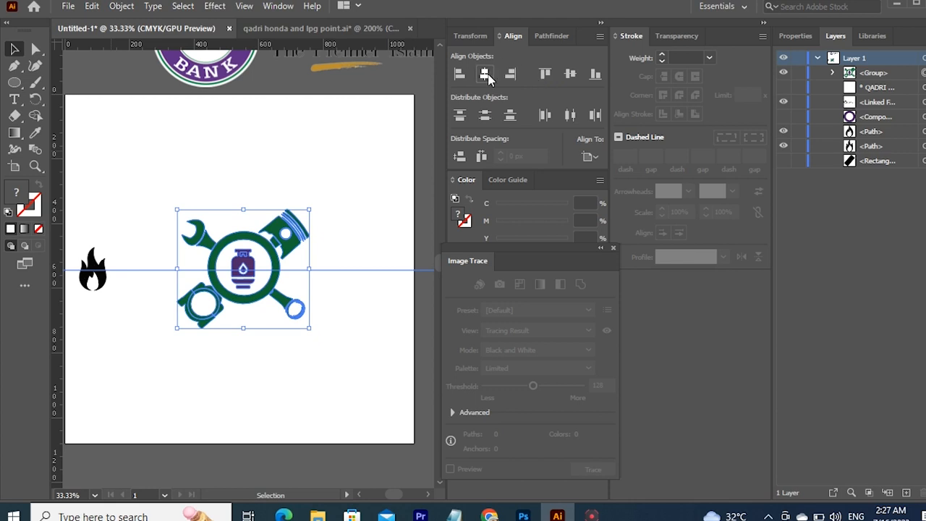
left_click(784, 87)
left_click(784, 118)
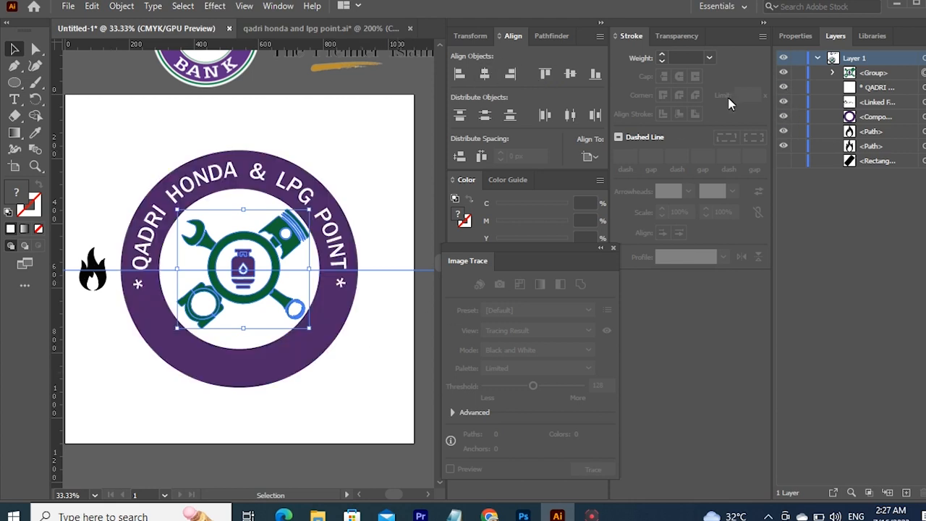
Step: Nudge the car-parts and cylinder emblem group left until it sits horizontally centred inside the purple ring
left_click(363, 137)
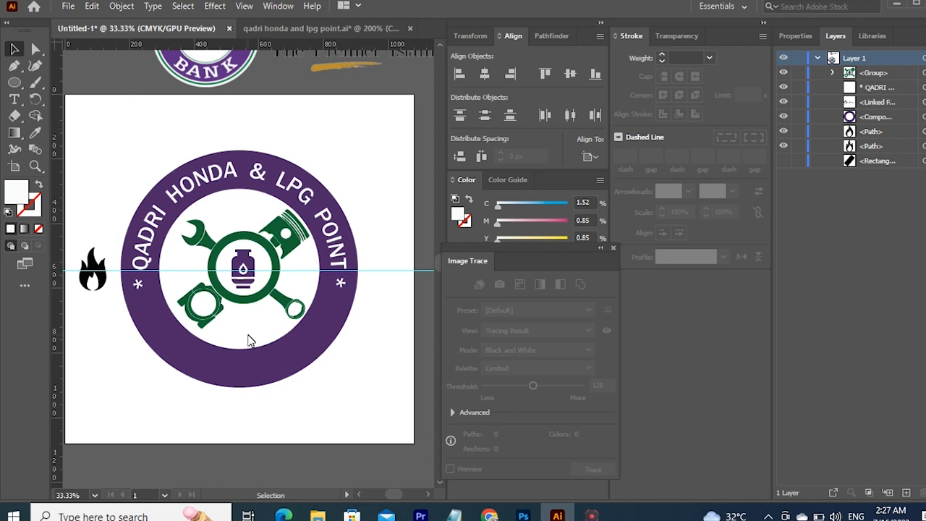
left_click(252, 283)
key("Left")
key("Left")
key("Left")
key("Left")
key("Left")
key("Left")
key("Left")
key("Left")
key("Left")
key("Left")
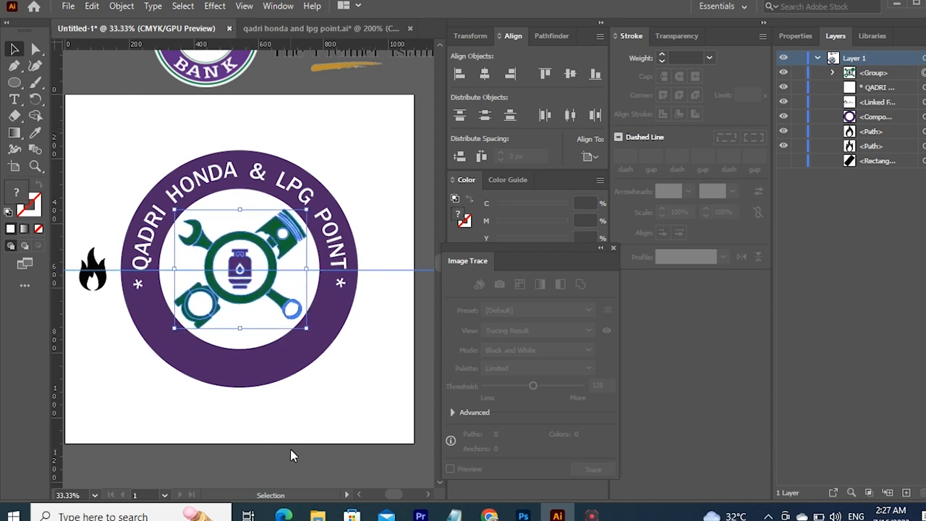
key("Left")
key("Left")
key("Left")
key("Left")
key("Left")
key("Left")
key("Left")
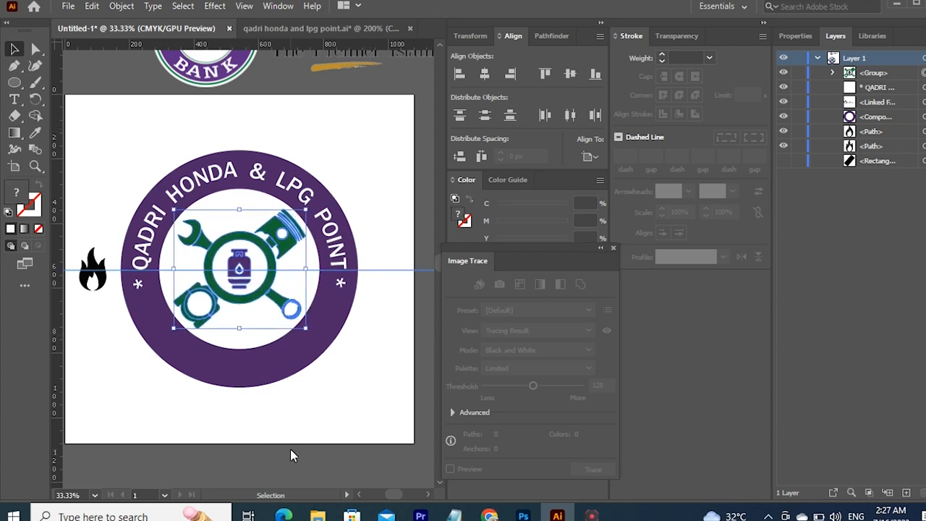
left_click(351, 132)
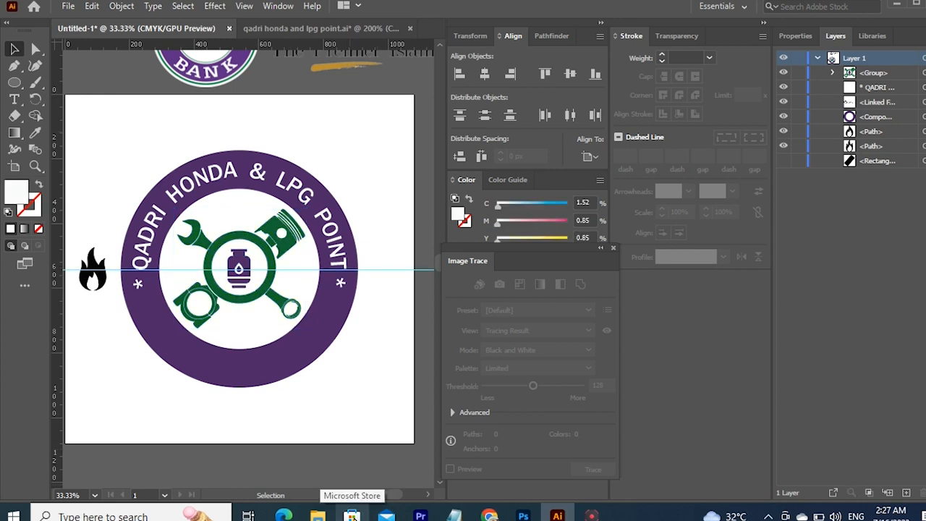
Step: Try to scale the curved QADRI HONDA & LPG POINT text down slightly within the ring
left_click(306, 195)
left_click_drag(320, 374, 316, 369)
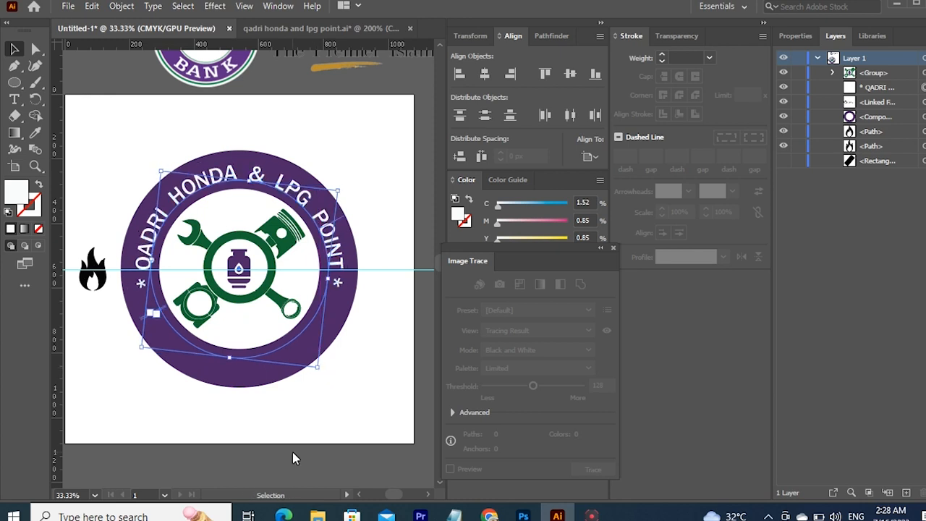
key("ctrl+z")
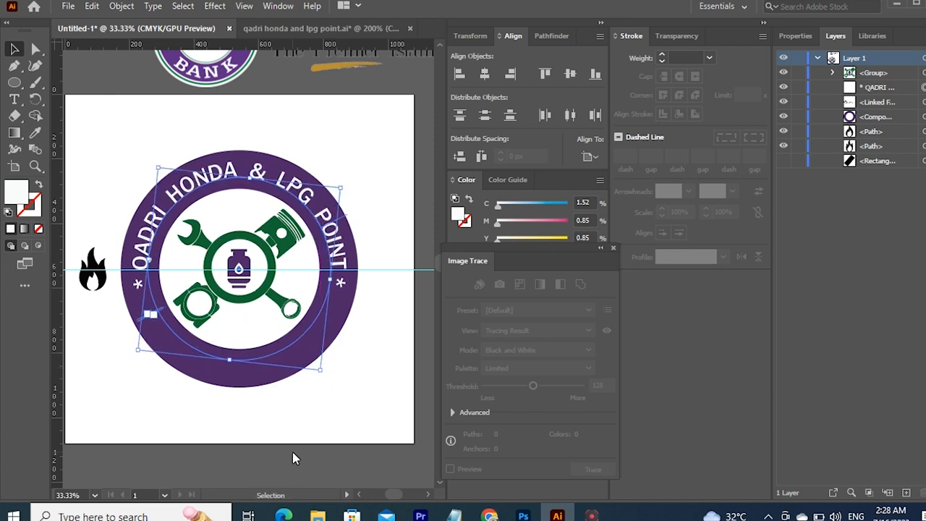
left_click(347, 471)
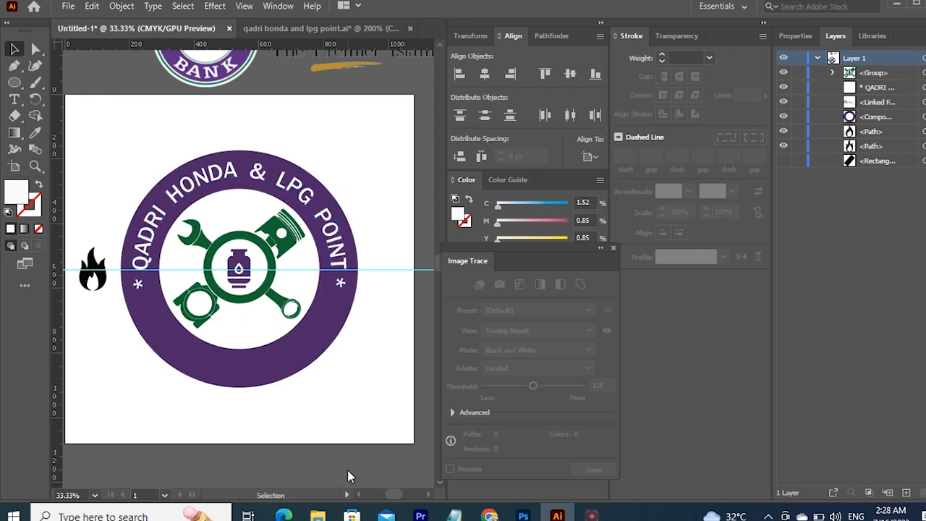
Step: Set the curved QADRI HONDA & LPG POINT text to 65 pt and rotate it until both asterisks sit on the horizontal guide
left_click(308, 190)
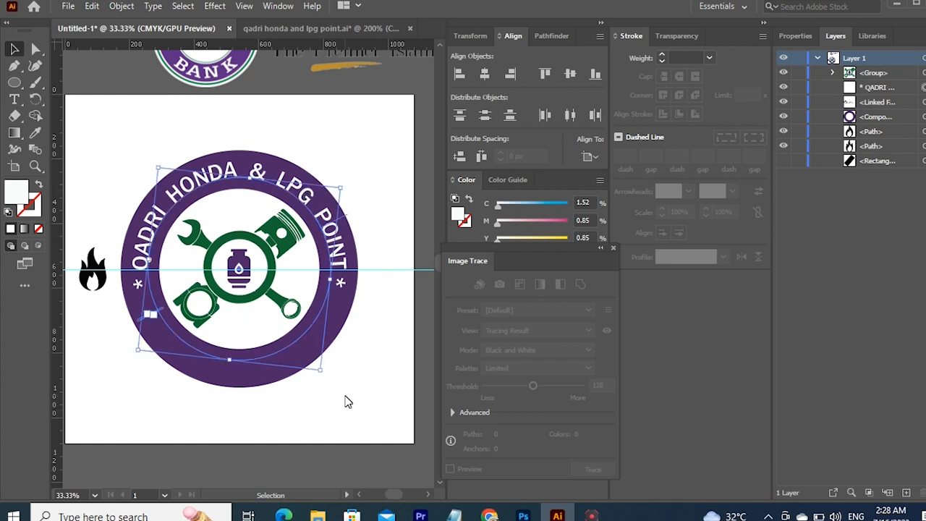
left_click(795, 36)
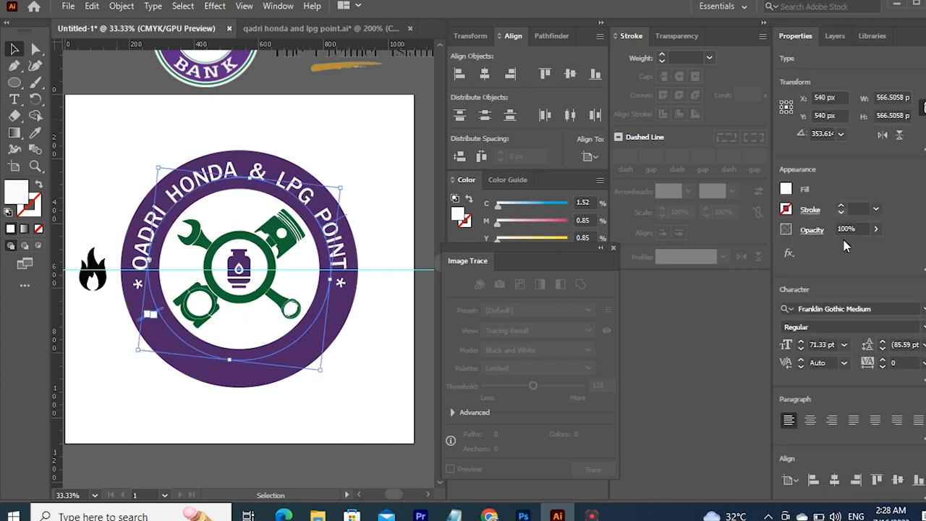
left_click(826, 345)
type("75pt")
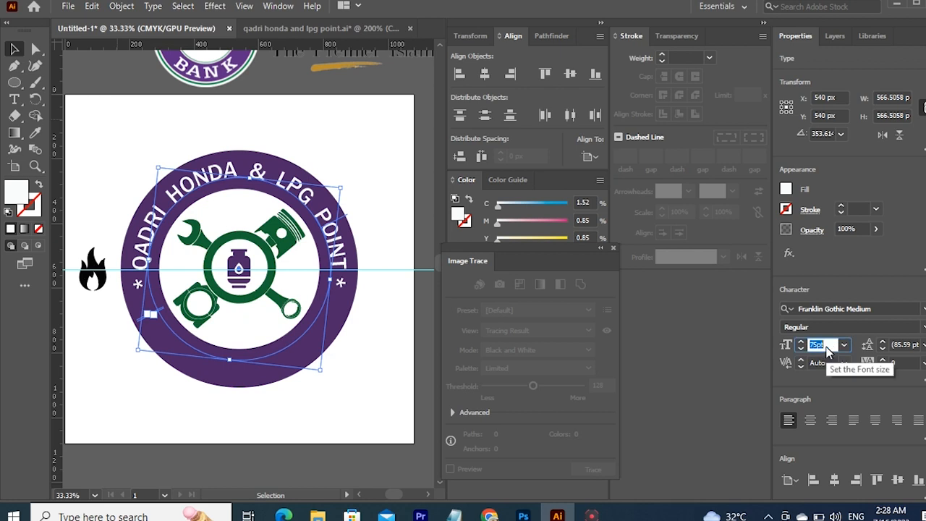
type("65pt")
key("Return")
left_click_drag(329, 380, 305, 387)
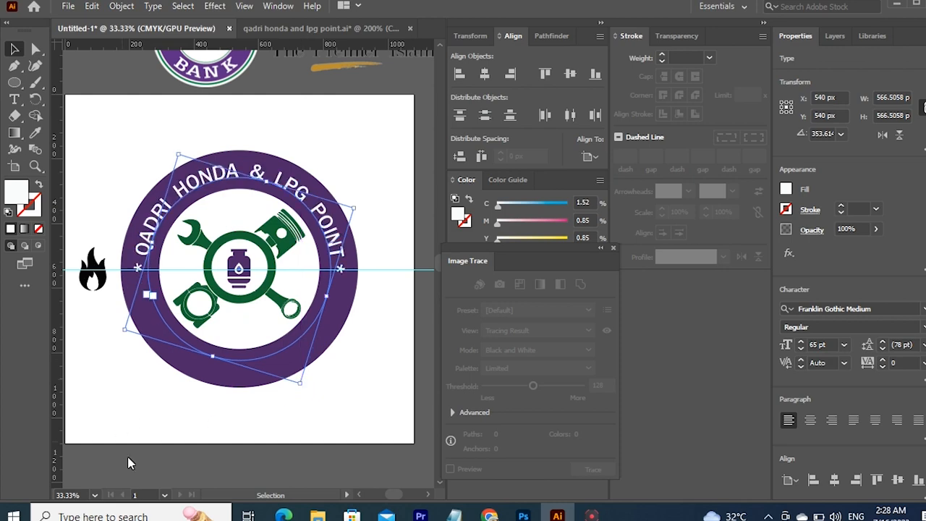
left_click(128, 463)
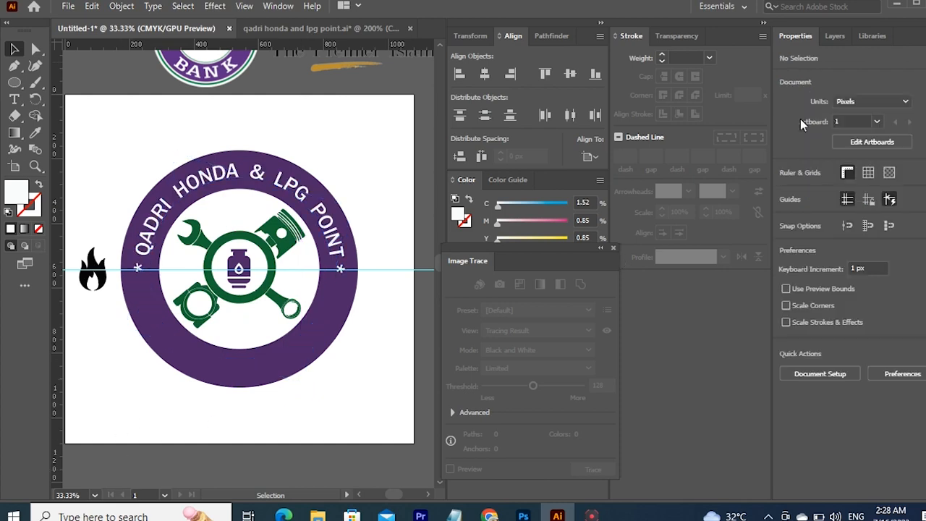
Step: Copy the curved Urdu text from qadri honda and lpg point.ai into Untitled-1, enlarge it to about 505 px wide and place it over the ring's lower half
left_click(318, 28)
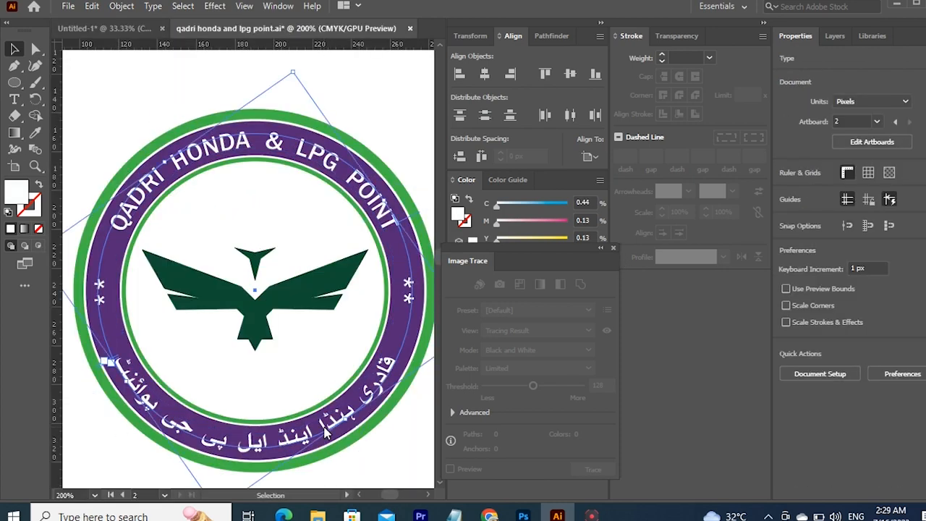
left_click_drag(326, 433, 369, 344)
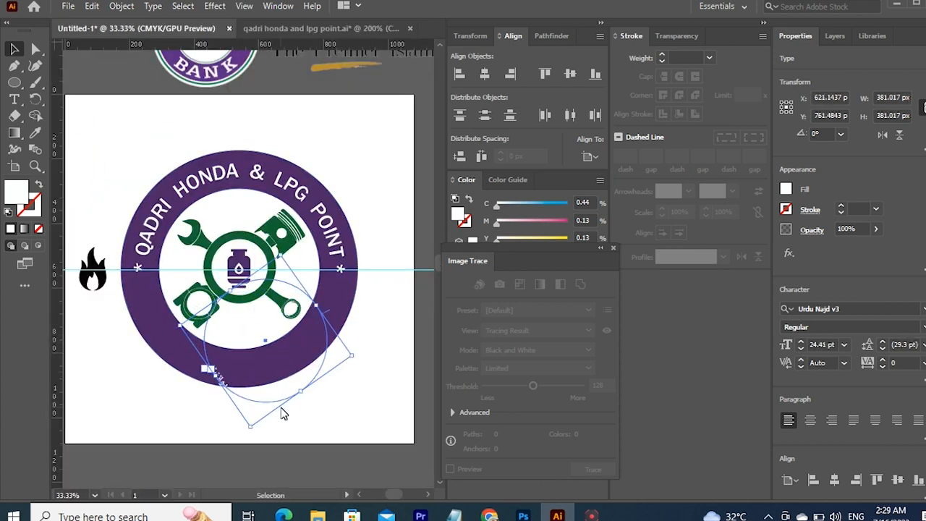
left_click_drag(284, 414, 411, 364)
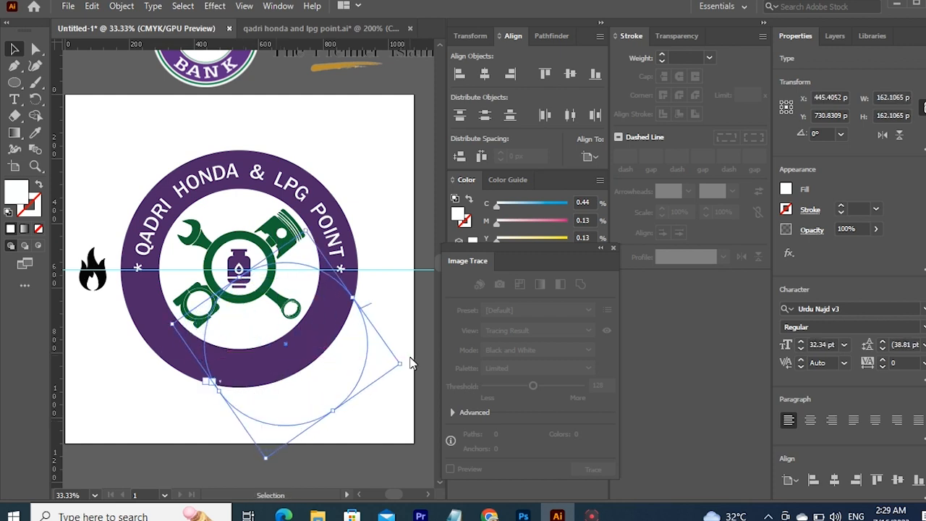
left_click_drag(252, 413, 211, 360)
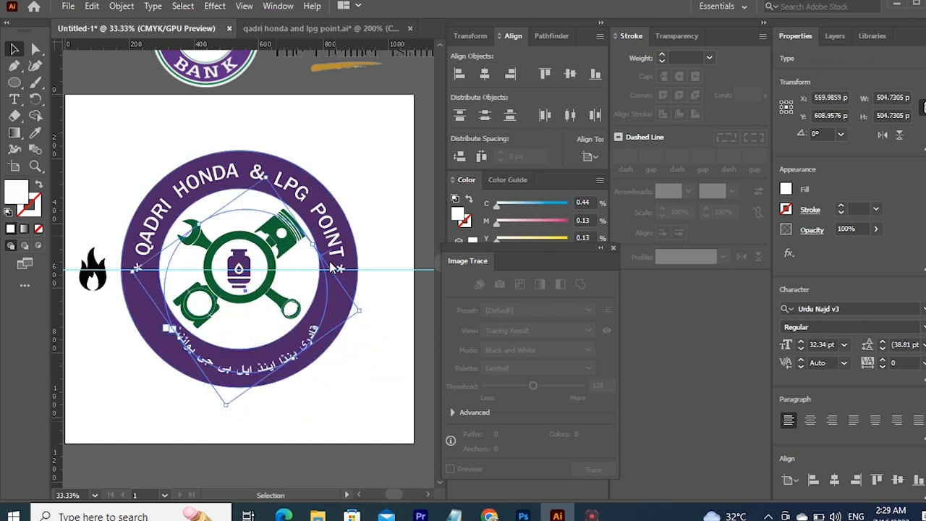
Step: Enlarge the curved Urdu text to about 662 px wide and centre it horizontally and vertically on the artboard
left_click_drag(359, 310, 394, 316)
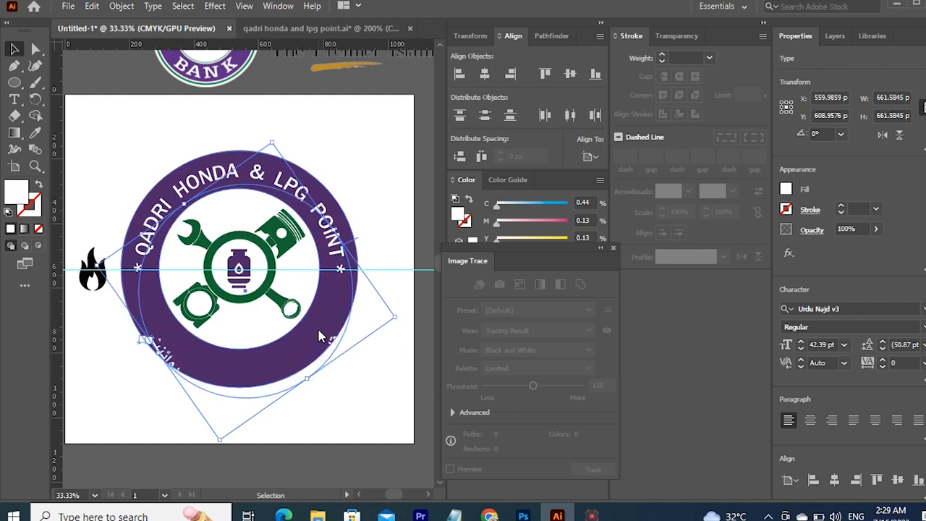
left_click(485, 73)
left_click(571, 74)
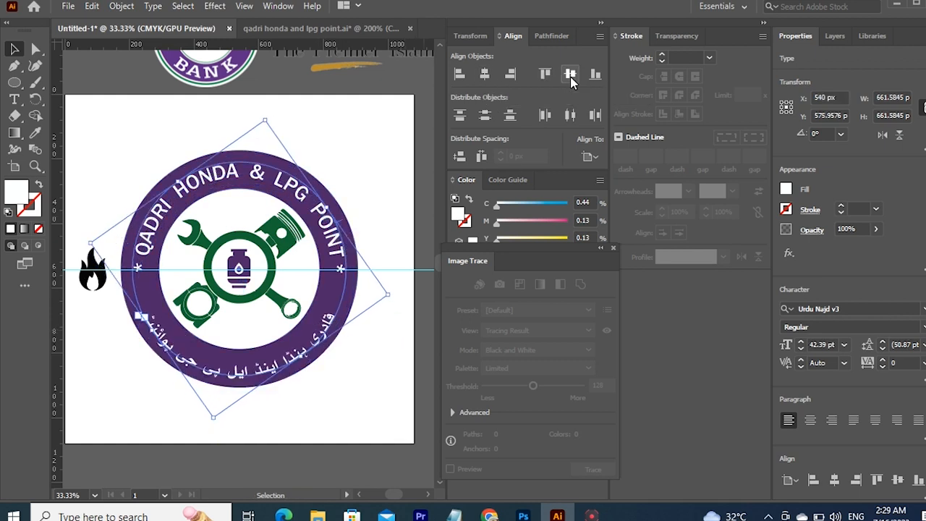
left_click(331, 409)
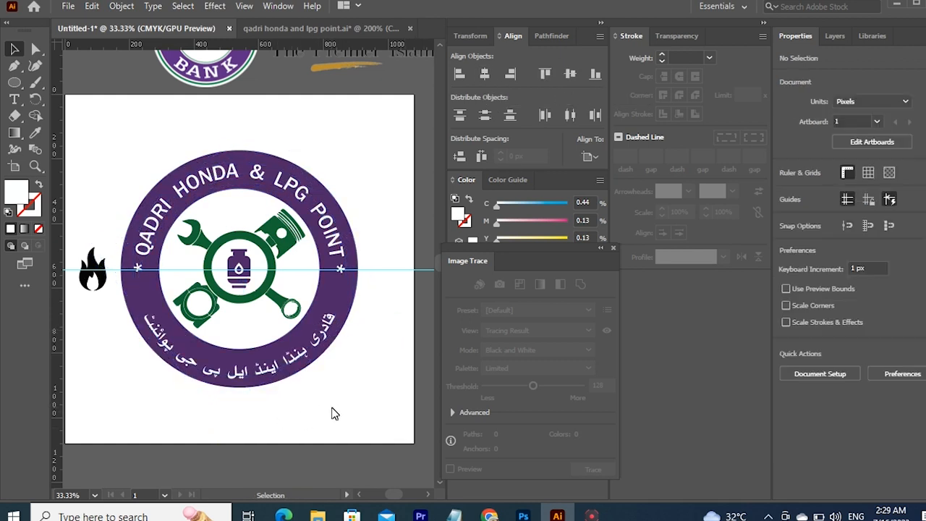
Step: Set the curved Urdu text to 50 pt and rotate it so it sits evenly along the ring's lower half
left_click(269, 370)
left_click(816, 346)
type("60")
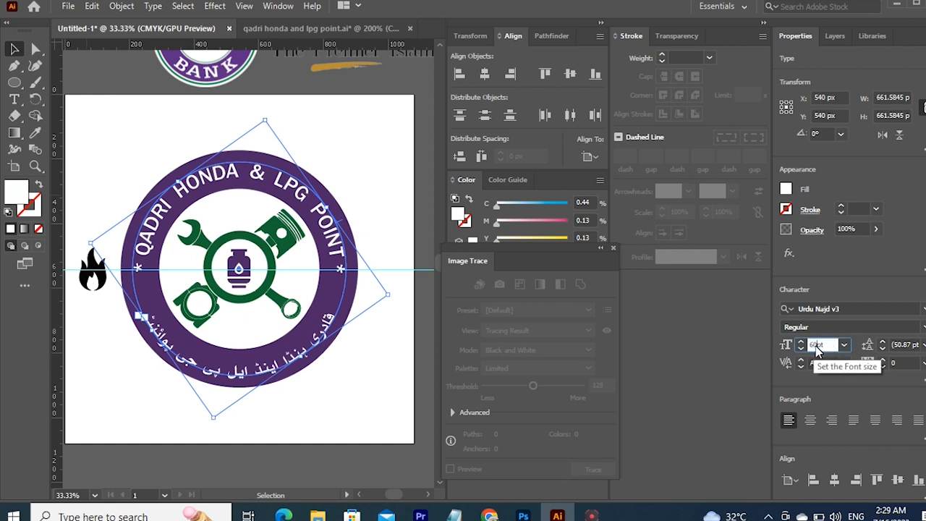
key("Return")
left_click(818, 346)
type("50")
key("Return")
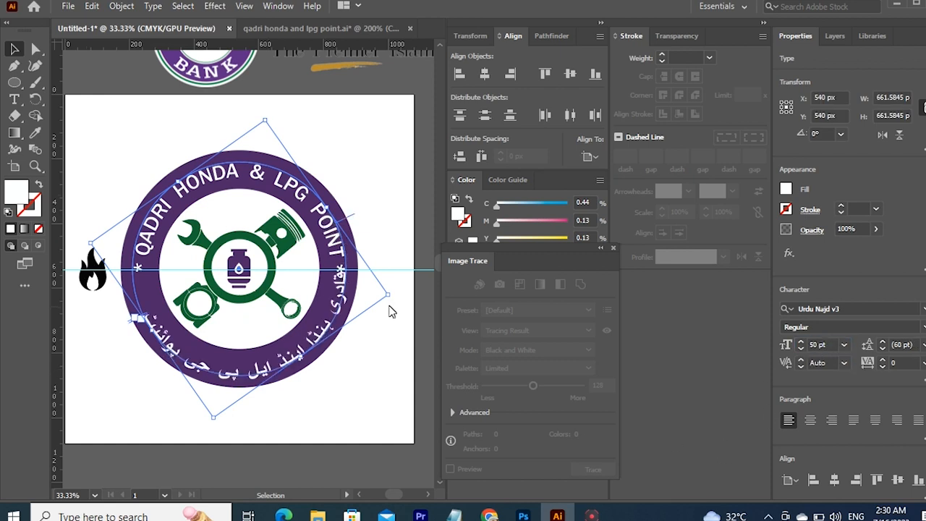
left_click_drag(389, 311, 372, 335)
left_click(296, 468)
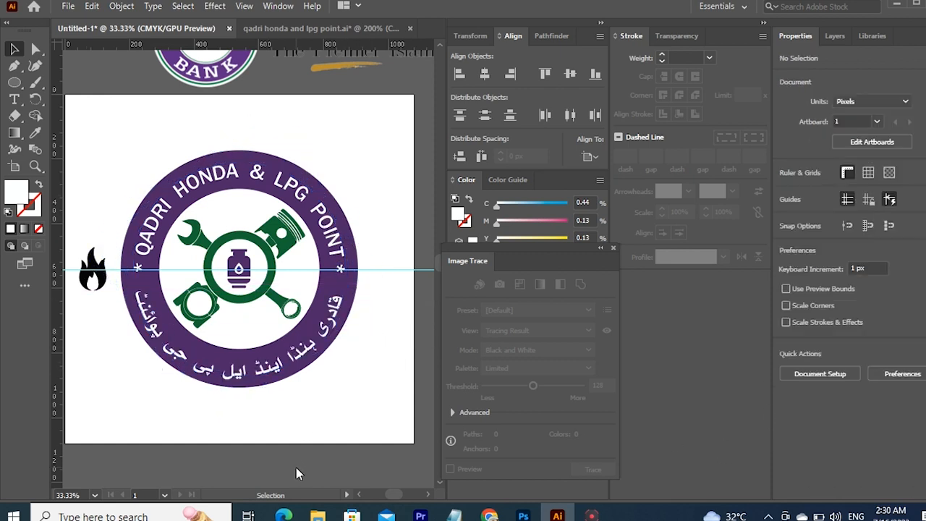
Step: Set the curved Urdu text to 52 pt and rotate it slightly to balance its ends between the two asterisks
left_click(257, 373)
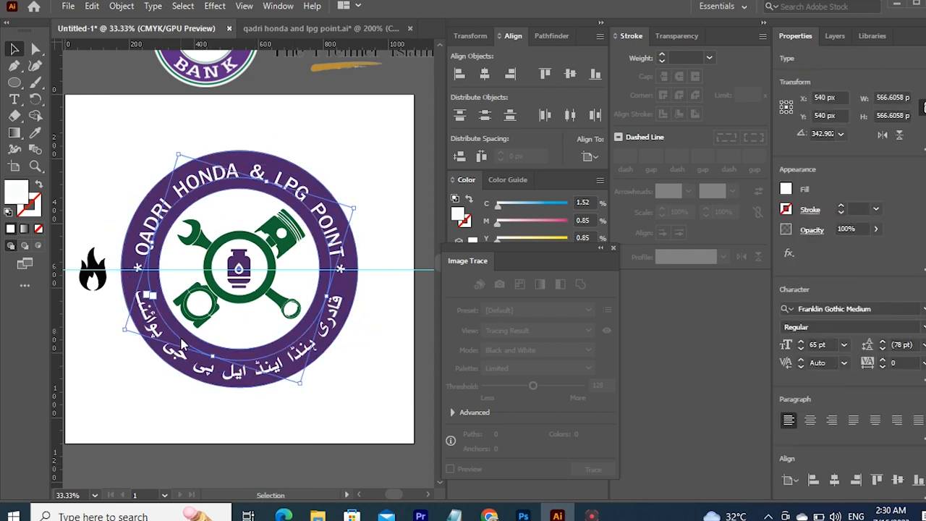
left_click(194, 384)
left_click(226, 369)
left_click(282, 425)
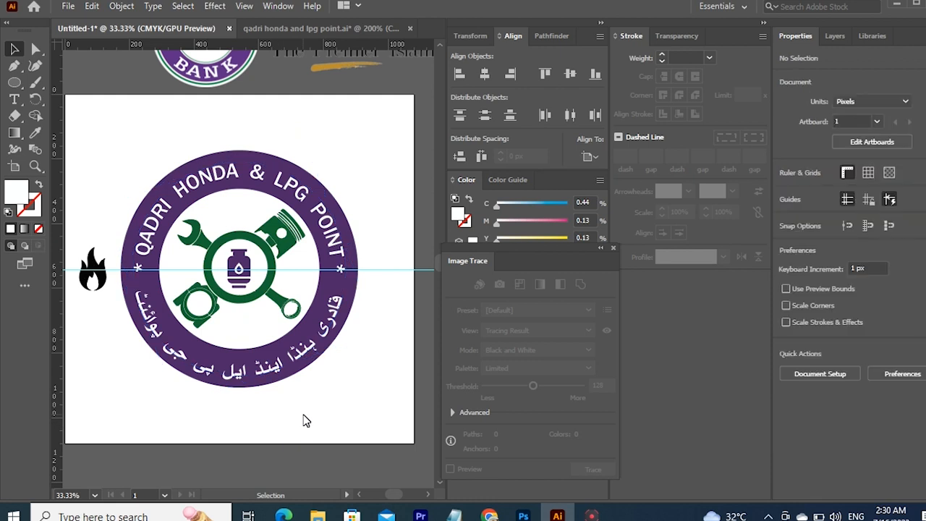
left_click(281, 382)
left_click(283, 449)
left_click(281, 380)
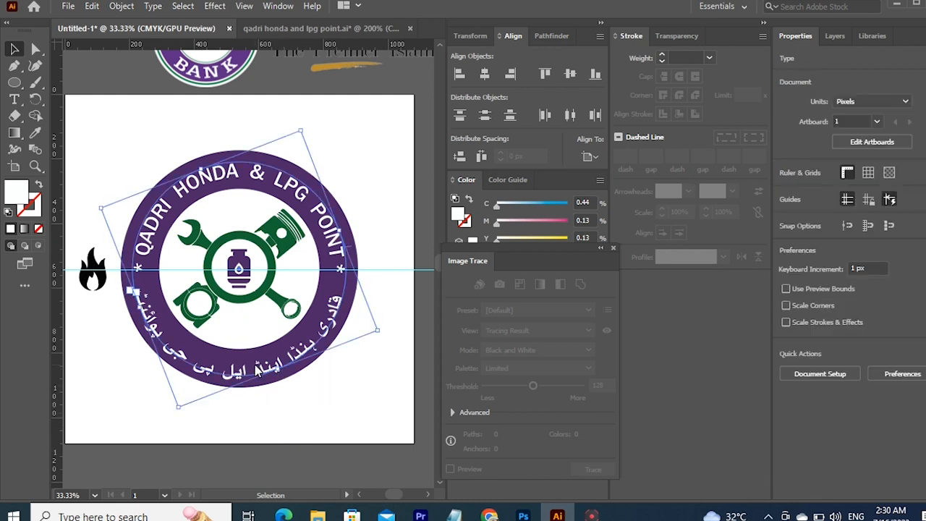
double_click(816, 345)
type("52")
key("Return")
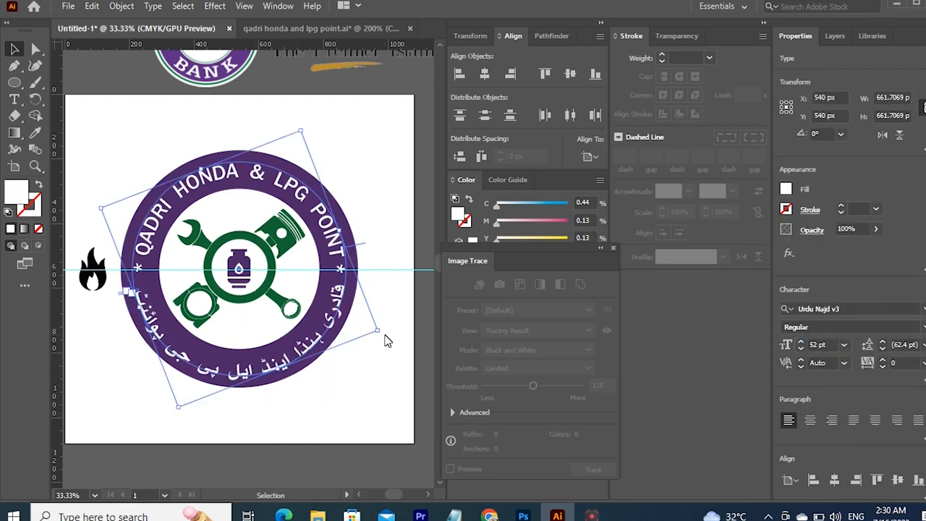
left_click_drag(385, 338, 382, 341)
left_click(317, 442)
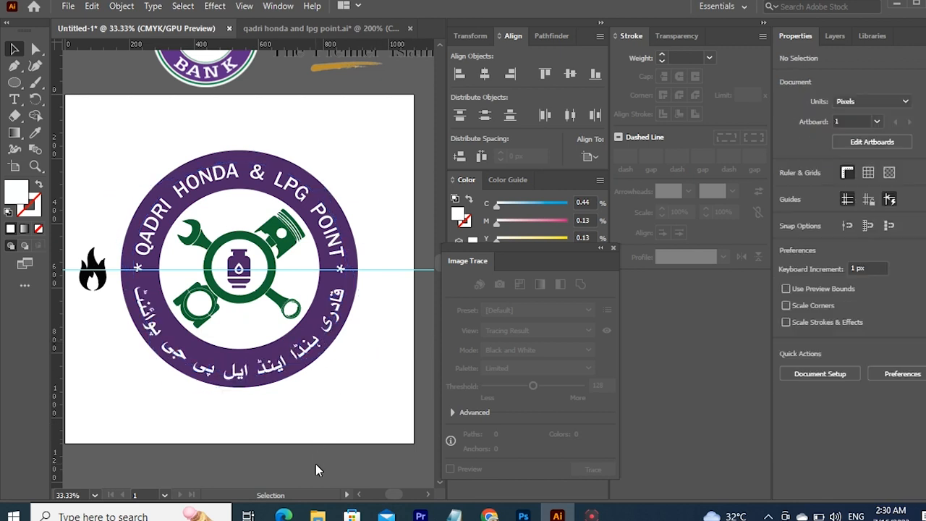
Step: Nudge the curved Urdu text up to a Y position of 538 px
left_click(295, 391)
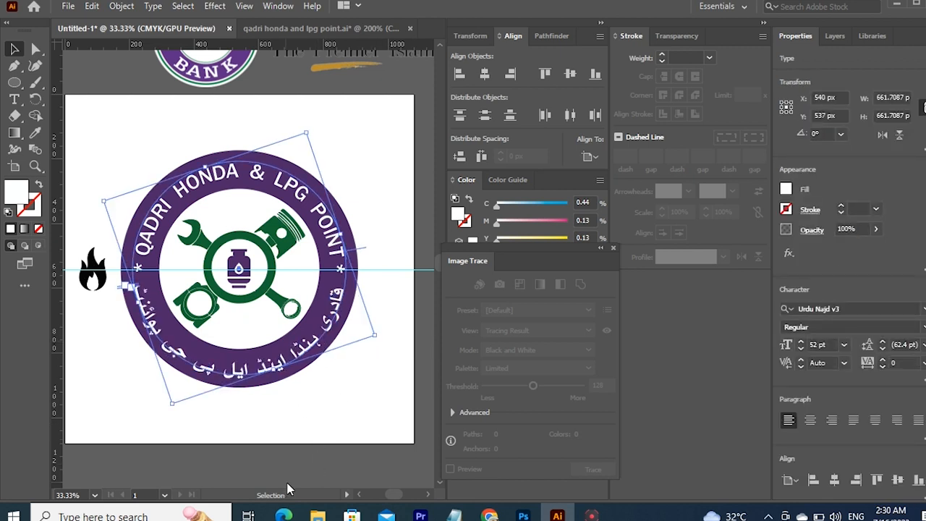
left_click(306, 472)
key("ctrl+z")
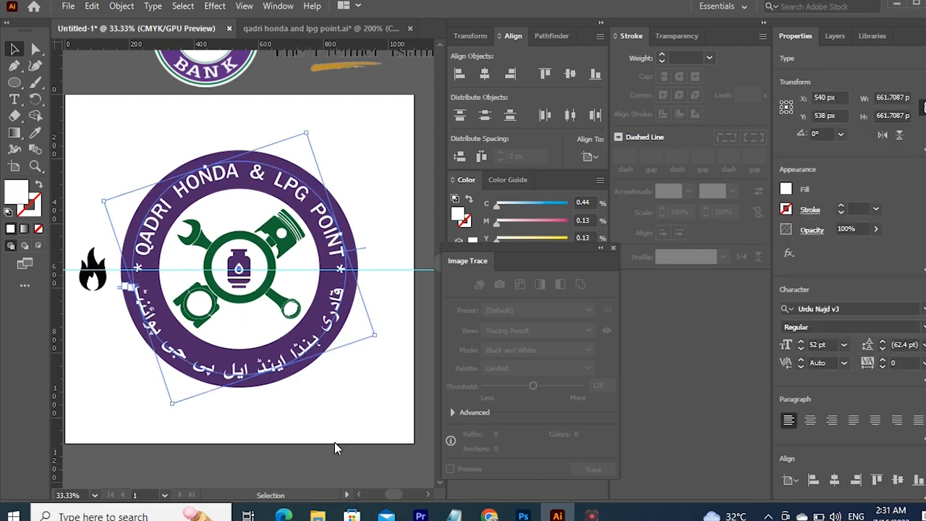
left_click(337, 440)
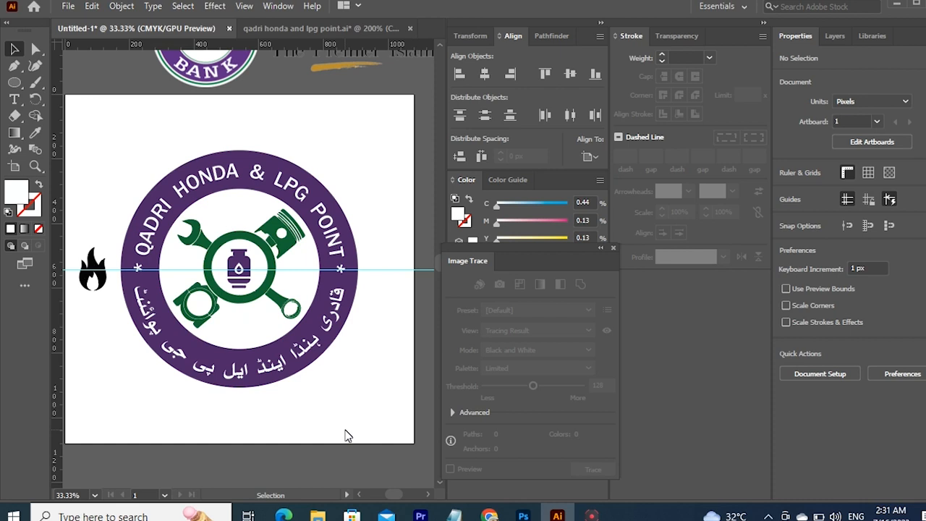
Step: Scale the curved Urdu text down about its centre to about 643 px wide and centre it vertically on the artboard
left_click(246, 364)
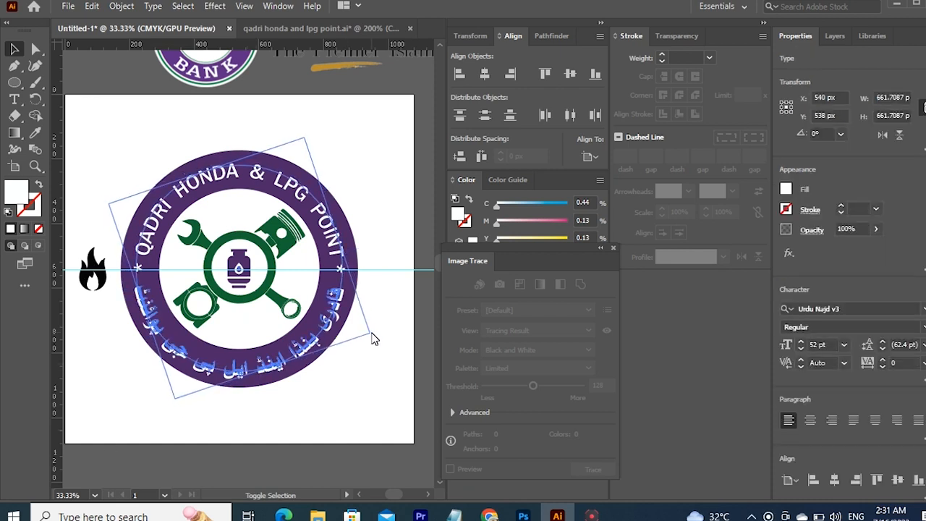
left_click_drag(373, 338, 287, 422)
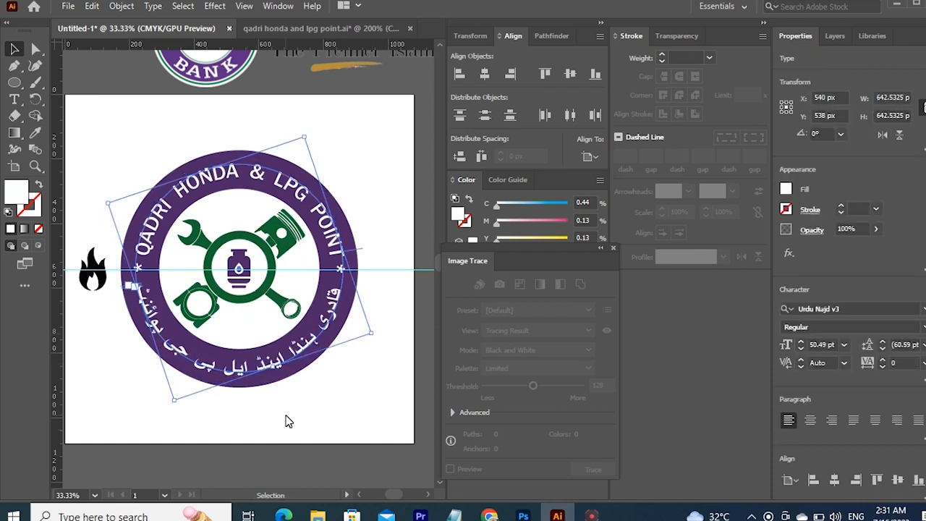
left_click(333, 469)
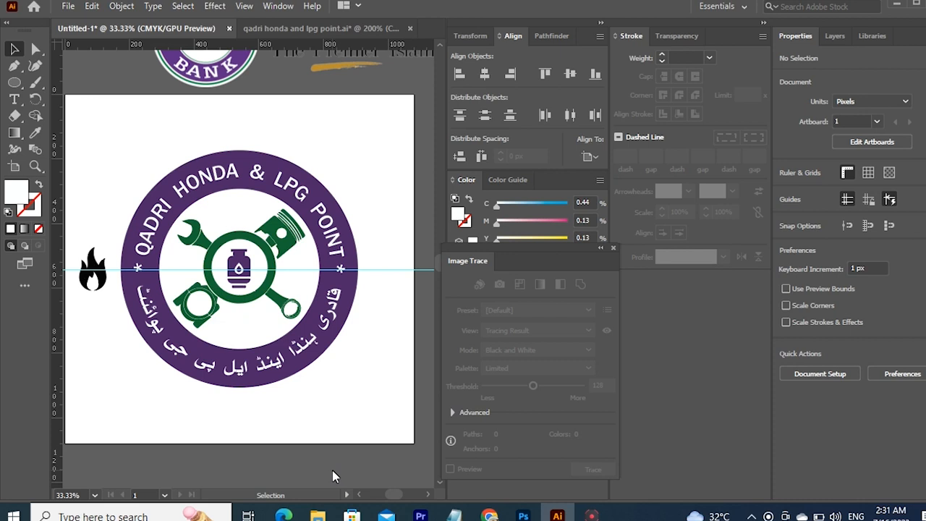
left_click(134, 287)
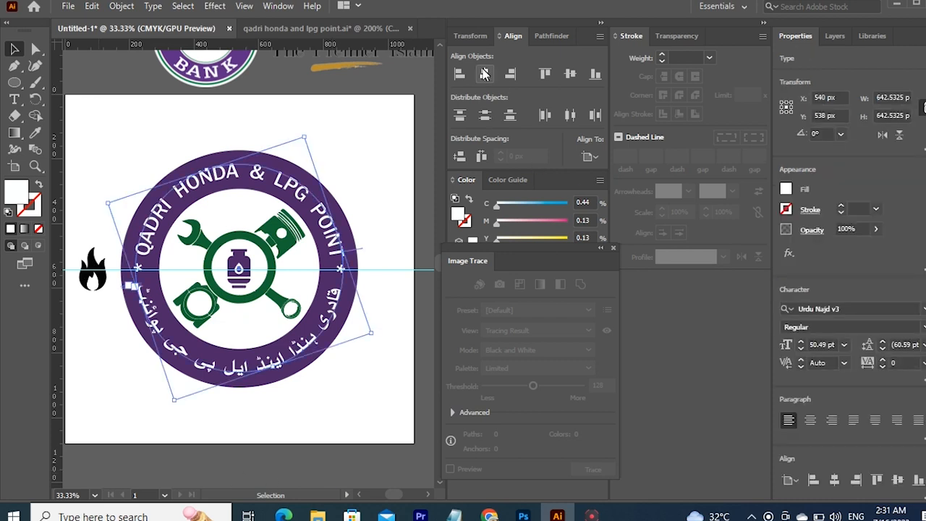
left_click(571, 76)
left_click(386, 391)
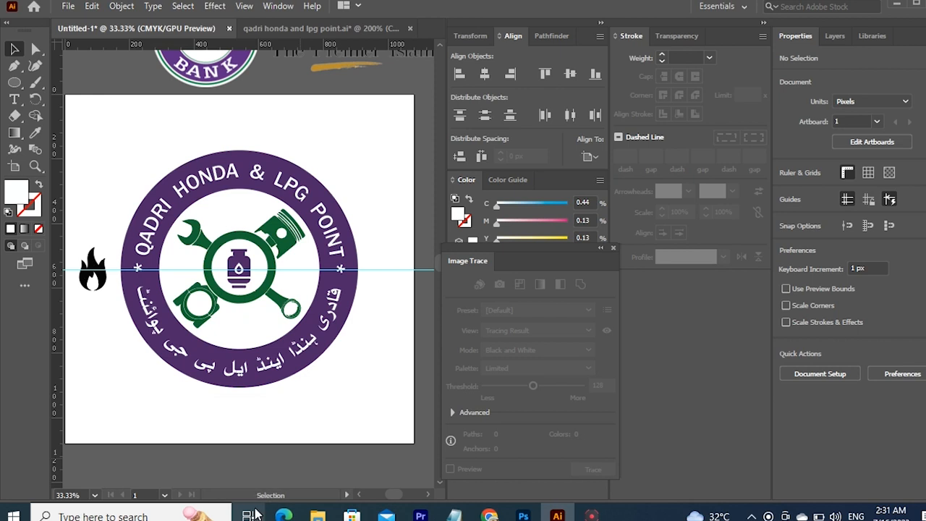
Step: Set the curved Urdu text to 51 pt and move the horizontal guide up above the ring, near the artboard's upper edge
left_click(310, 351)
left_click(817, 346)
type("51")
key("Return")
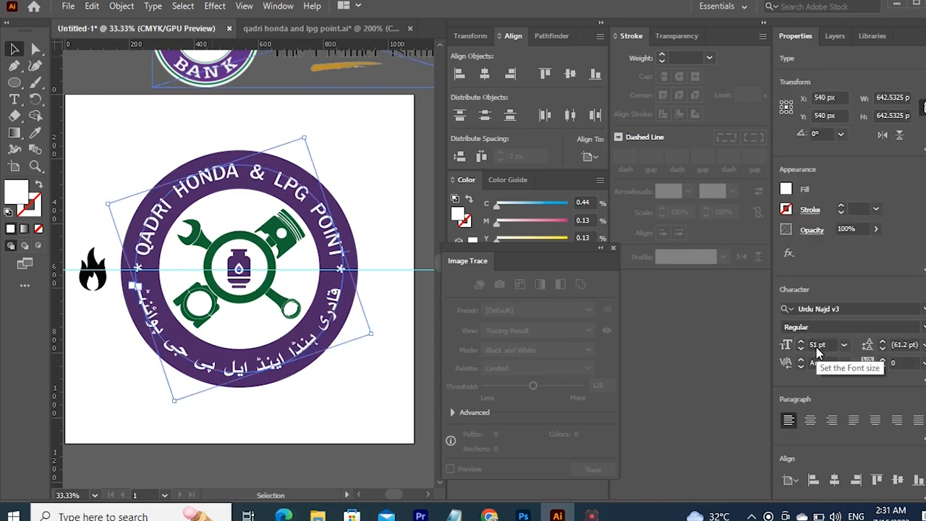
left_click(333, 404)
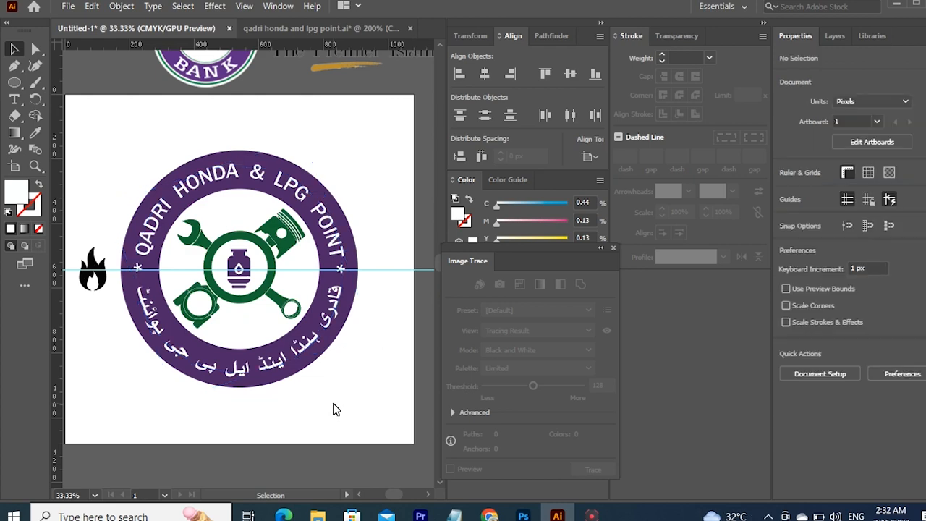
left_click_drag(399, 265, 399, 123)
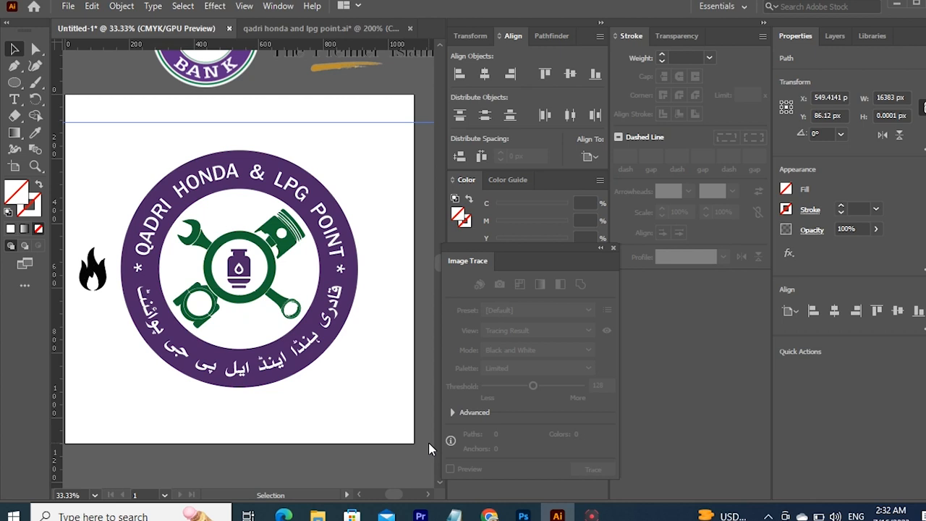
Step: Set the curved Urdu text to 52 pt and rotate it slightly clockwise along the ring
left_click(332, 319)
double_click(813, 344)
type("52")
key("Return")
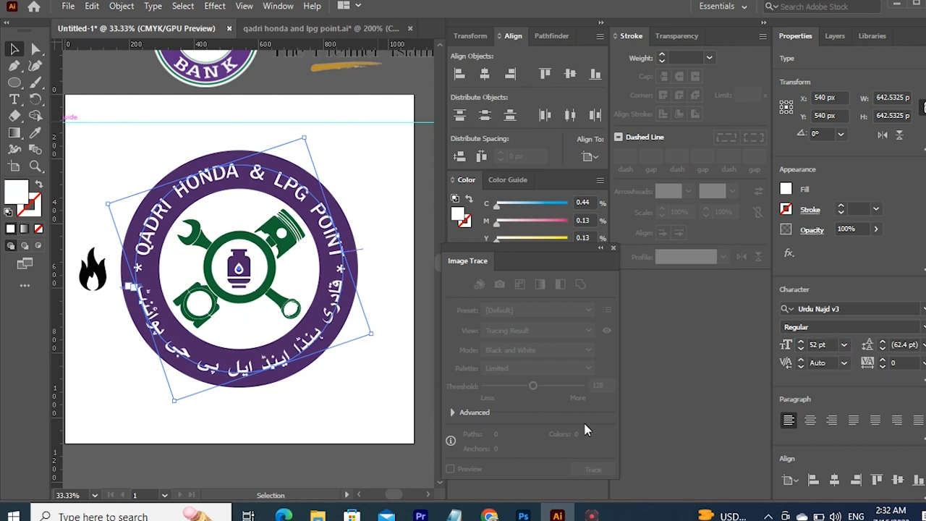
left_click_drag(376, 337, 371, 340)
left_click(347, 449)
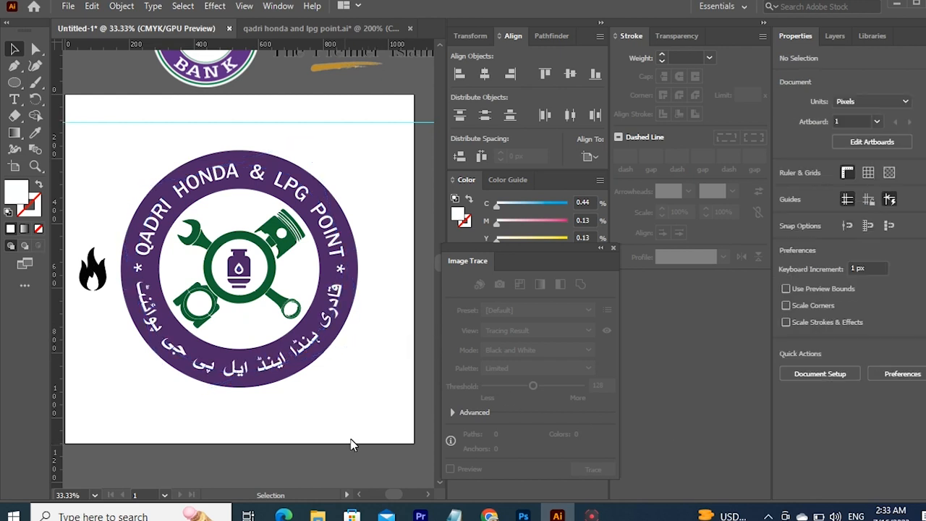
Step: Set the curved Urdu text to 50 pt and rotate it slightly so its ends sit evenly below the two asterisks
left_click(324, 322)
double_click(816, 346)
type("50")
key("Return")
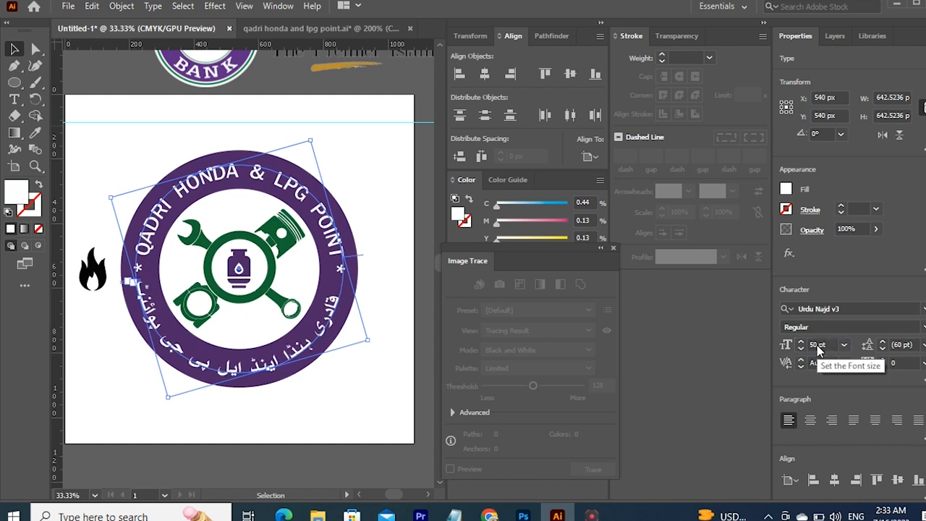
left_click_drag(374, 352, 387, 352)
left_click(310, 474)
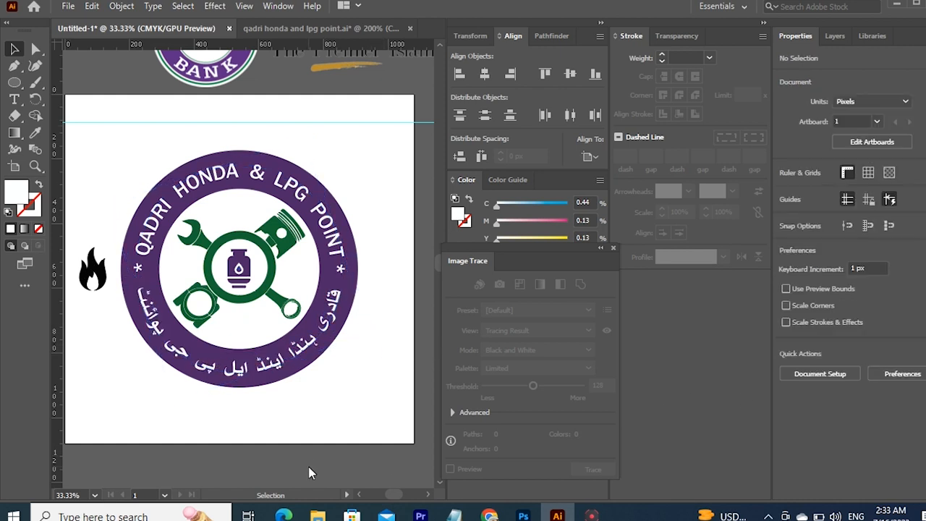
Step: Widen the gaps between the curved English text and its asterisks, setting the spacing characters to 50 pt and 52 pt
left_click(341, 340)
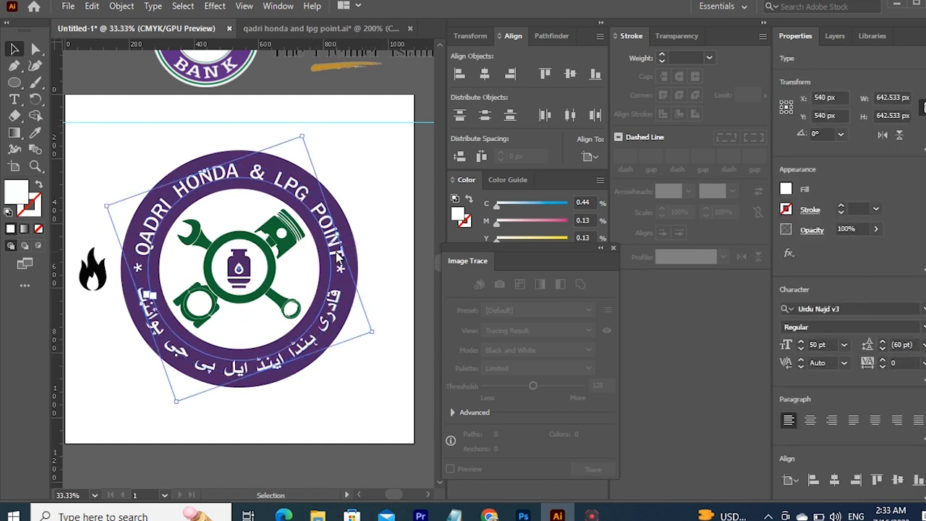
key("t")
left_click(844, 346)
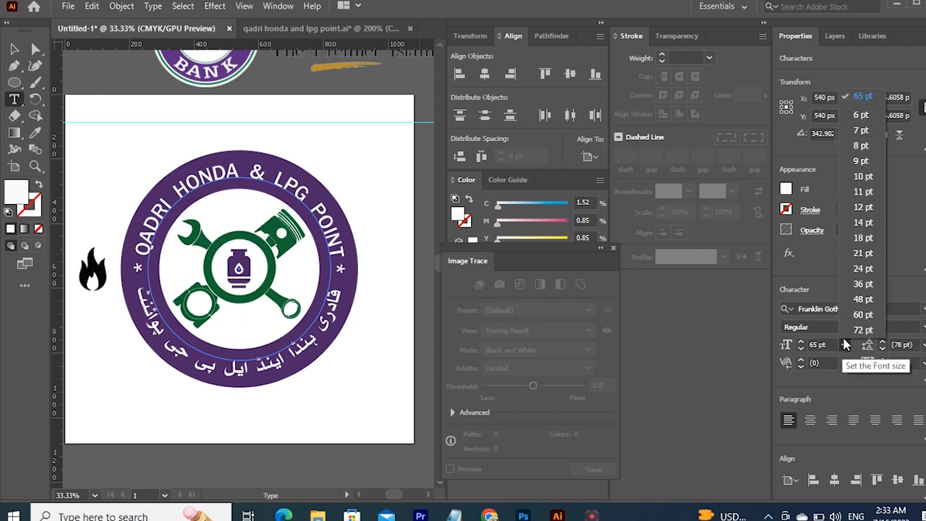
double_click(816, 346)
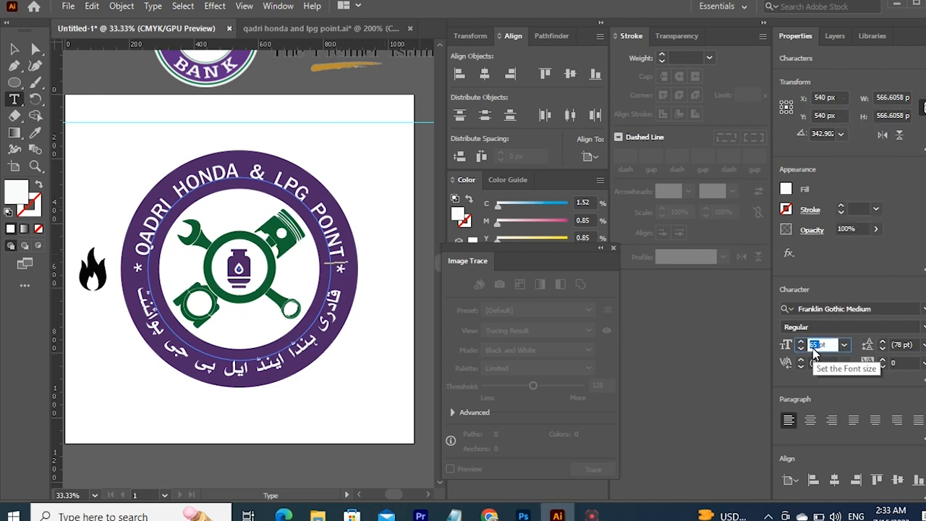
type("50")
key("Return")
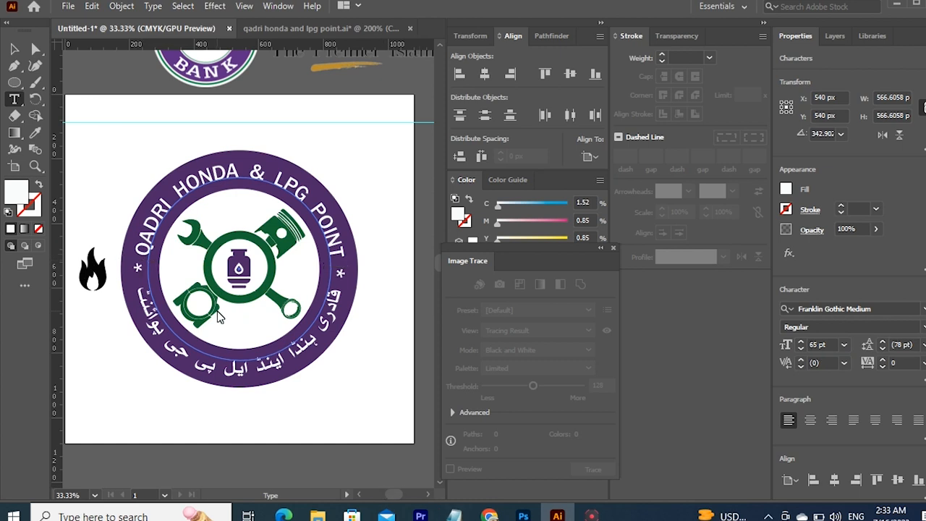
double_click(816, 348)
type("52")
key("Return")
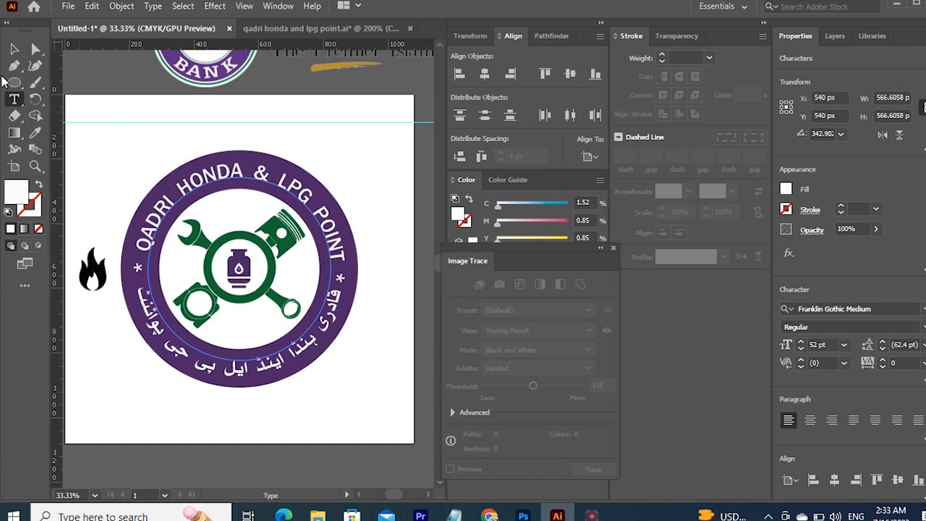
key("Escape")
Step: Place a horizontal guide through the ring's centre and rotate the curved English text slightly to level its two asterisks on it
left_click(331, 387)
left_click(300, 169)
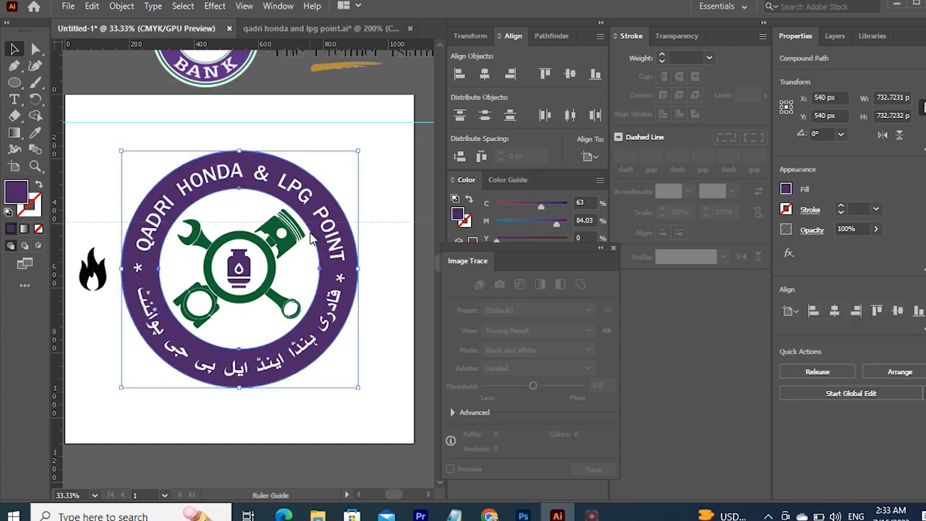
left_click(195, 185)
left_click(161, 147)
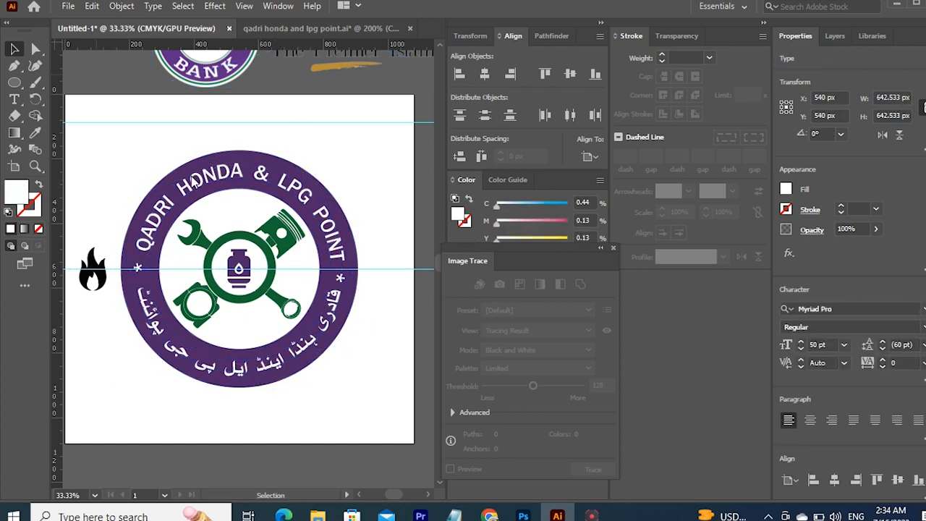
left_click(191, 188)
left_click_drag(307, 390, 314, 386)
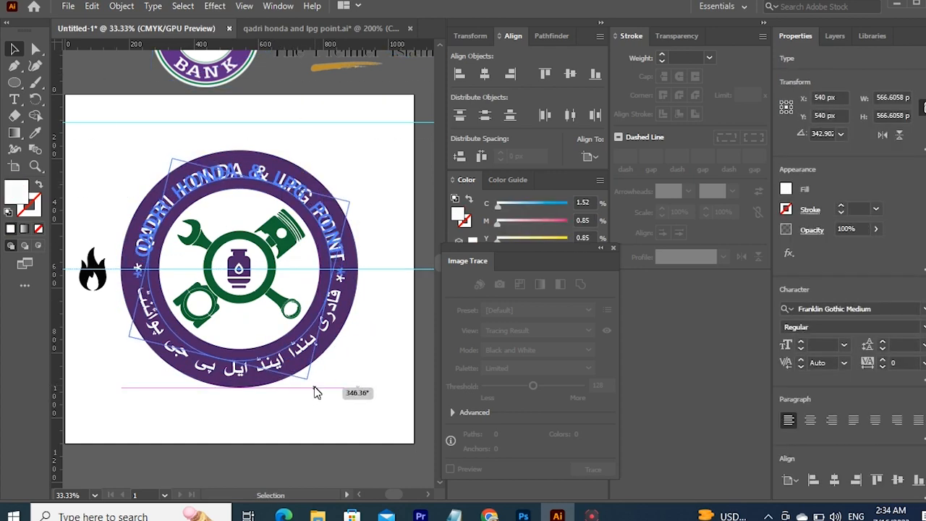
Step: Delete the linked Meezan Bank reference logo above the artboard
key("ctrl+minus")
key("ctrl+minus")
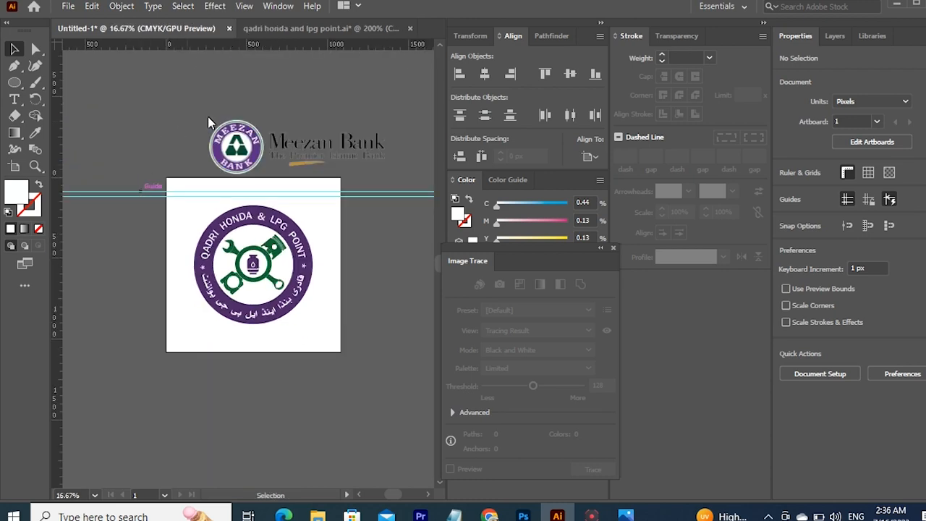
left_click(293, 138)
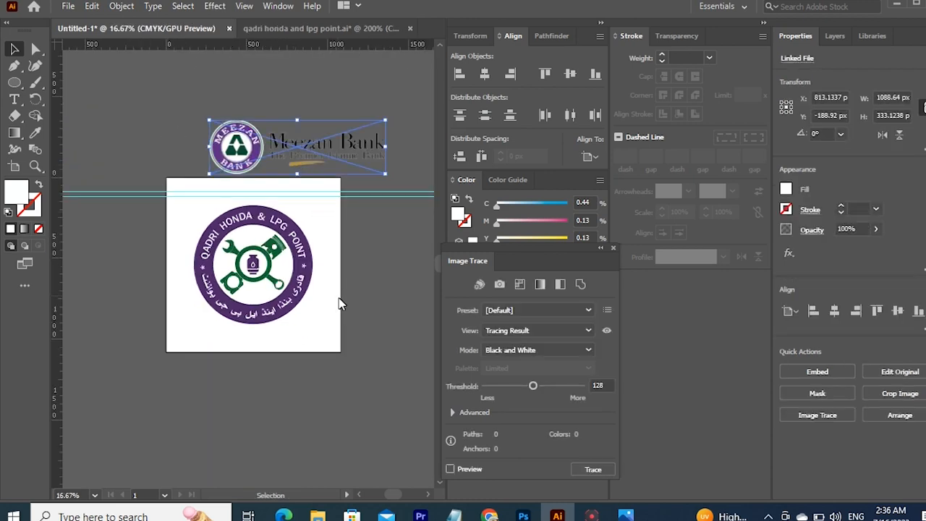
key("Delete")
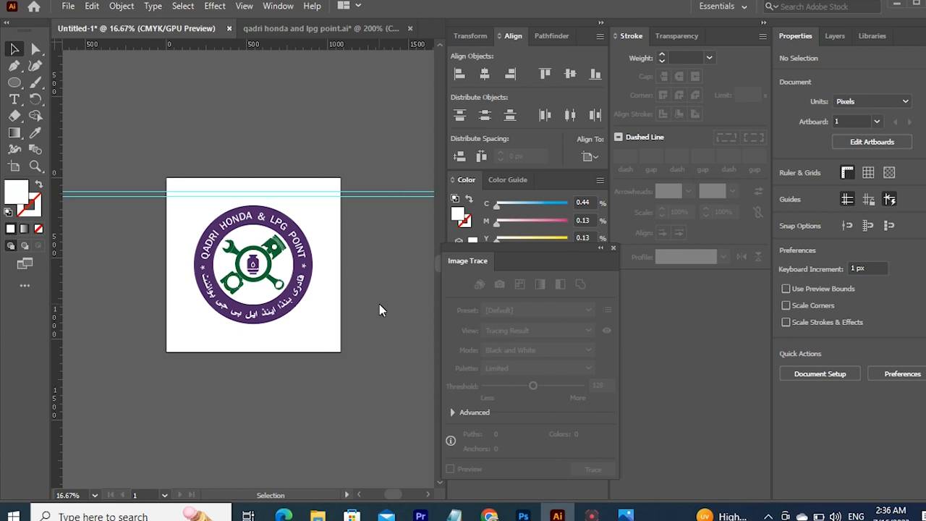